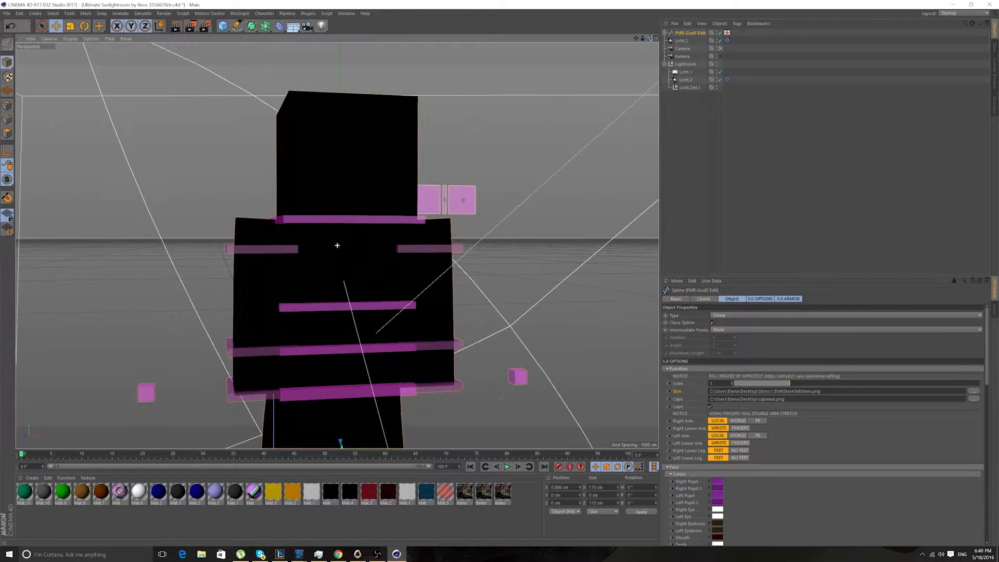
left_click_drag(649, 38, 697, 52)
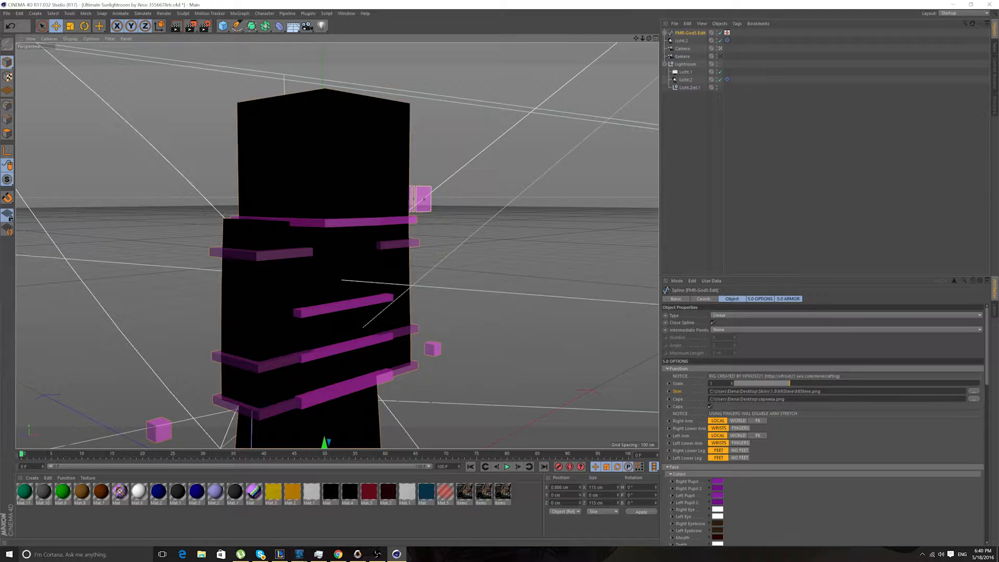
left_click_drag(649, 38, 645, 44)
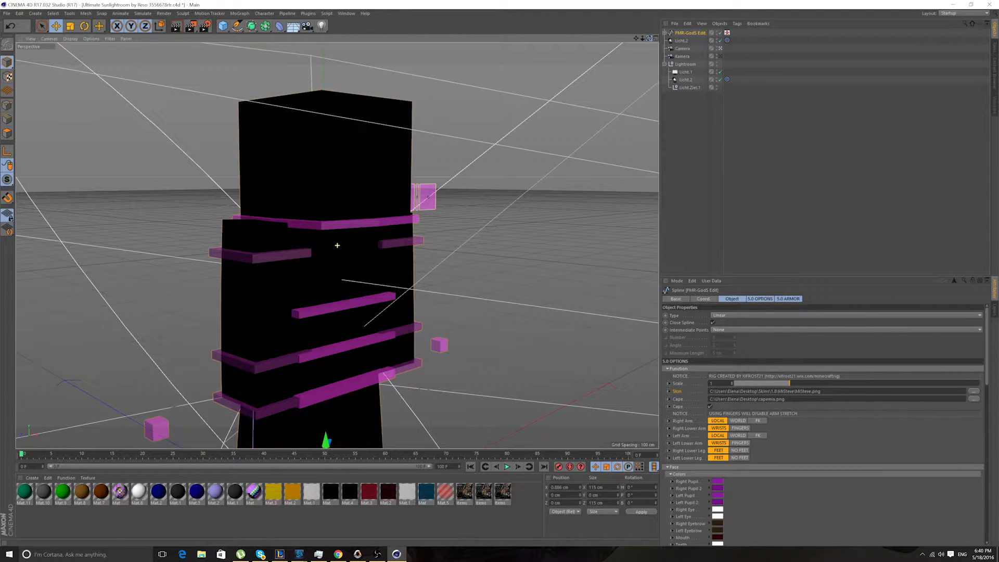
left_click_drag(644, 44, 96, 266)
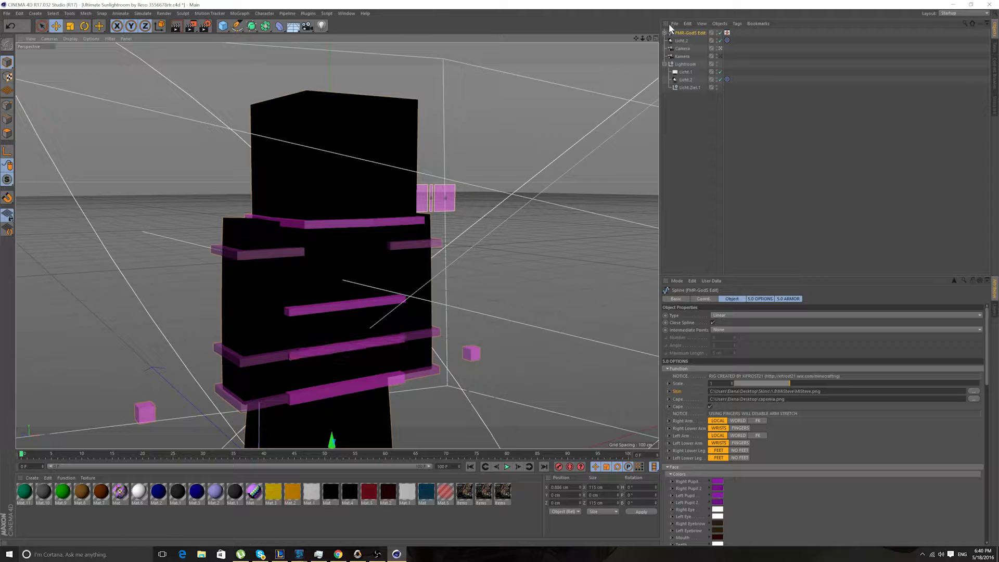
left_click_drag(649, 38, 653, 35)
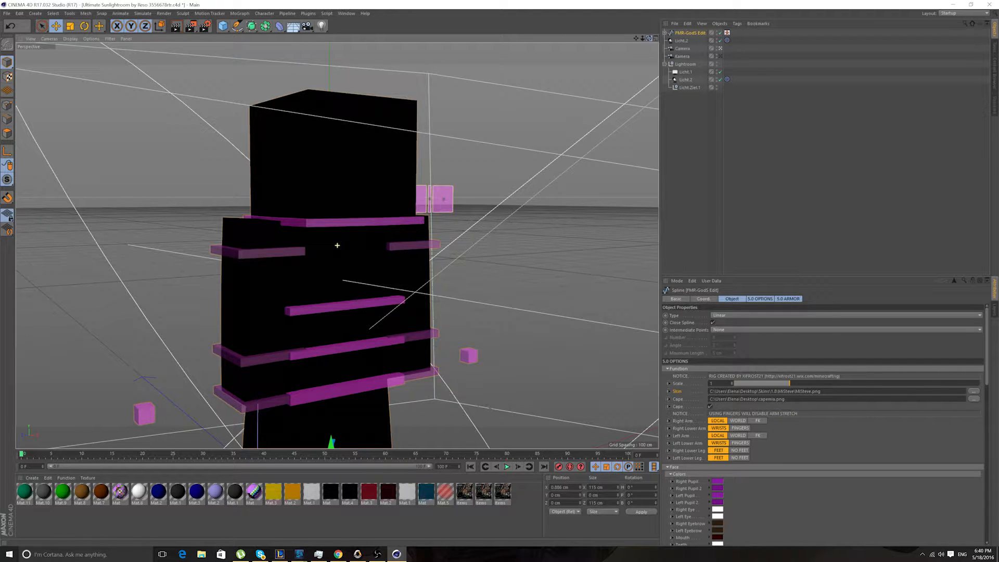
left_click_drag(652, 35, 591, 147)
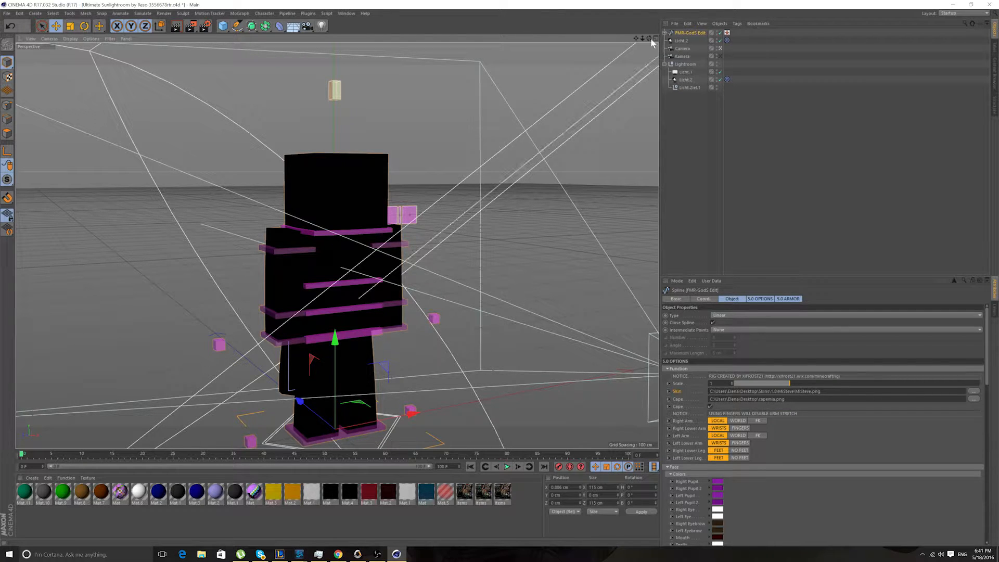
left_click_drag(649, 37, 619, 47)
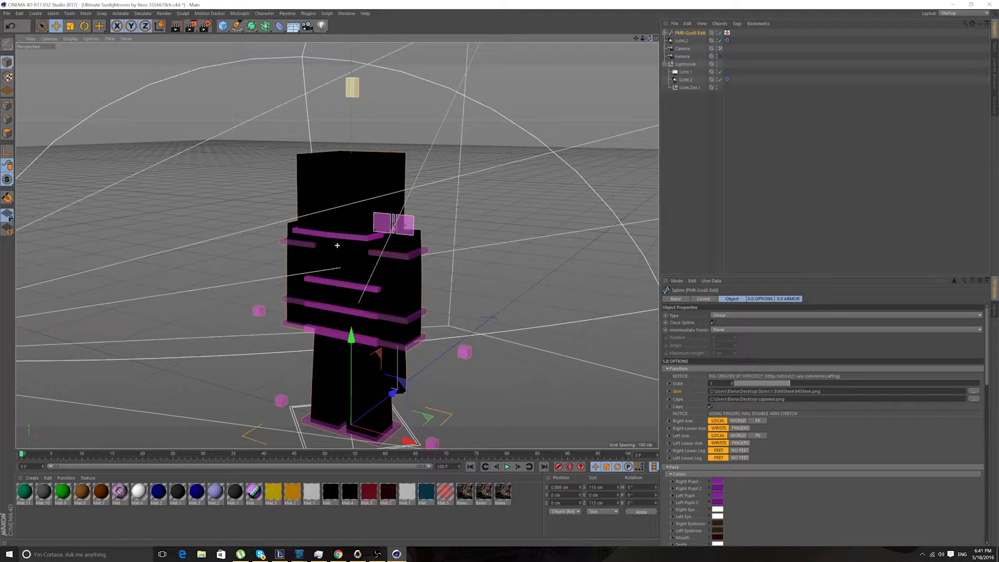
left_click_drag(620, 47, 312, 90)
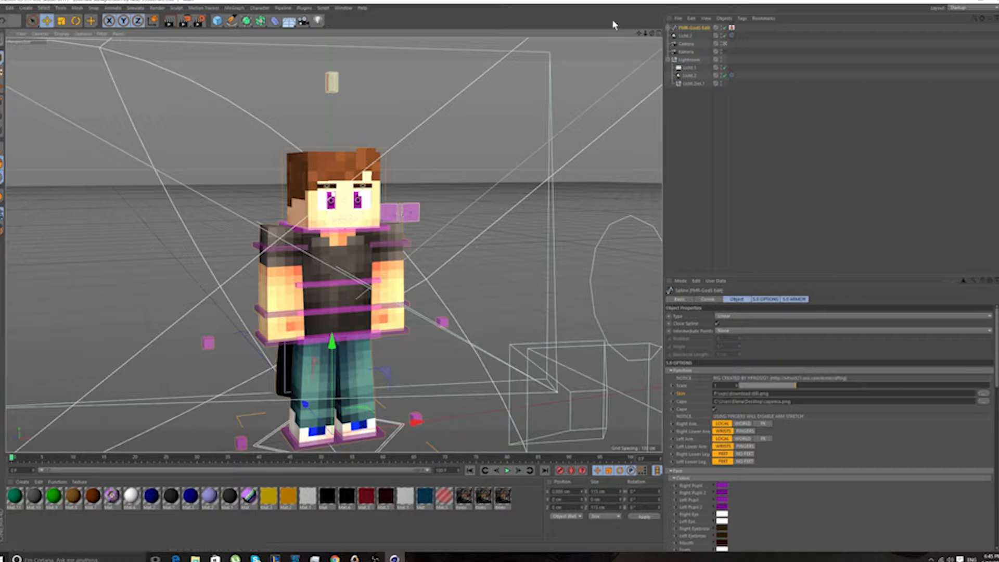
Turn off the Cape option of the character rig and check the character from the front
mouse_move(652, 34)
left_mouse_down()
mouse_move(603, 34)
mouse_move(653, 26)
mouse_move(632, 48)
mouse_move(603, 52)
mouse_move(616, 37)
mouse_move(640, 46)
mouse_move(629, 39)
mouse_move(653, 36)
left_mouse_up()
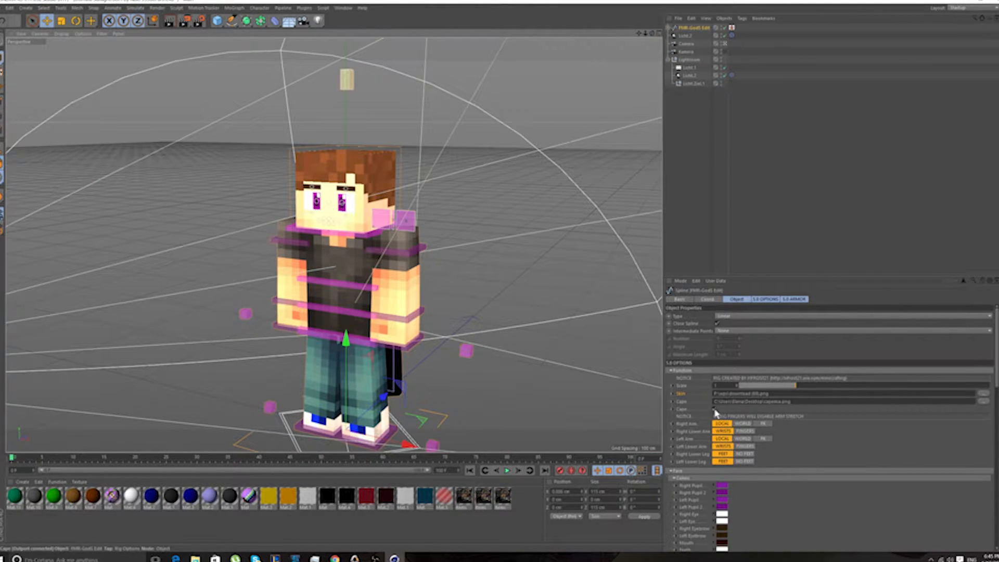
left_click(715, 409)
mouse_move(652, 34)
left_mouse_down()
mouse_move(684, 24)
mouse_move(686, 51)
mouse_move(657, 38)
mouse_move(645, 47)
mouse_move(671, 16)
mouse_move(652, 19)
mouse_move(655, 49)
left_mouse_up()
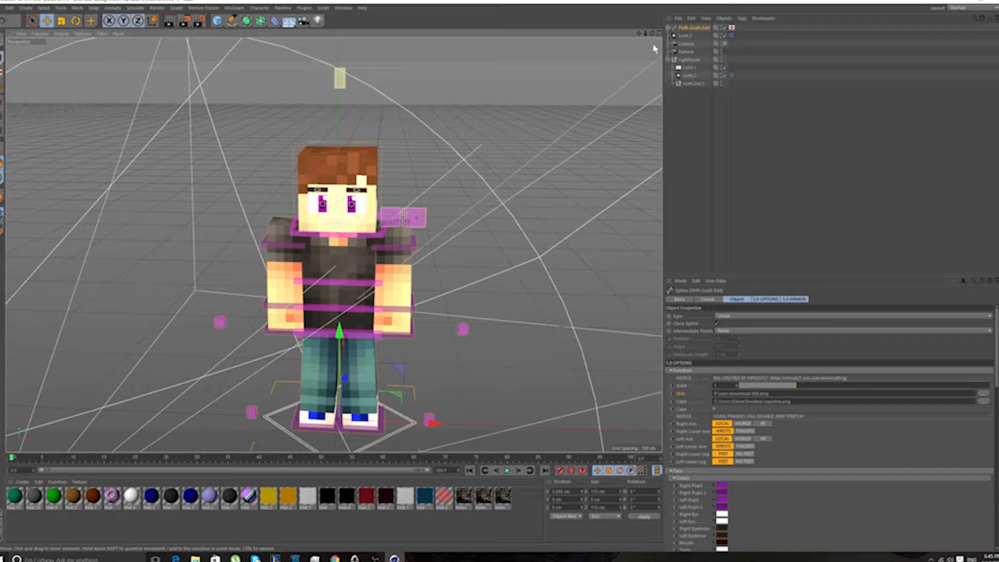
left_click_drag(652, 35, 325, 6)
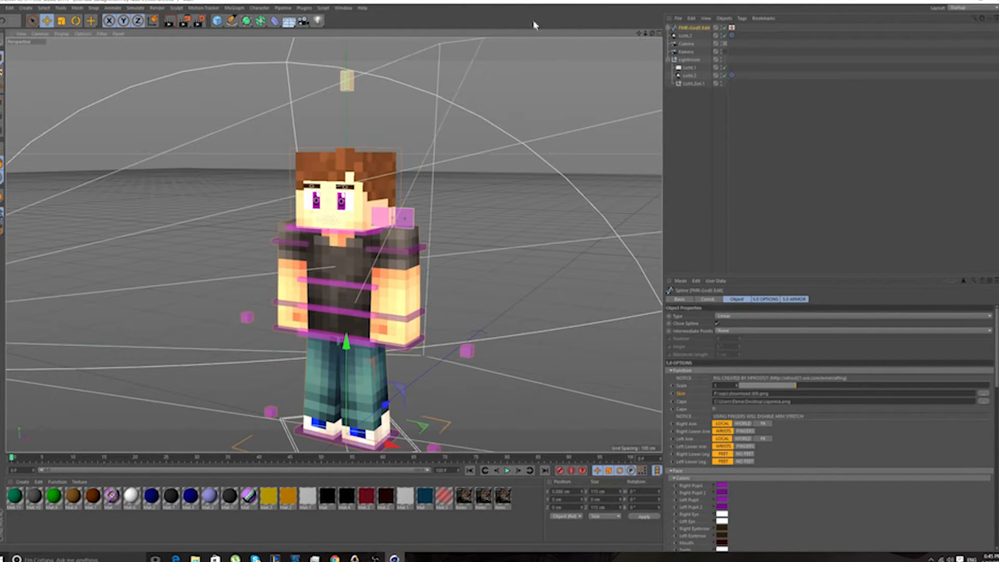
Switch to the open bow shot scene to view it, and return to the Ultimate Sunlightroom scene
left_click(343, 8)
left_click(364, 204)
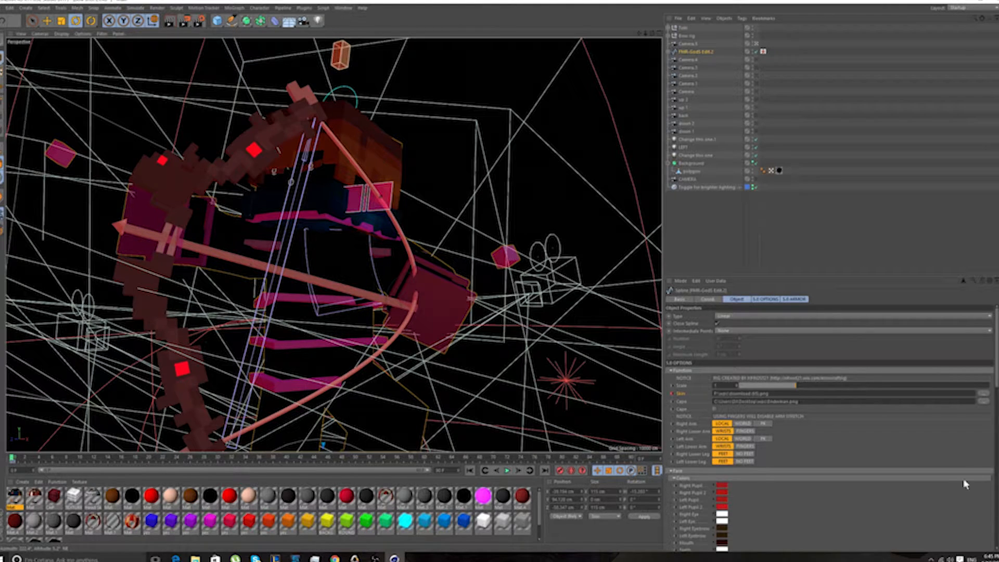
left_click(344, 8)
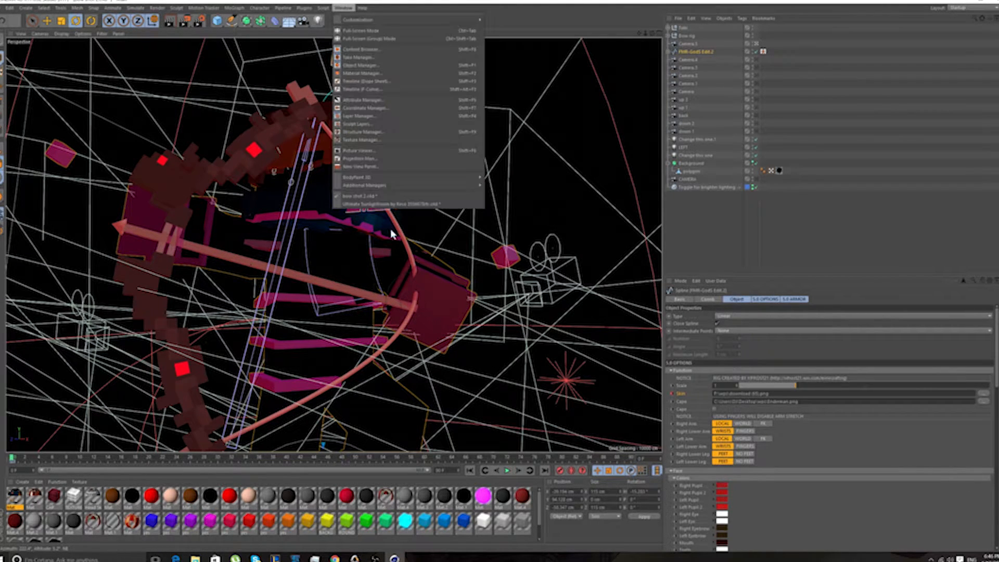
left_click(373, 205)
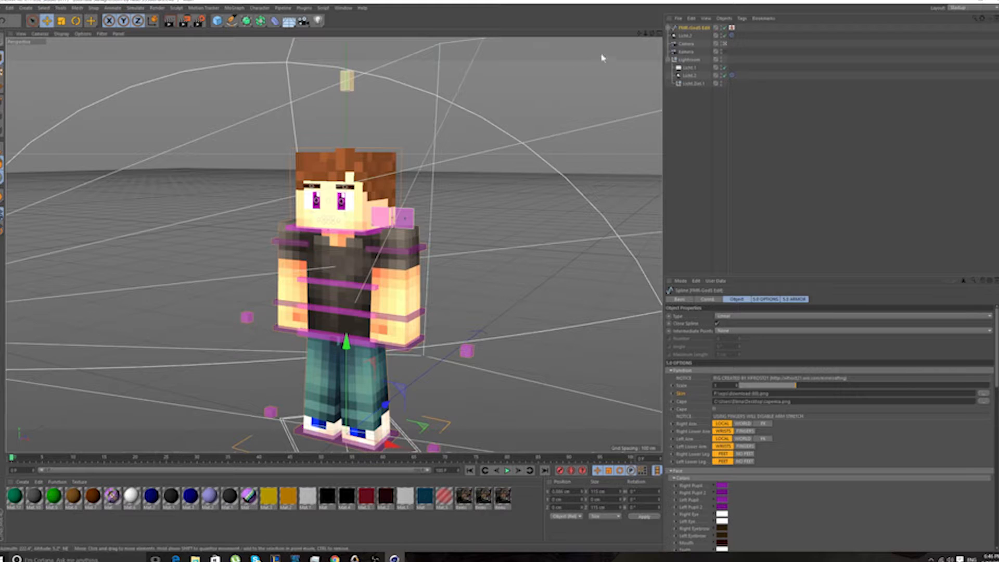
Examine the skinned character from the front and both sides, including close views of its face and torso
left_click_drag(652, 34, 652, 34)
left_click_drag(271, 308, 274, 305, "alt")
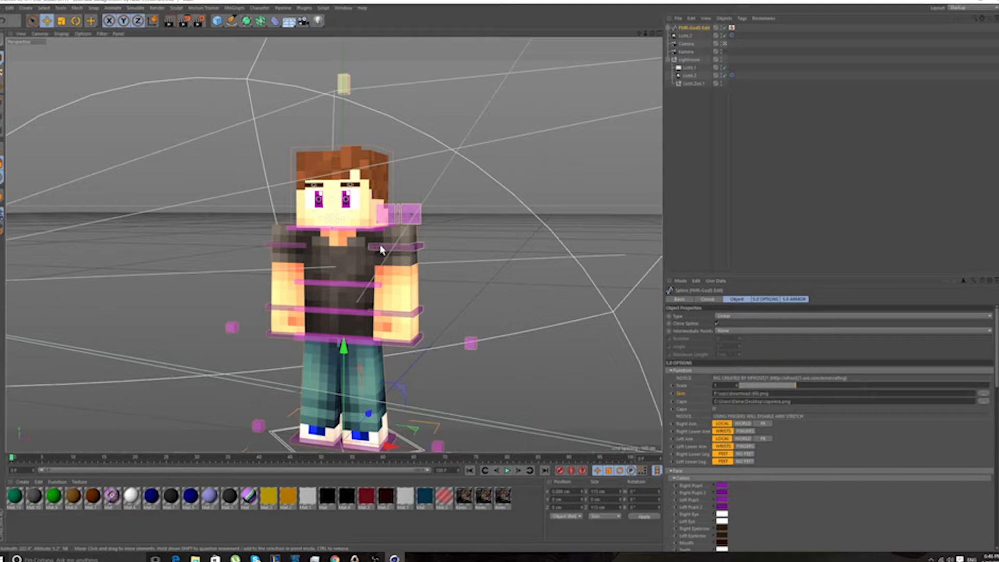
left_click_drag(651, 33, 654, 32)
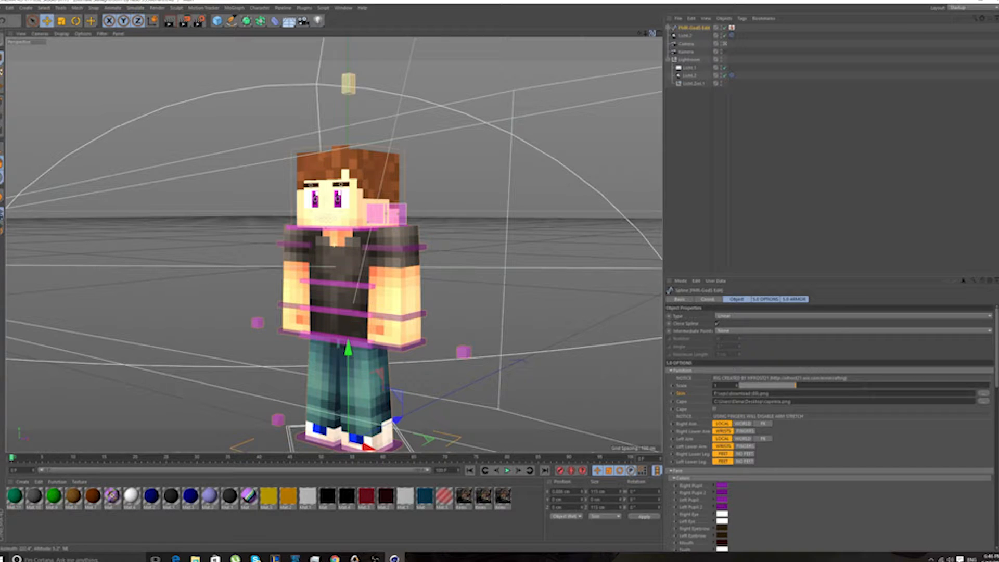
left_click_drag(654, 32, 653, 33)
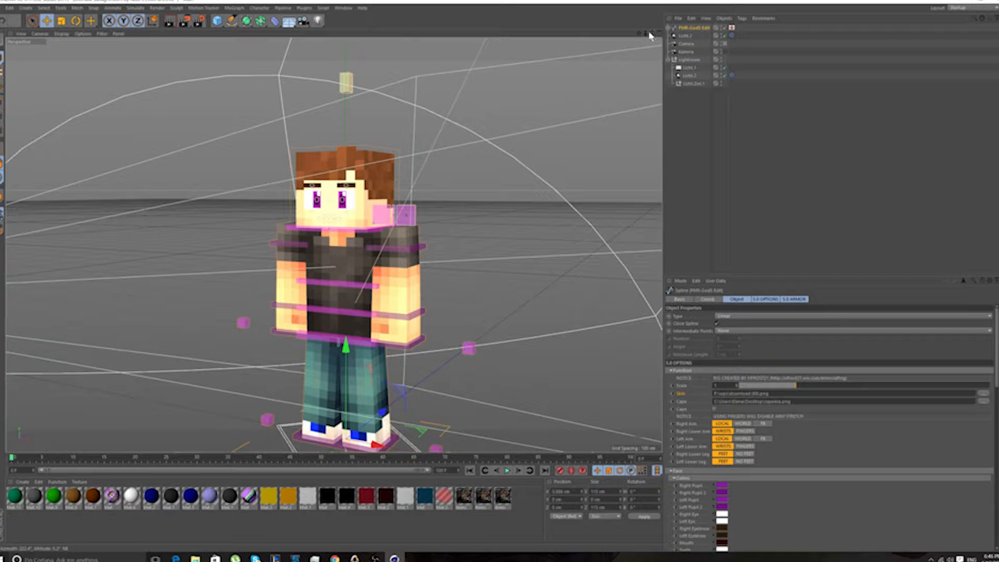
left_click_drag(651, 33, 692, 41)
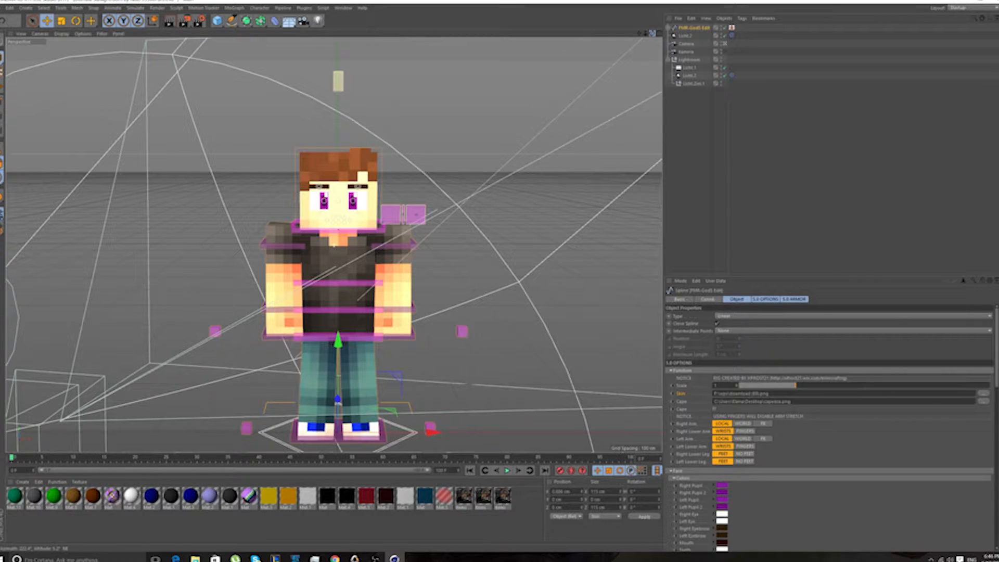
left_click_drag(649, 35, 600, 52)
left_click_drag(652, 33, 715, 27)
mouse_move(652, 33)
left_mouse_down()
mouse_move(621, 34)
mouse_move(651, 32)
mouse_move(650, 78)
mouse_move(632, 49)
mouse_move(654, 30)
left_mouse_up()
scroll(377, 187, "up", 2)
scroll(346, 276, "down", 4)
scroll(330, 383, "up", 2)
scroll(329, 383, "up", 2)
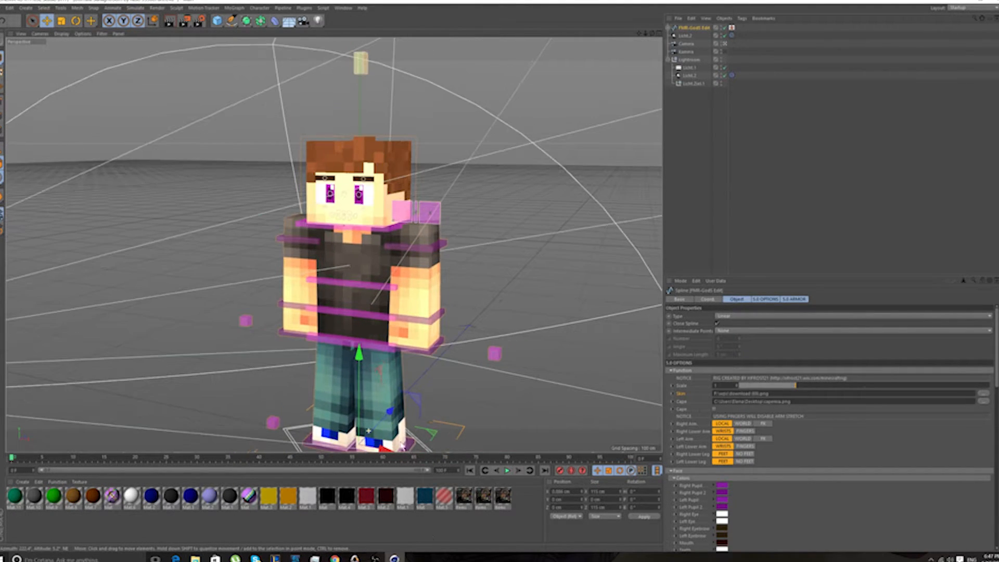
scroll(405, 346, "up", 2)
scroll(404, 346, "up", 5)
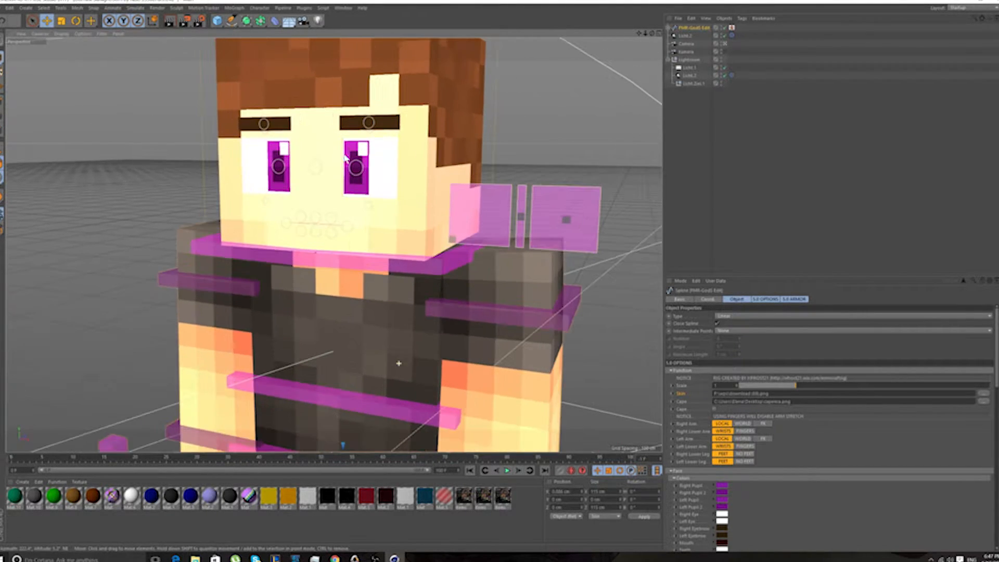
scroll(348, 248, "down", 5)
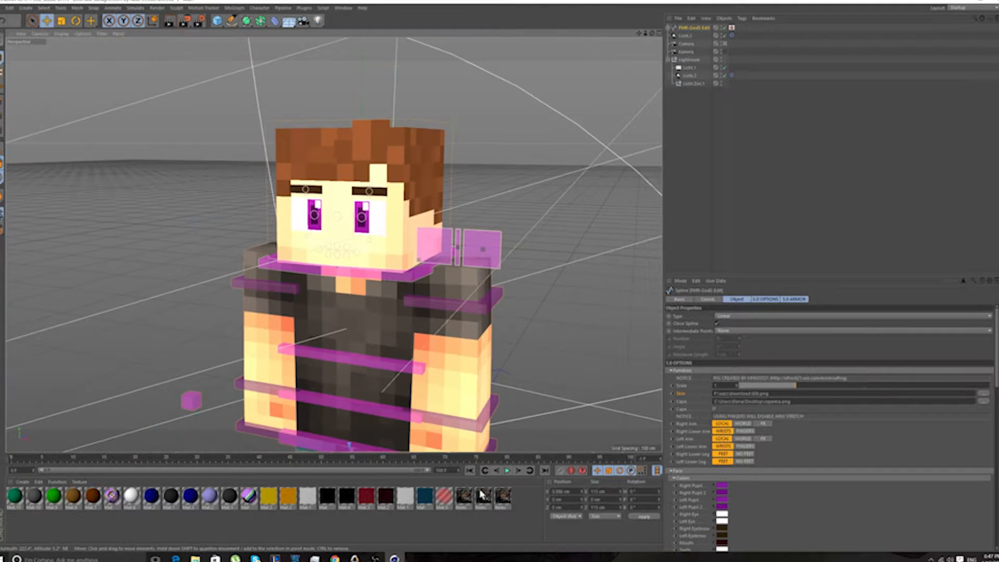
scroll(334, 244, "up", 6)
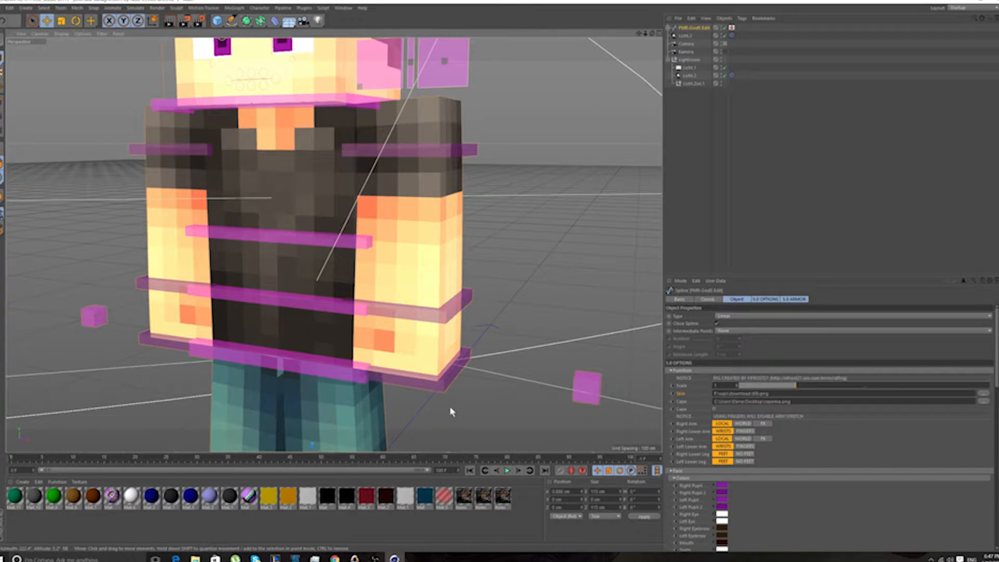
Select the control ring around the character's left hand and check the arm close up and from further away
left_click(415, 381)
mouse_move(453, 369)
left_mouse_down()
mouse_move(472, 371)
mouse_move(464, 367)
left_mouse_up()
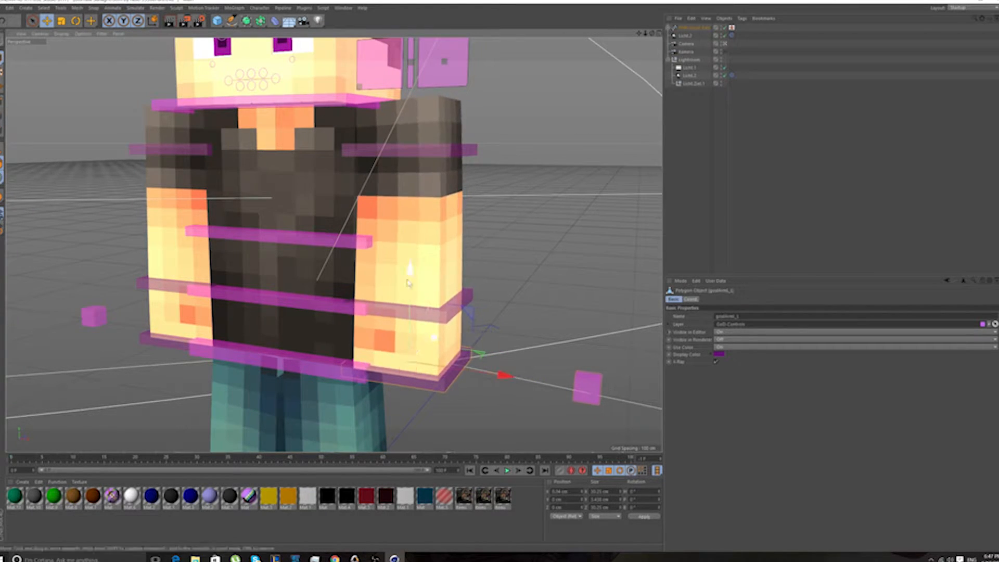
scroll(465, 371, "down", 8)
scroll(358, 143, "up", 8)
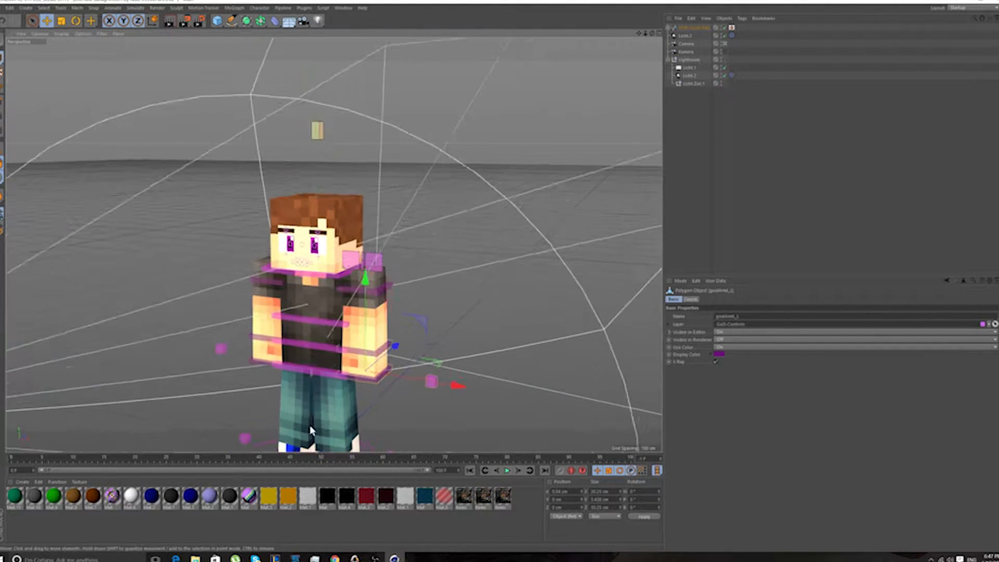
scroll(223, 297, "up", 2)
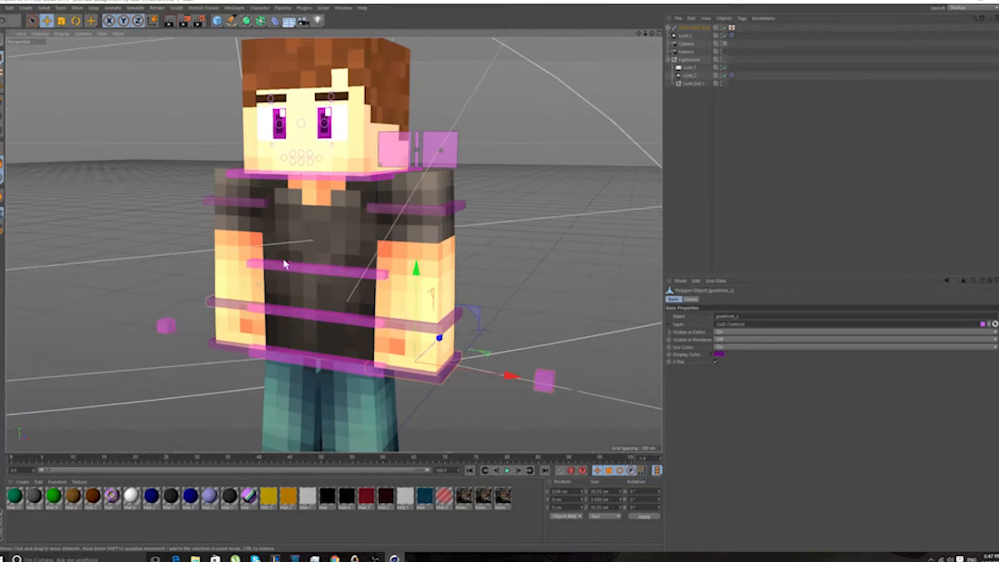
scroll(279, 266, "down", 4)
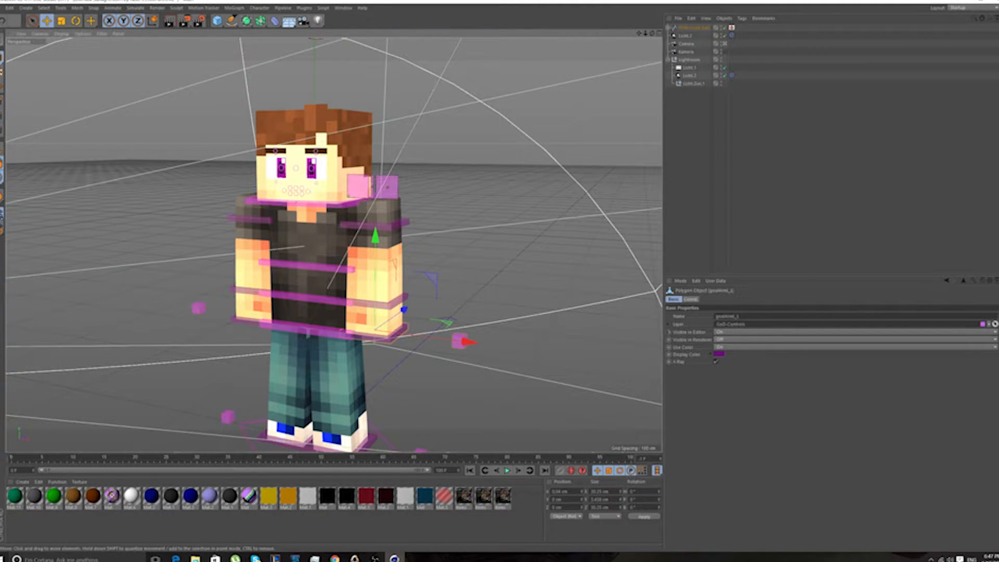
left_click_drag(652, 35, 627, 37)
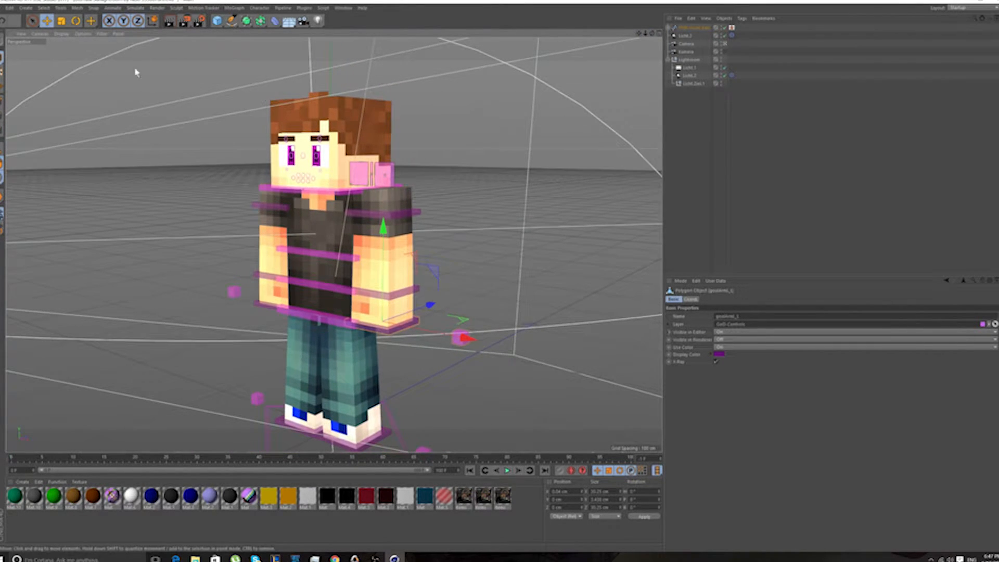
Render a preview of the character in the viewport and select the whole character rig
left_click(199, 22)
left_click(349, 3)
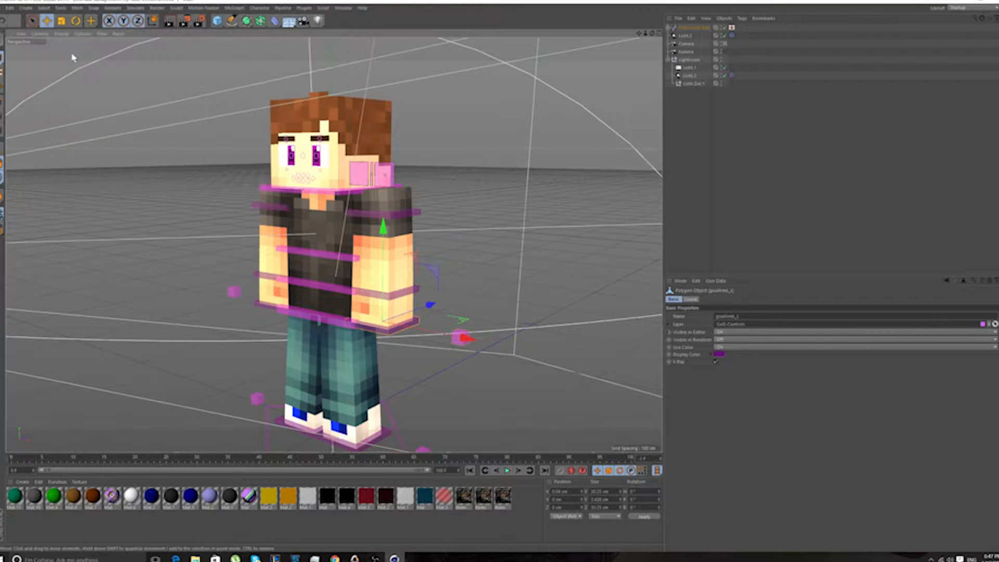
left_click(170, 21)
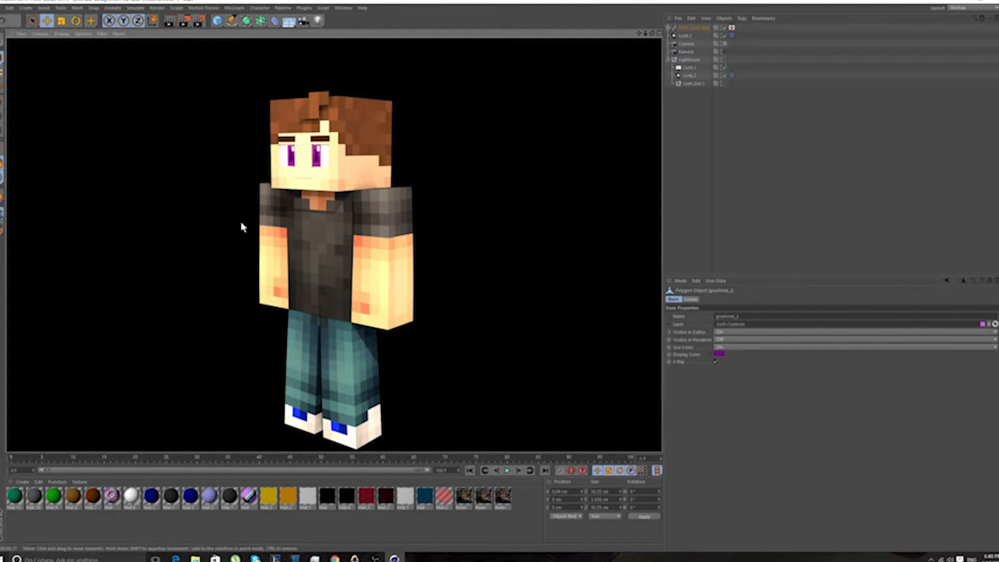
left_click(692, 28)
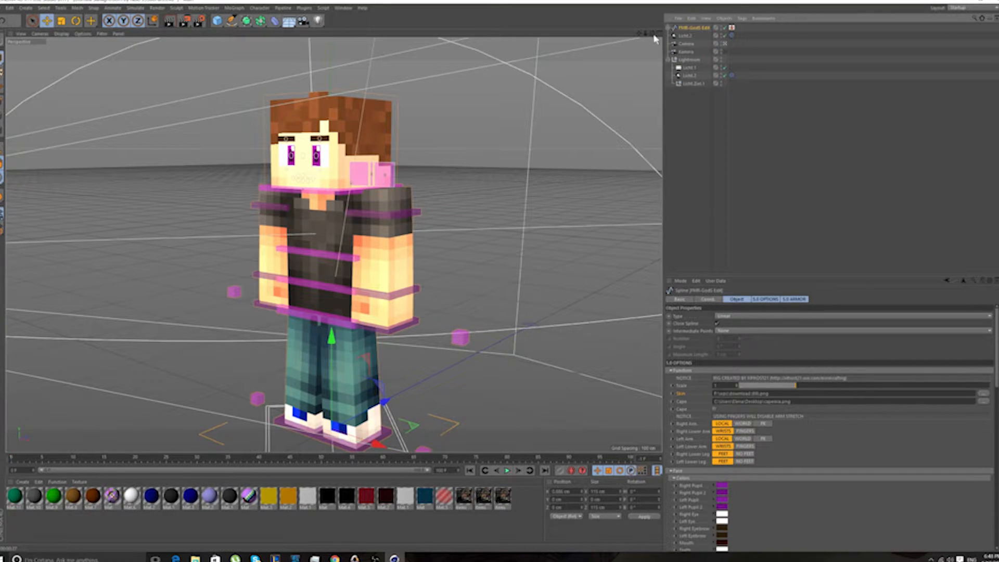
Raise both of the character's arms straight out to the sides by moving the left and right hand controls
mouse_move(654, 34)
left_mouse_down()
mouse_move(613, 35)
mouse_move(646, 36)
left_mouse_up()
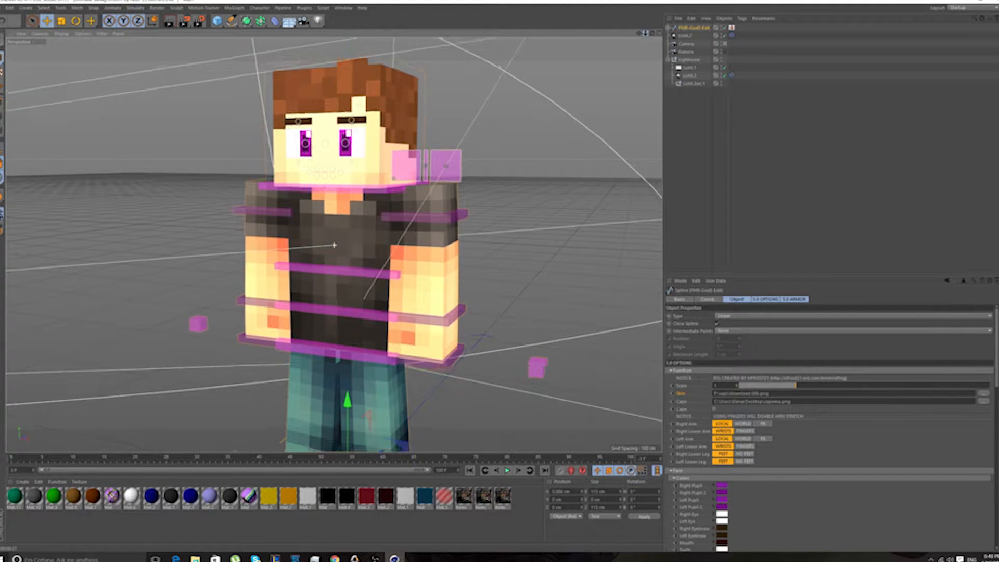
scroll(379, 334, "down", 3)
left_click(419, 330)
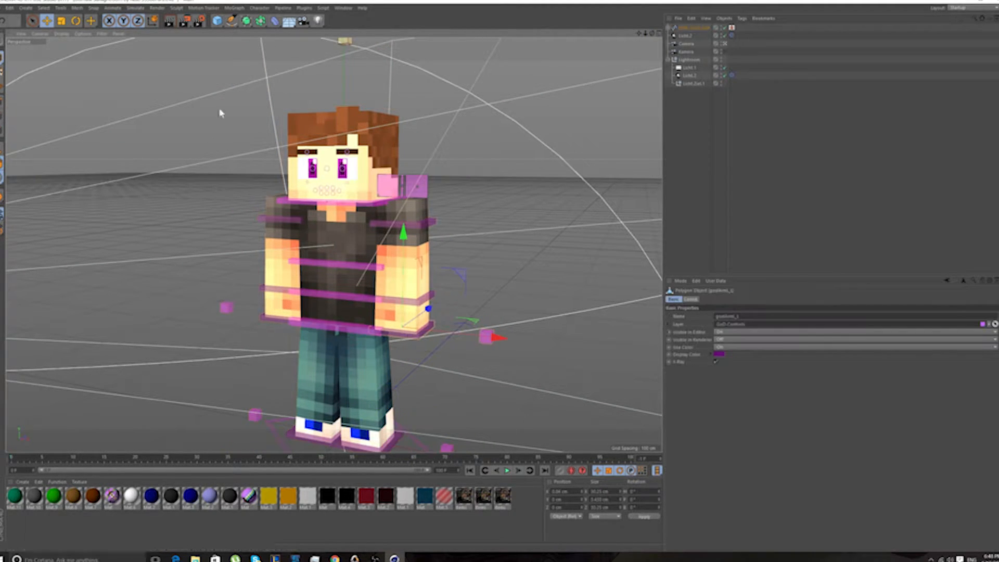
left_click_drag(638, 35, 613, 40)
left_click_drag(437, 283, 546, 177)
left_click(243, 326)
left_click_drag(322, 275, 222, 168)
Select the control at the character's left shoulder and bring the whole figure into view
scroll(386, 210, "up", 2)
left_click(363, 237)
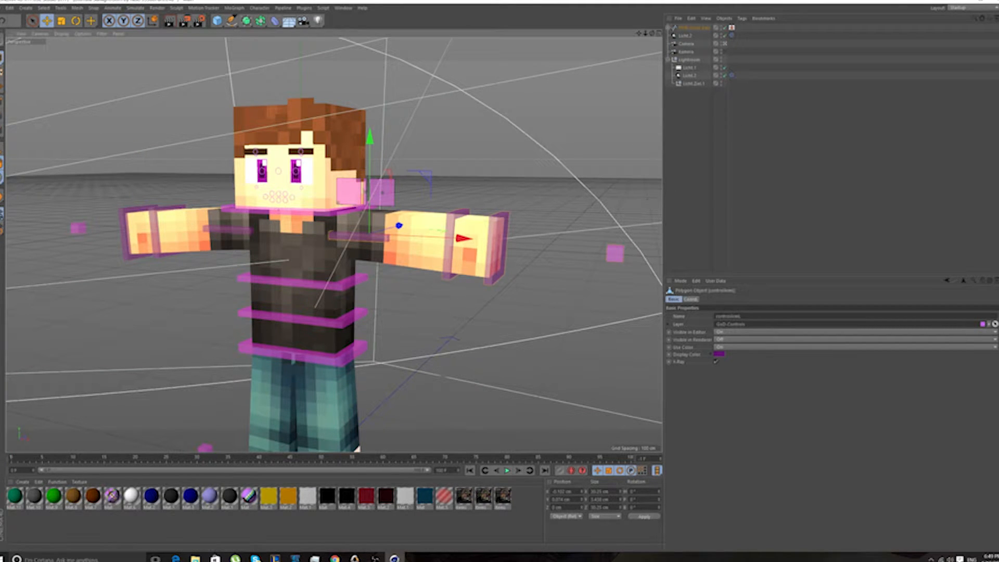
scroll(254, 313, "down", 3)
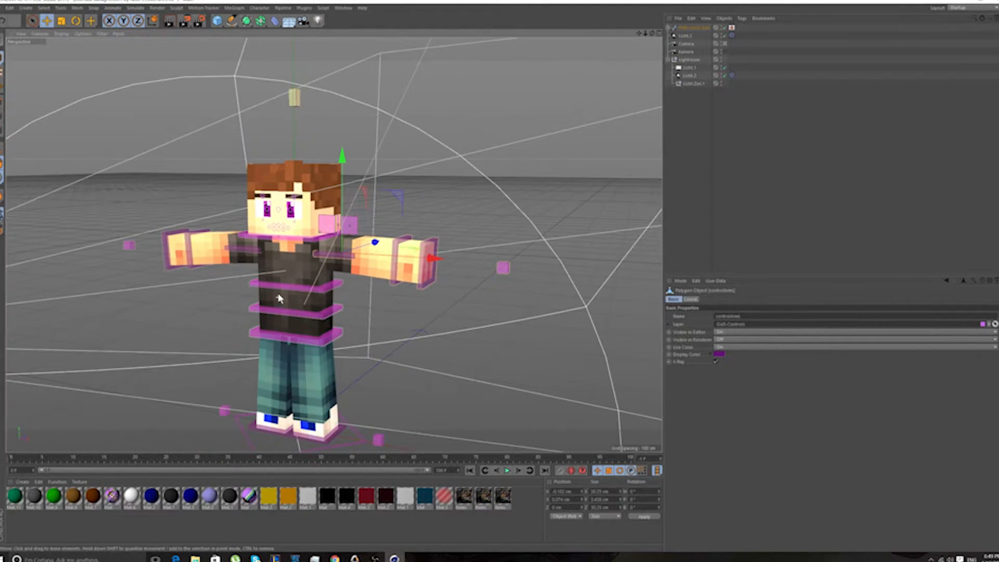
left_click_drag(639, 33, 658, 20)
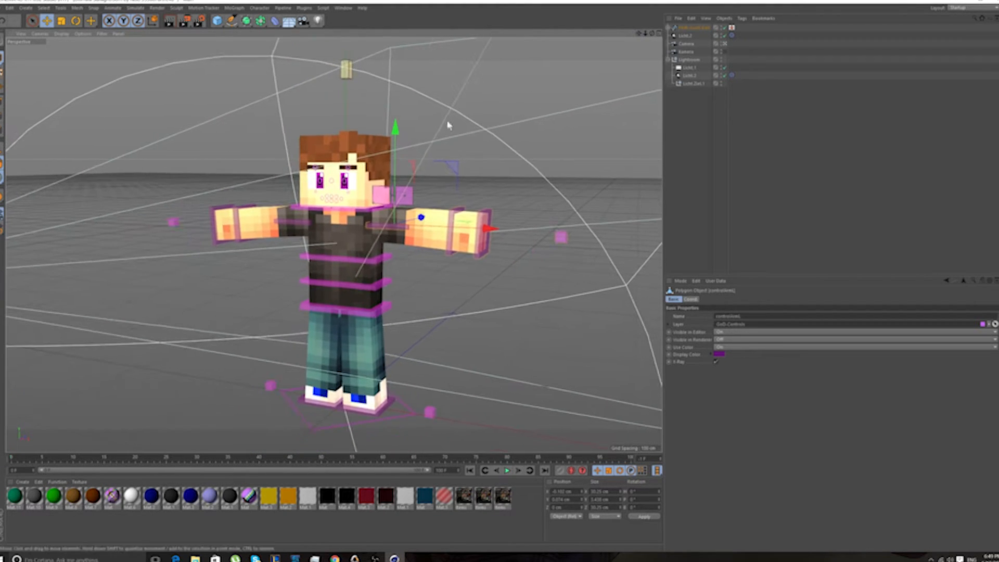
scroll(344, 277, "up", 3)
scroll(344, 224, "up", 3)
scroll(343, 224, "down", 5)
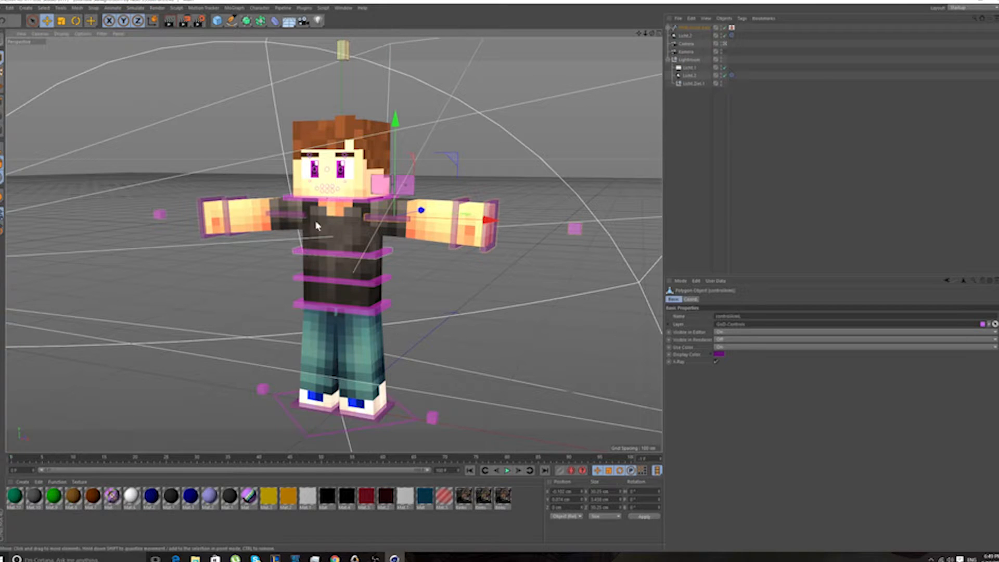
Examine the character's outstretched arms and torso close up and from several angles
scroll(329, 236, "up", 2)
right_click_drag(329, 235, 265, 260, "alt")
middle_click_drag(266, 261, 343, 234, "alt")
right_click_drag(343, 234, 478, 185, "alt")
left_click_drag(321, 238, 498, 238, "alt")
scroll(498, 238, "down", 2)
scroll(557, 238, "up", 3)
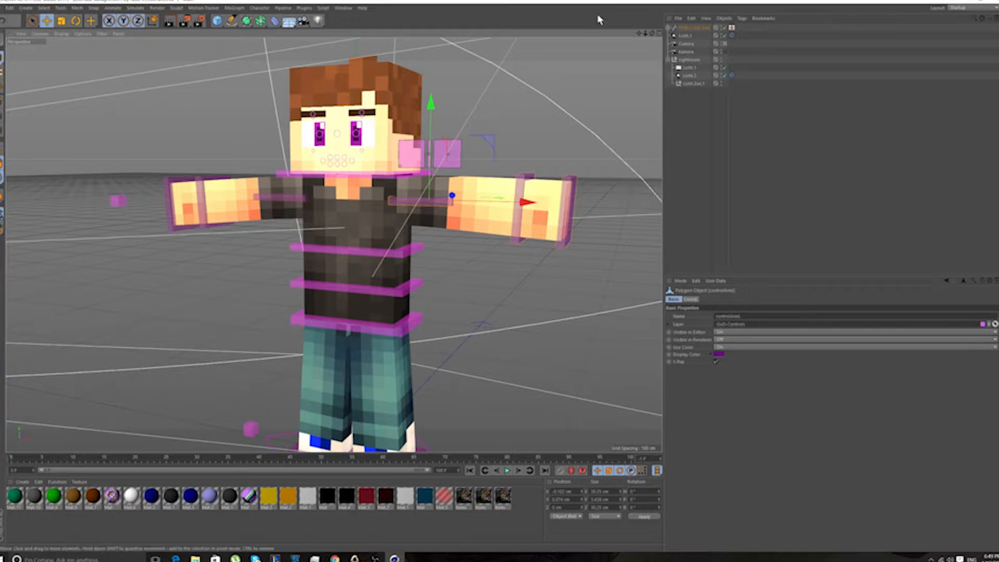
left_click_drag(638, 33, 605, 33)
Select the whole character rig and switch off the head's second layer in its body part options
left_click(686, 29)
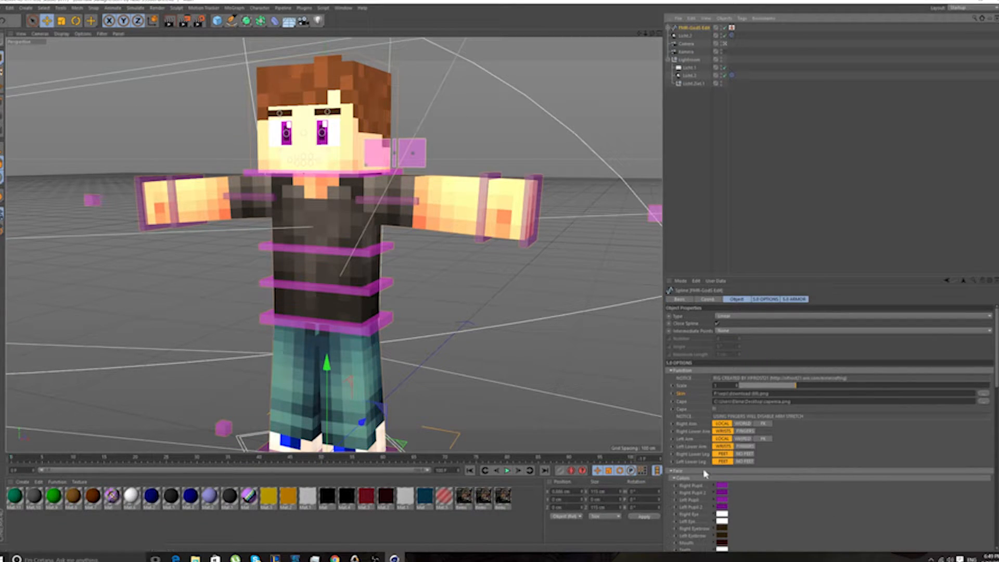
scroll(823, 469, "down", 4)
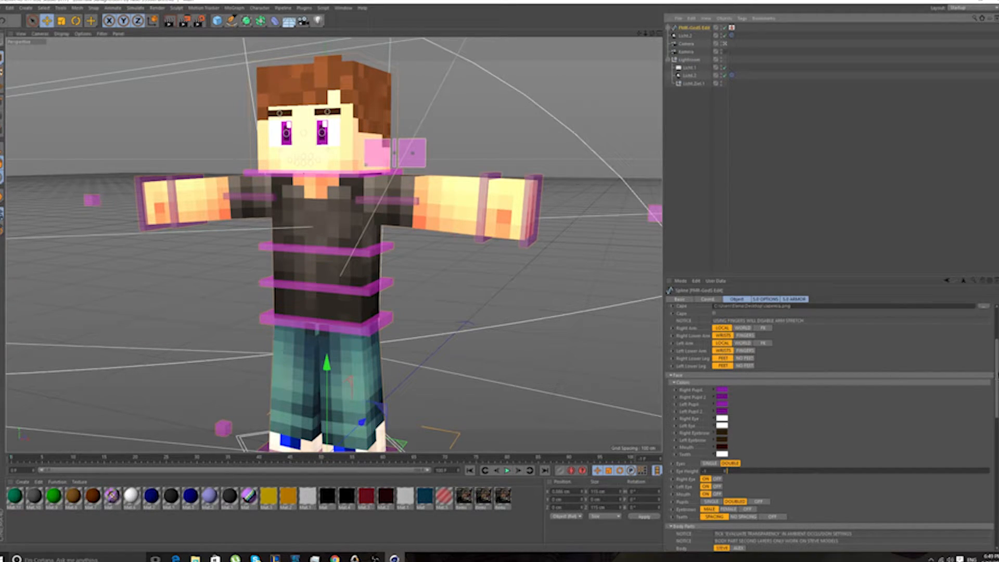
scroll(832, 442, "down", 10)
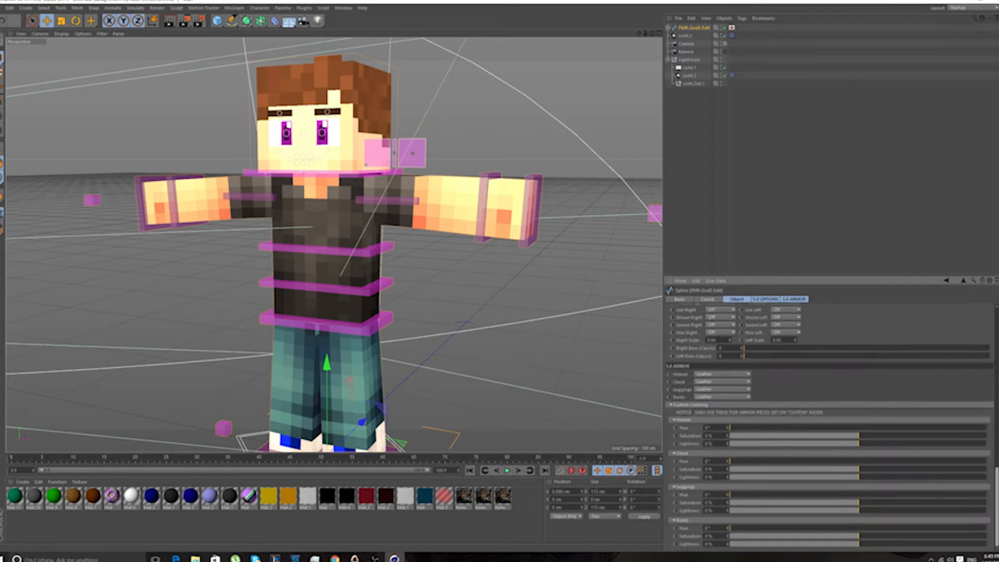
scroll(832, 442, "up", 8)
scroll(716, 430, "up", 1)
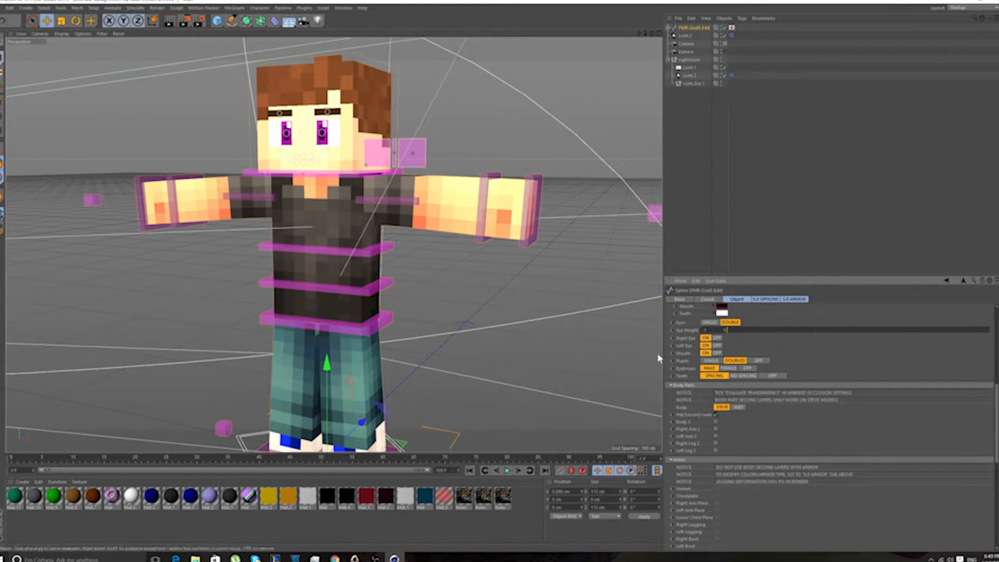
left_click(717, 414)
left_click(717, 414)
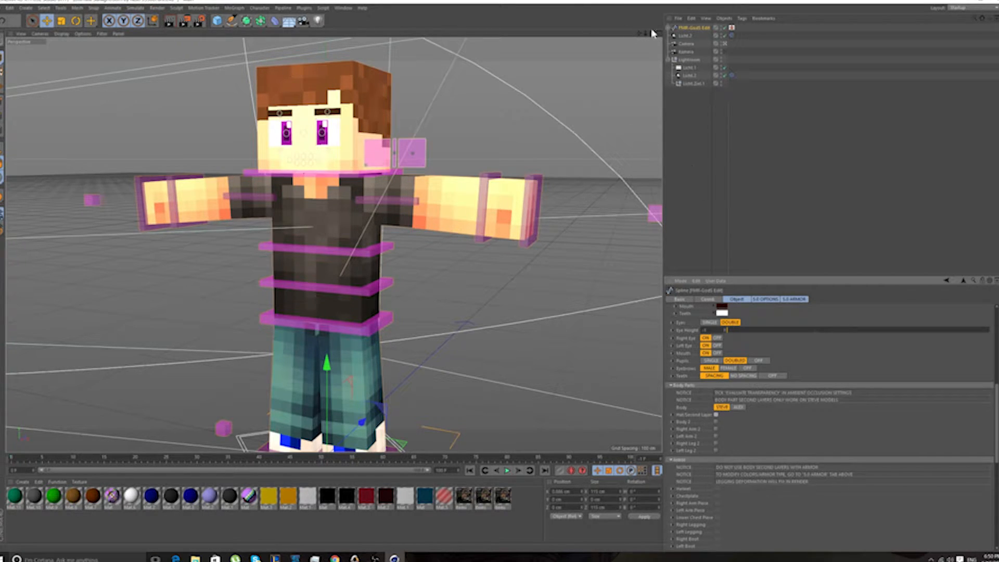
Examine the character without its head second layer from the front and side, and look over the scene's layer list
left_click_drag(653, 33, 652, 34)
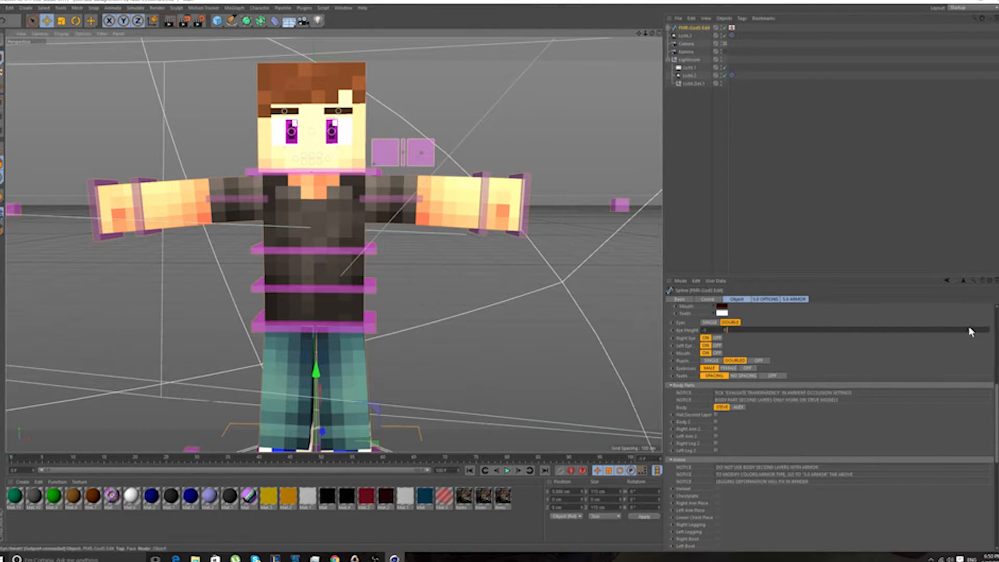
left_click(998, 318)
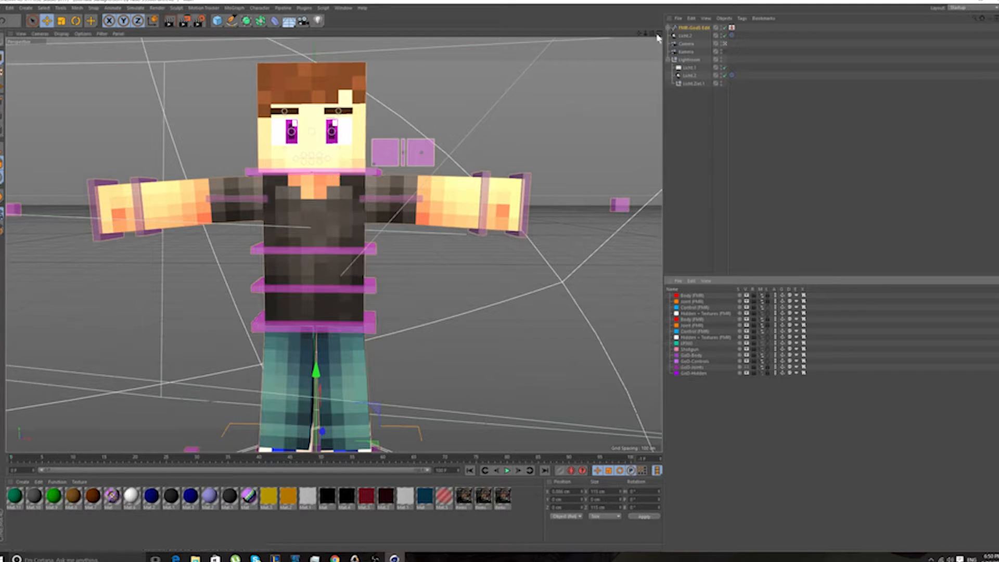
left_click_drag(657, 40, 380, 110)
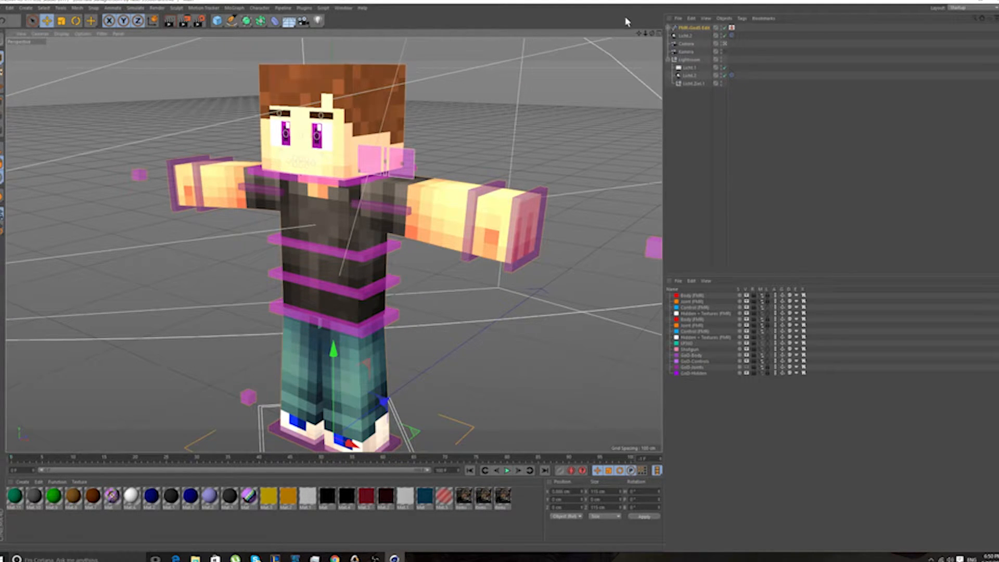
left_click_drag(656, 38, 654, 38)
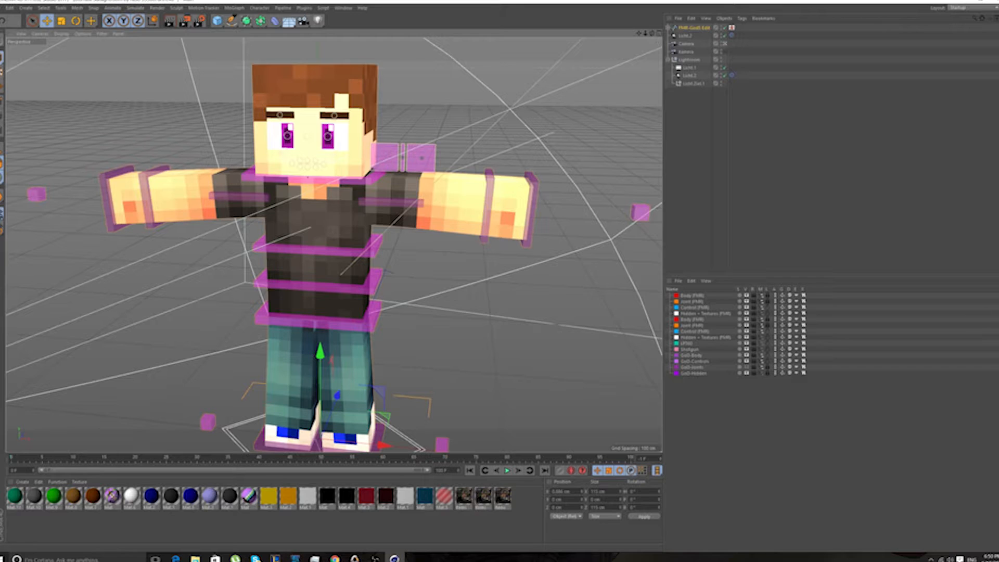
left_click(998, 300)
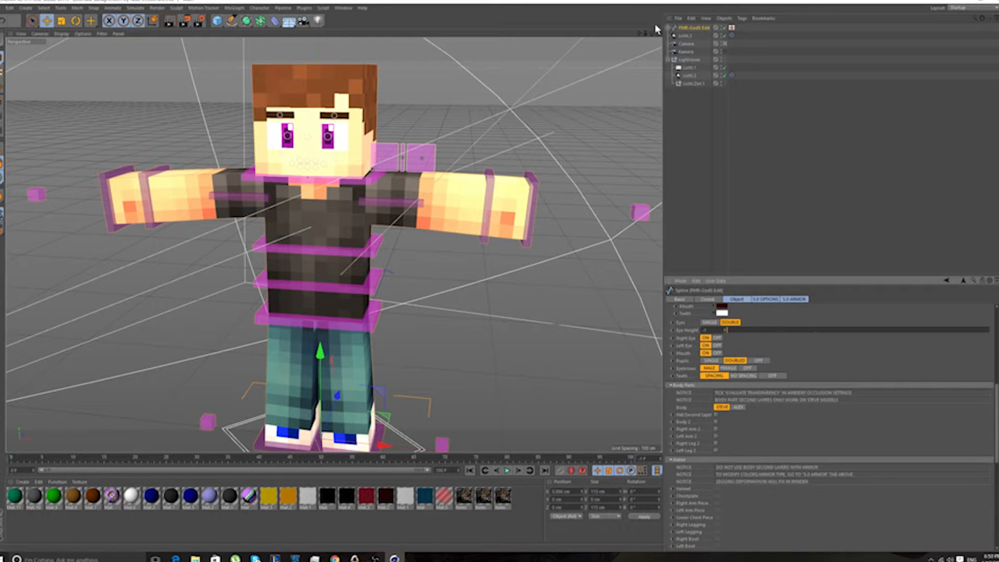
left_click_drag(654, 33, 644, 34)
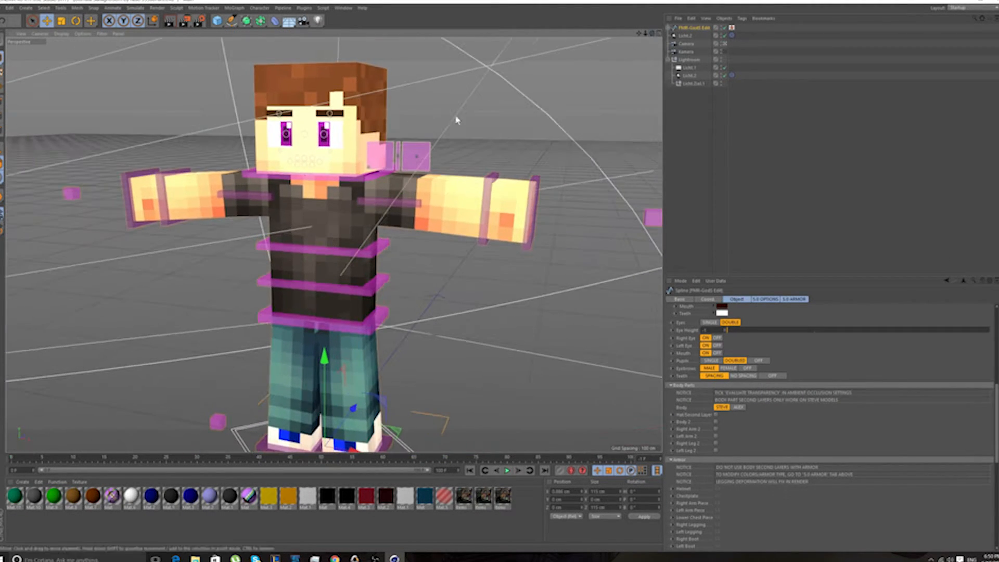
Select the meshes of the character's left and right arms together
left_click(451, 204)
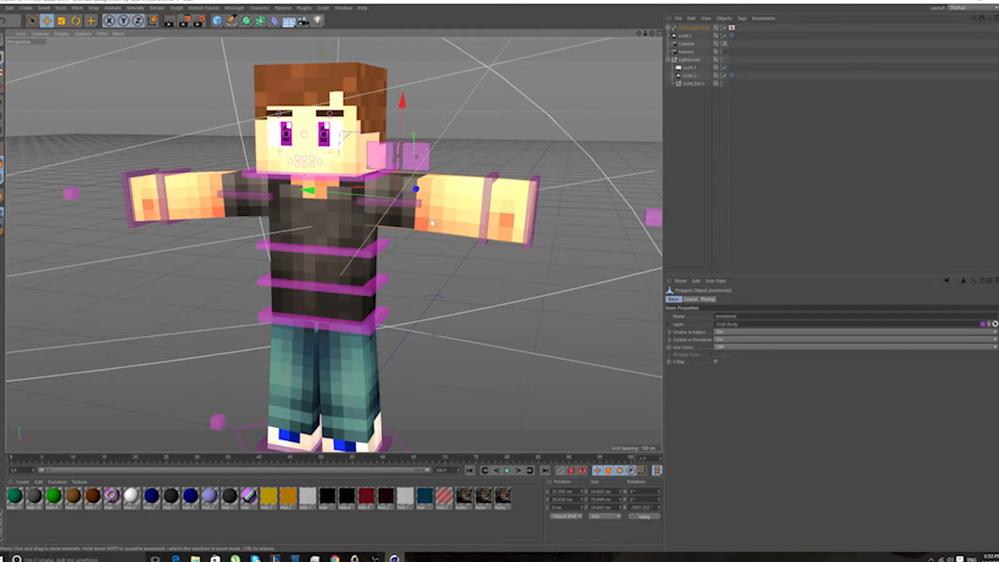
scroll(440, 205, "up", 3)
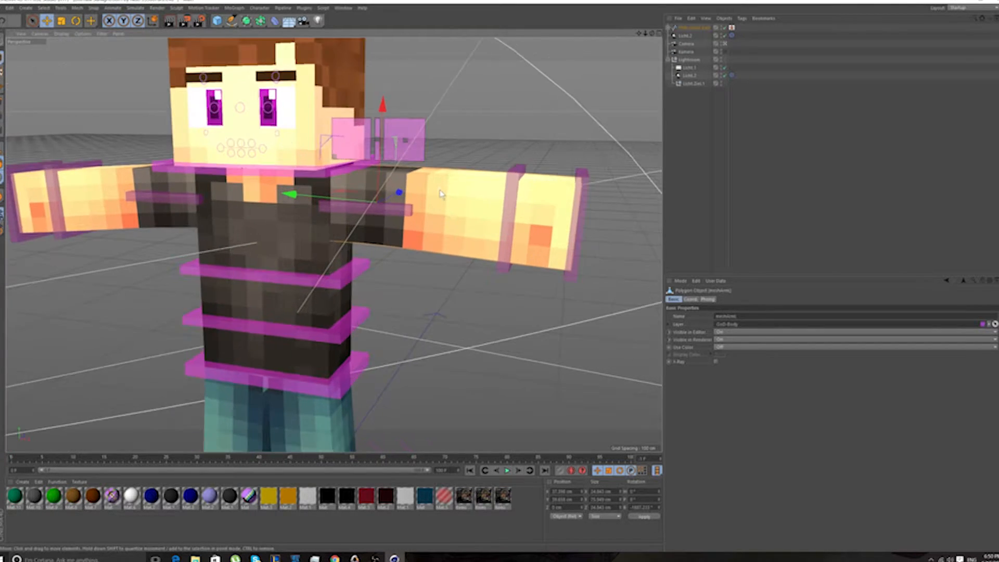
scroll(439, 205, "down", 1)
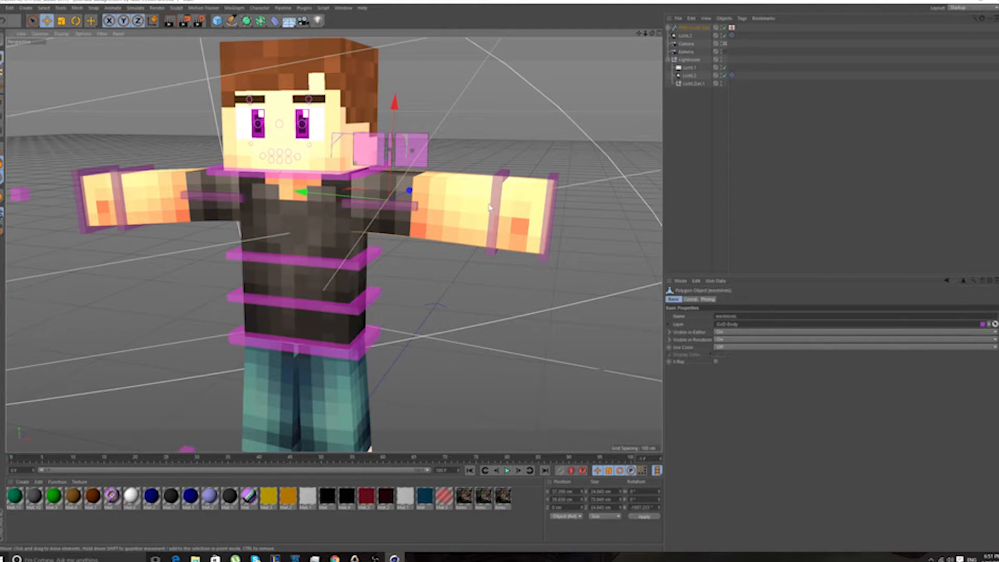
left_click(146, 197)
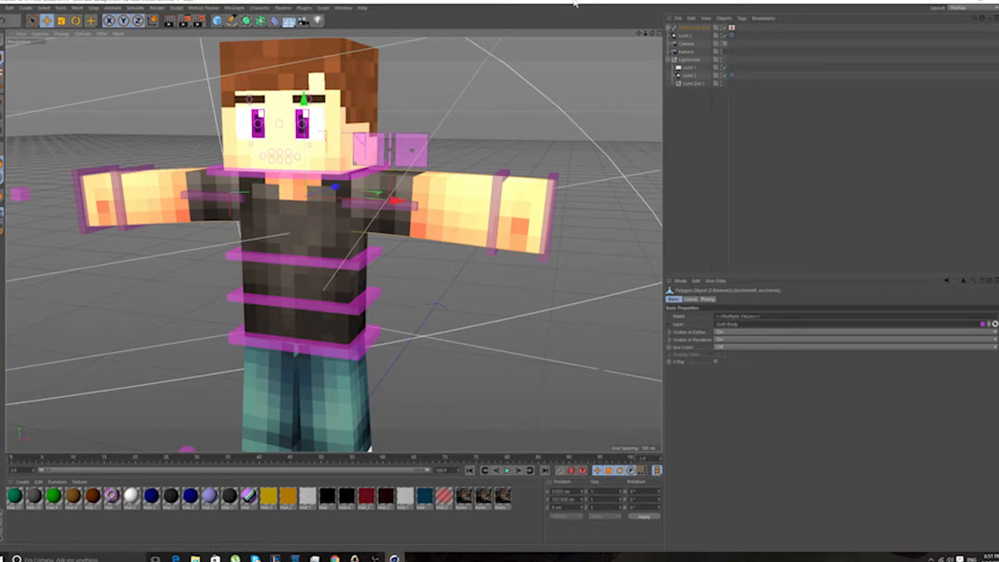
left_click_drag(652, 34, 334, 244)
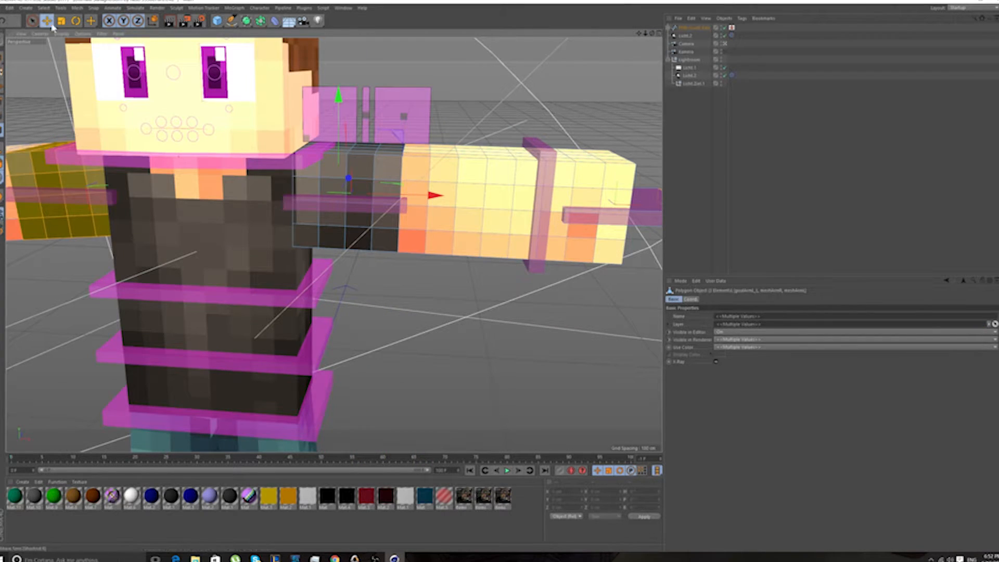
Select the dark sleeve polygons on the front, top, back and underside of the character's left upper arm with Live Selection
left_click(31, 22)
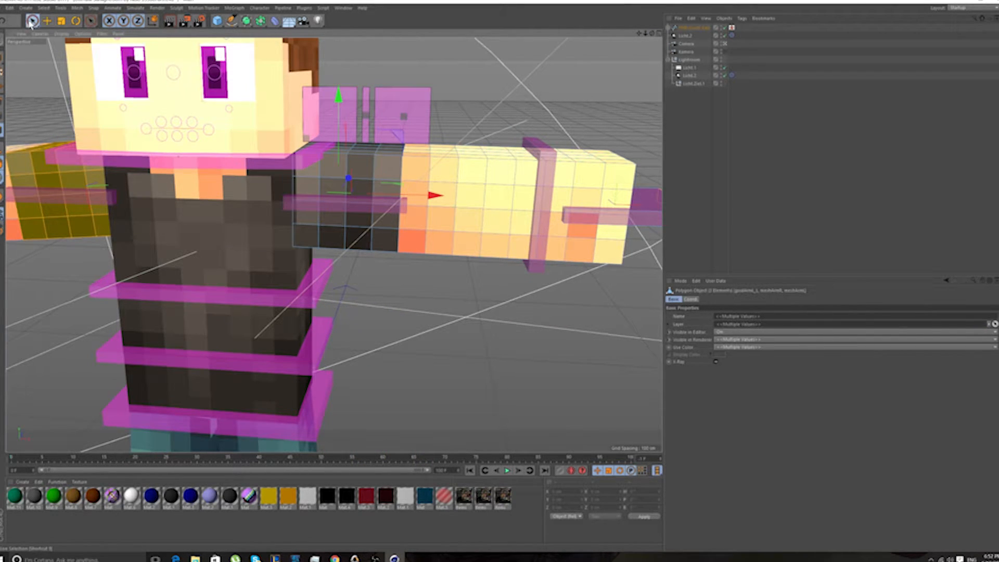
mouse_move(383, 169)
left_mouse_down()
mouse_move(377, 219)
mouse_move(318, 200)
mouse_move(353, 196)
left_mouse_up()
key("ctrl+z")
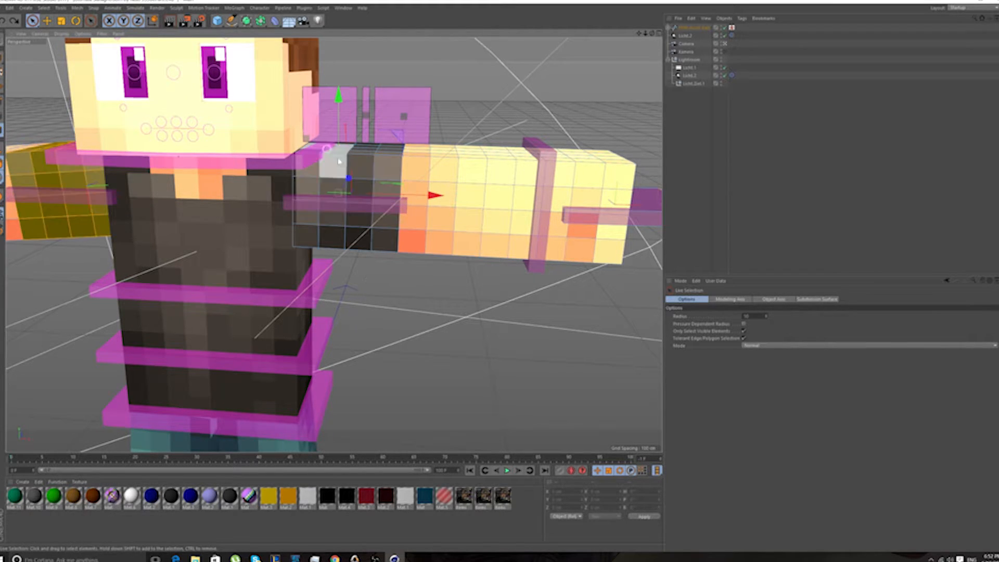
mouse_move(385, 168)
left_mouse_down("shift")
mouse_move(306, 164)
mouse_move(359, 226)
mouse_move(363, 189)
mouse_move(296, 235)
left_mouse_up("shift")
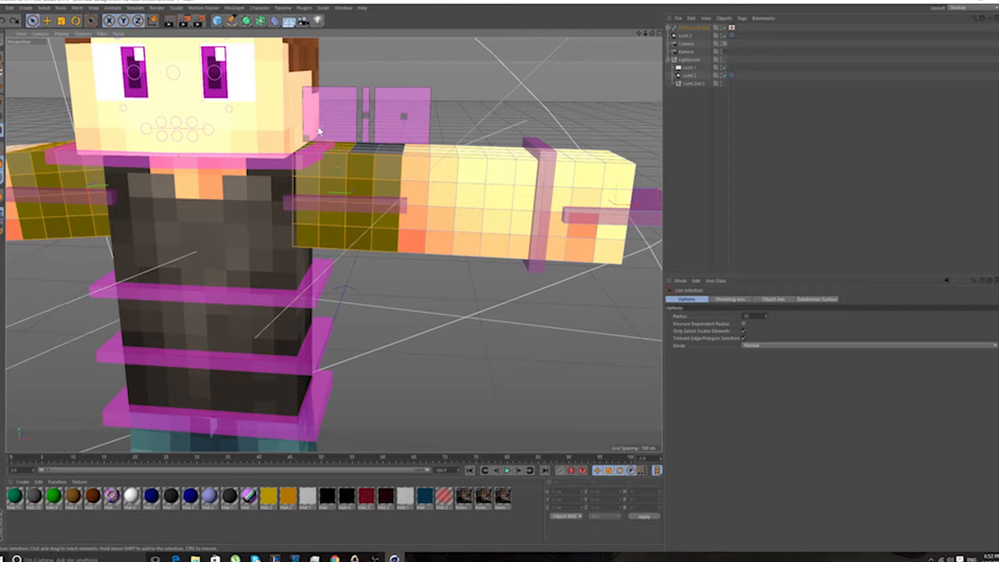
left_click_drag(653, 32, 551, 37)
mouse_move(289, 196)
left_mouse_down()
mouse_move(357, 252)
mouse_move(297, 221)
mouse_move(383, 259)
mouse_move(306, 264)
left_mouse_up()
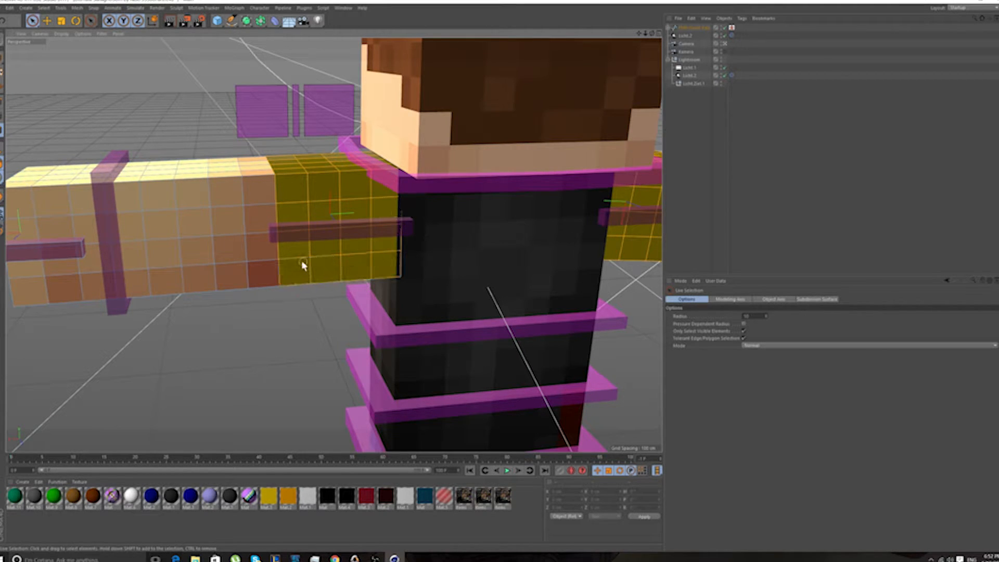
left_click_drag(652, 33, 668, 7)
mouse_move(250, 310)
left_mouse_down()
mouse_move(239, 317)
mouse_move(290, 252)
mouse_move(263, 319)
mouse_move(307, 345)
mouse_move(306, 314)
mouse_move(346, 292)
mouse_move(349, 330)
left_mouse_up()
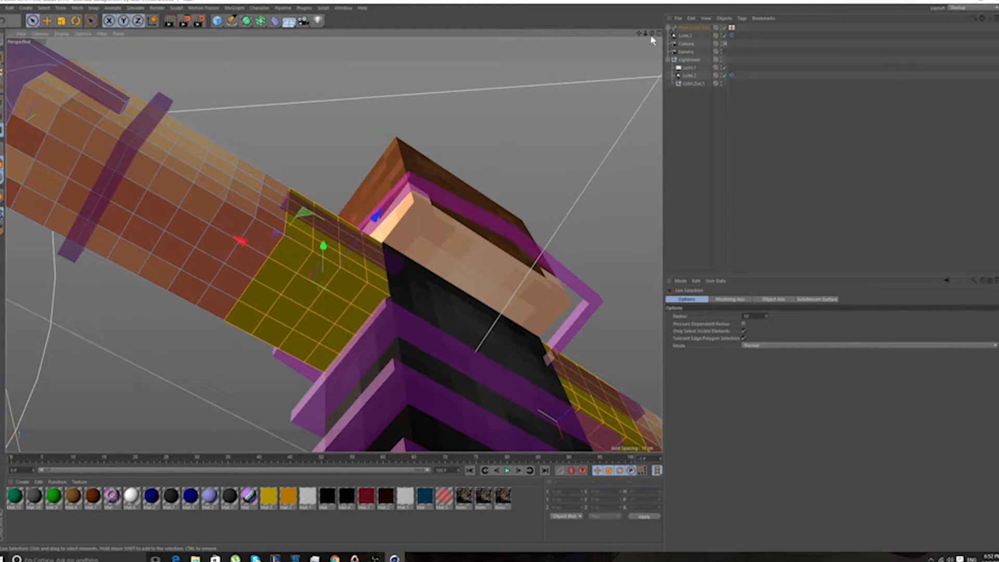
left_click_drag(651, 34, 846, 84)
left_click_drag(645, 33, 624, 47)
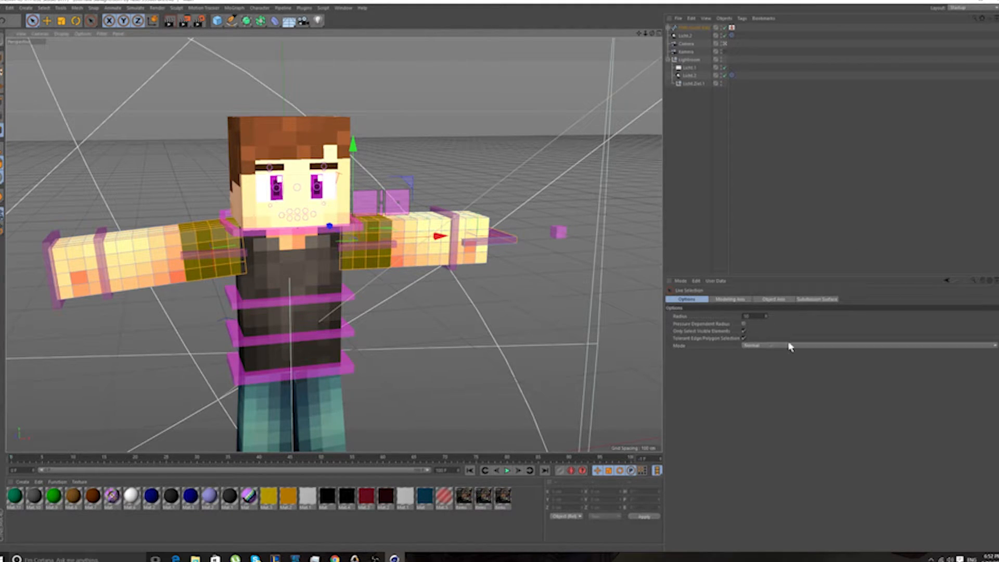
Extrude the selected sleeve polygons on both arms with a 1 cm offset and return to model mode
key("d")
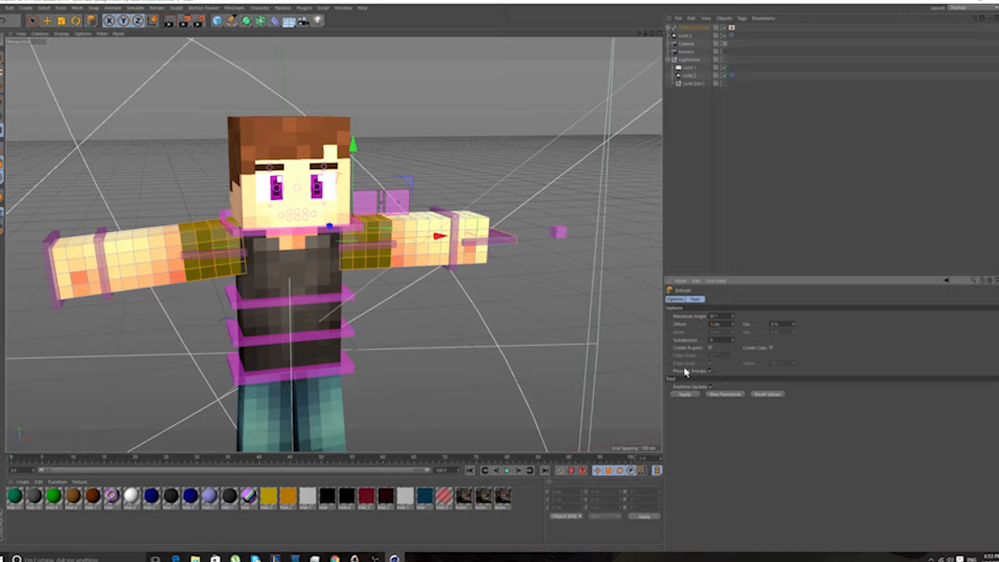
left_click(683, 395)
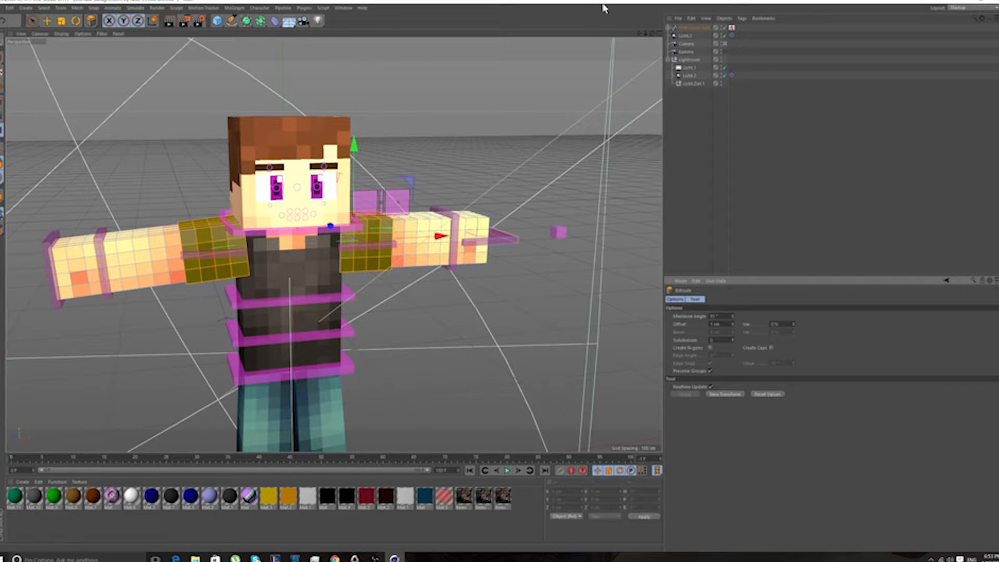
mouse_move(651, 33)
left_mouse_down()
mouse_move(598, 37)
mouse_move(652, 32)
left_mouse_up()
scroll(390, 278, "up", 6)
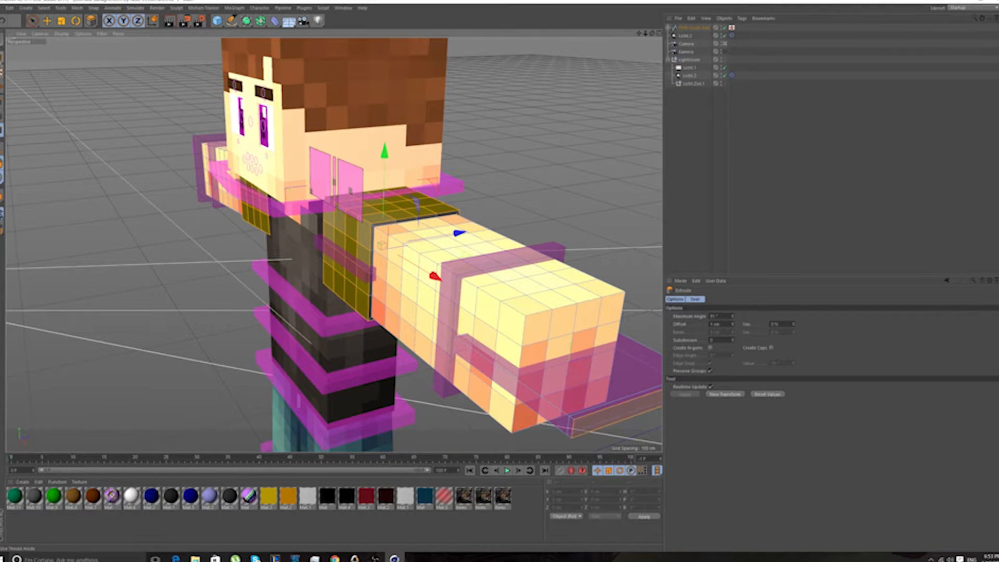
left_click(2, 56)
scroll(467, 168, "up", 5)
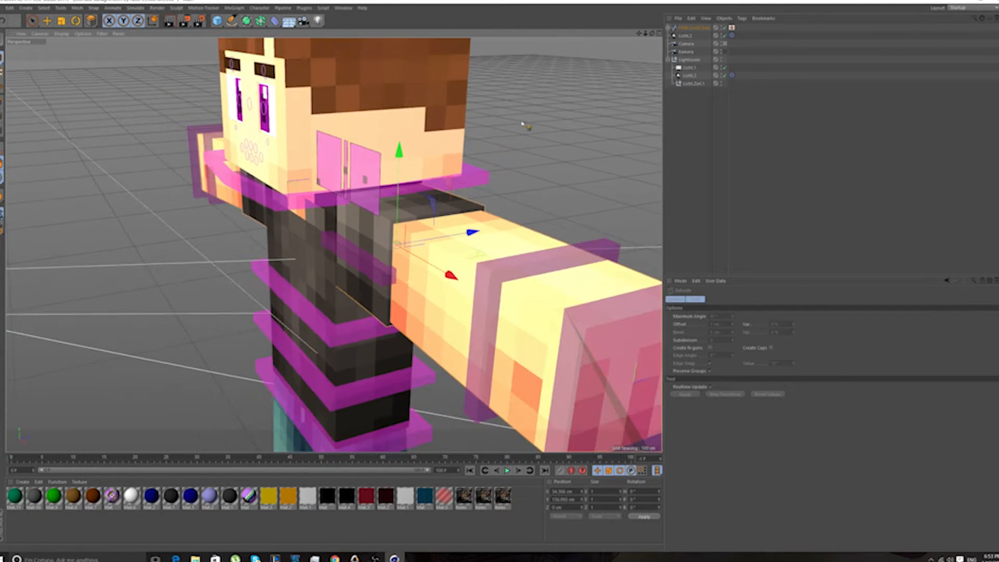
left_click_drag(651, 33, 619, 32)
scroll(289, 206, "down", 2)
key("space")
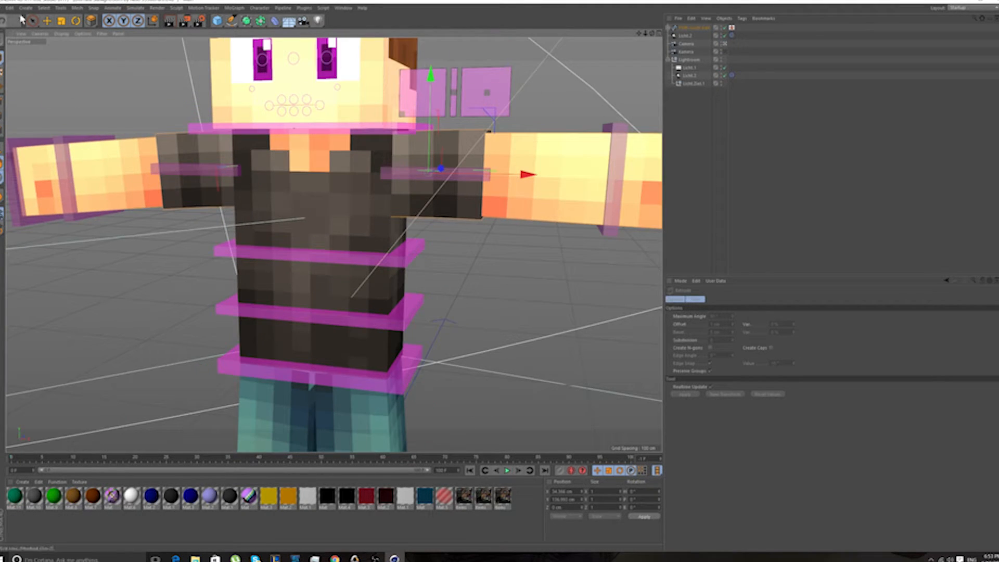
left_click(293, 184)
left_click(2, 130)
left_click(2, 55)
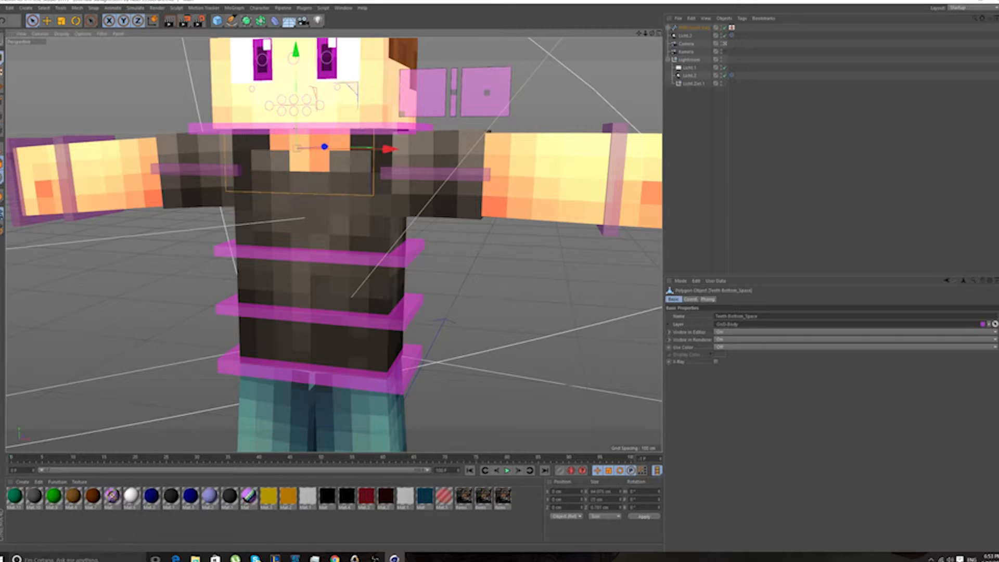
Select the torso mesh and the dark shirt polygons across its front, leaving out the skin at the neckline
left_click(348, 239)
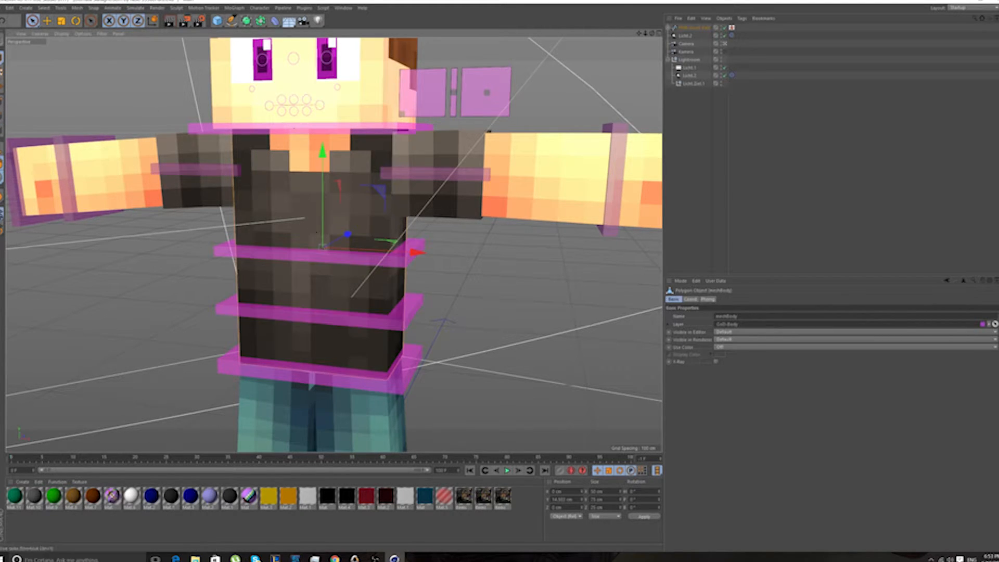
left_click(2, 131)
mouse_move(242, 143)
left_mouse_down()
mouse_move(271, 185)
mouse_move(336, 208)
mouse_move(310, 198)
mouse_move(372, 151)
mouse_move(364, 226)
mouse_move(380, 330)
mouse_move(363, 364)
mouse_move(250, 345)
mouse_move(258, 234)
mouse_move(245, 267)
mouse_move(334, 243)
mouse_move(297, 283)
mouse_move(298, 297)
mouse_move(350, 305)
mouse_move(377, 249)
mouse_move(378, 370)
mouse_move(361, 290)
left_mouse_up()
Extrude the selected shirt-front polygons with a 1 cm offset and return to model mode
key("d")
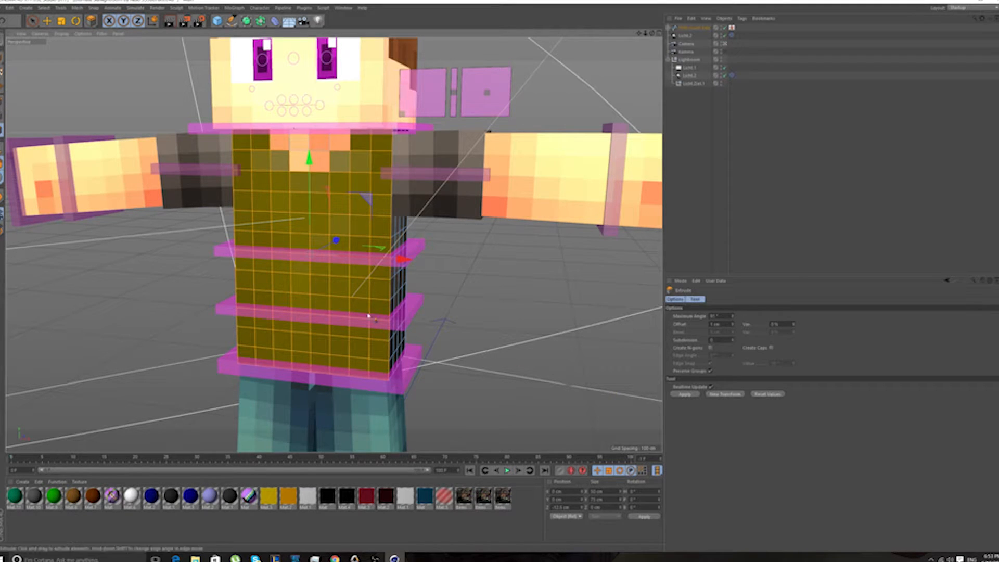
left_click(684, 394)
left_click_drag(653, 33, 632, 39)
scroll(208, 322, "down", 4)
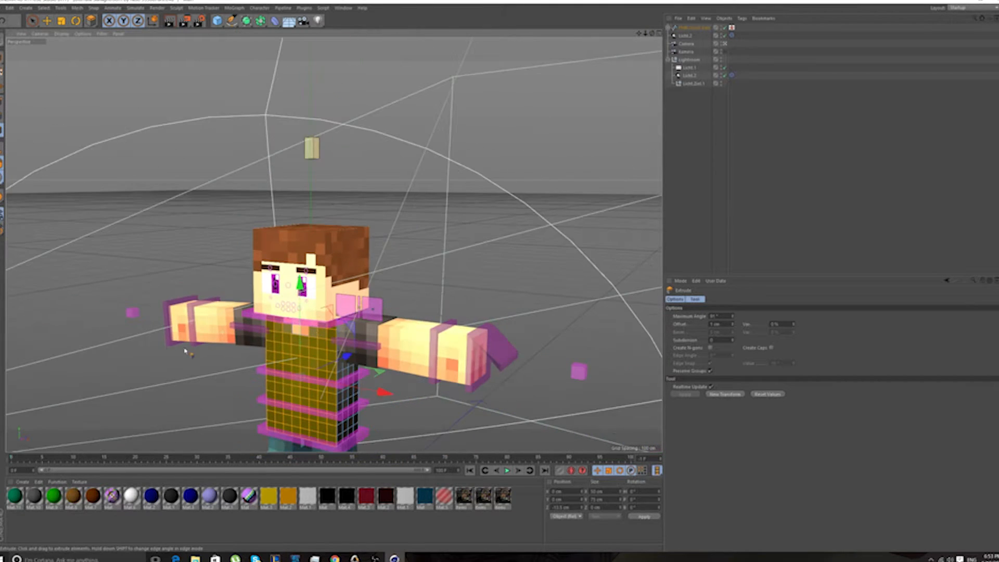
scroll(308, 373, "up", 2)
left_click(2, 56)
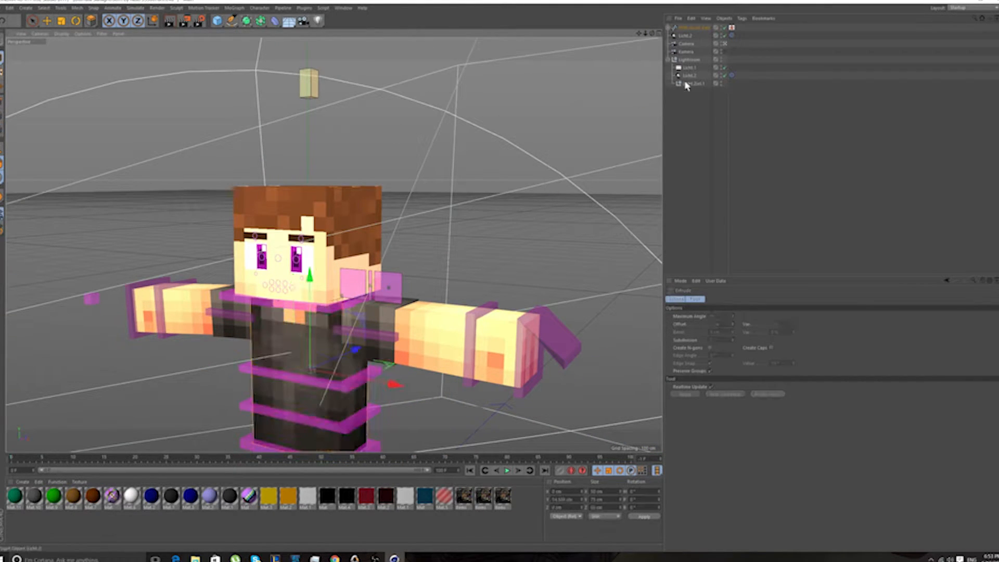
Check the thickened shirt on the upper body and select the whole character rig to show its options
left_click_drag(638, 34, 661, 0)
middle_click_drag(359, 166, 373, 227, "alt")
scroll(373, 226, "up", 2)
scroll(374, 220, "down", 2)
scroll(373, 221, "down", 1)
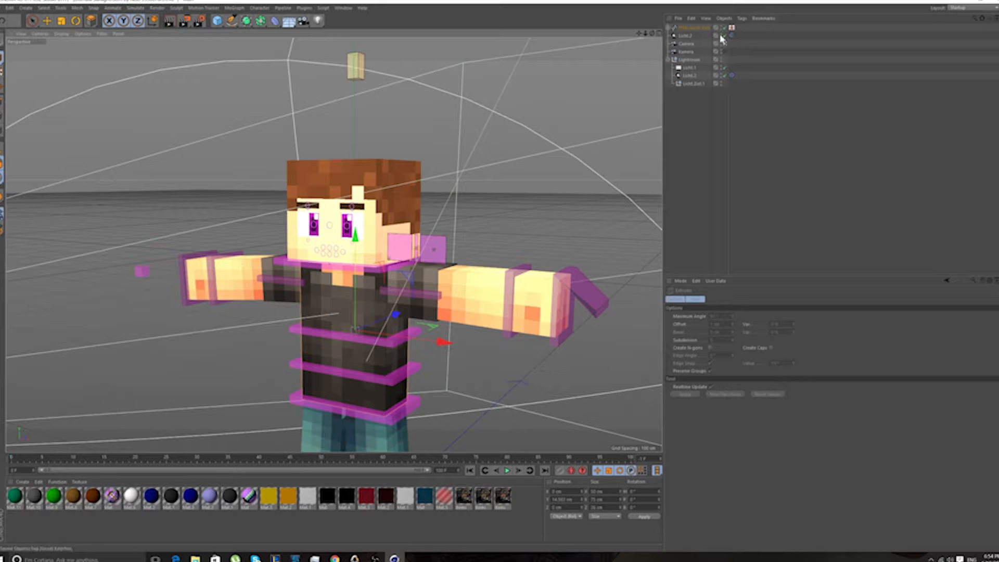
left_click(697, 28)
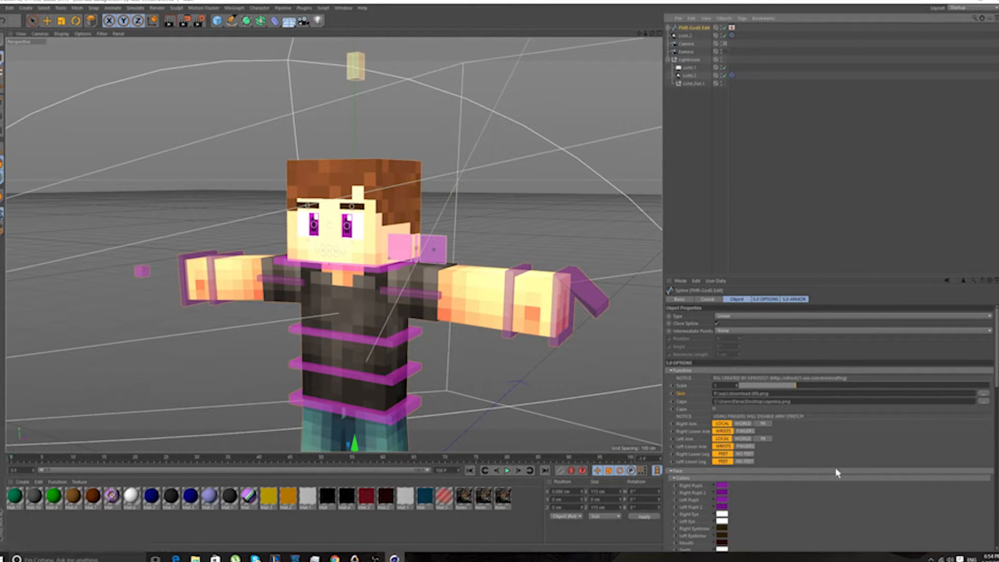
Switch off the rig's right eye, left eye, mouth, pupils, eyebrows and teeth, and toggle its hat/second layer option
scroll(838, 416, "down", 10)
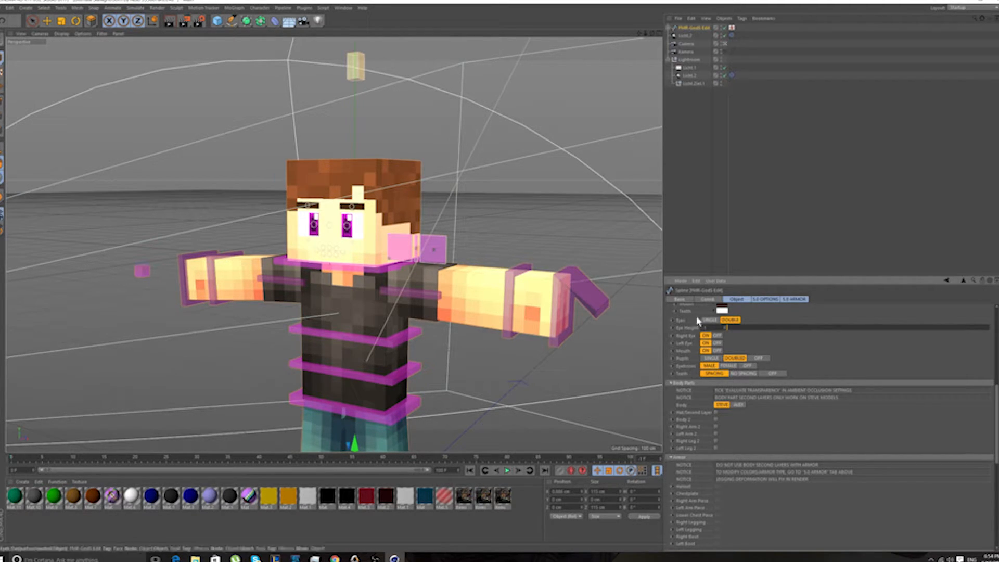
left_click(717, 335)
left_click(716, 343)
left_click(717, 350)
left_click(759, 358)
left_click(748, 366)
left_click(772, 373)
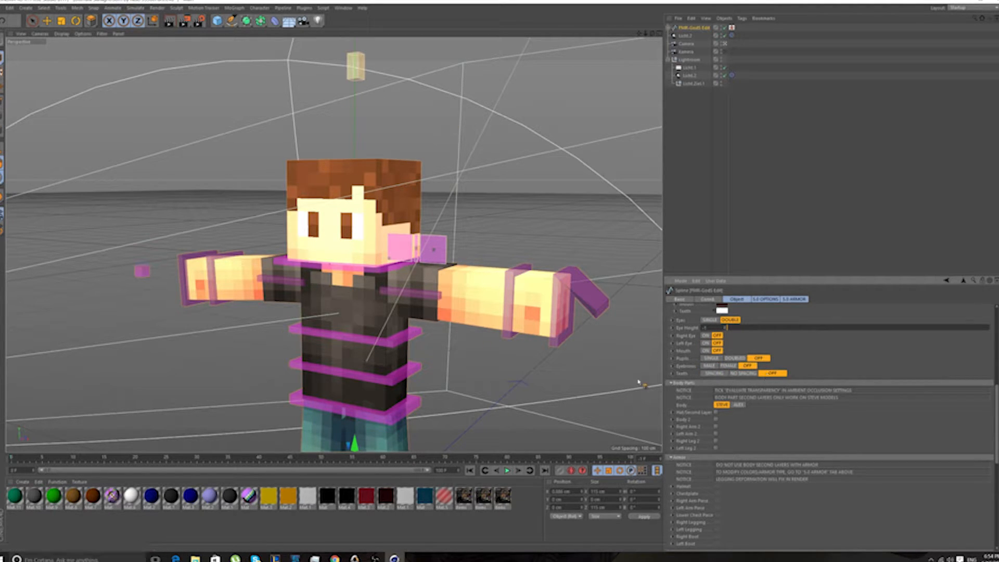
scroll(359, 208, "up", 8)
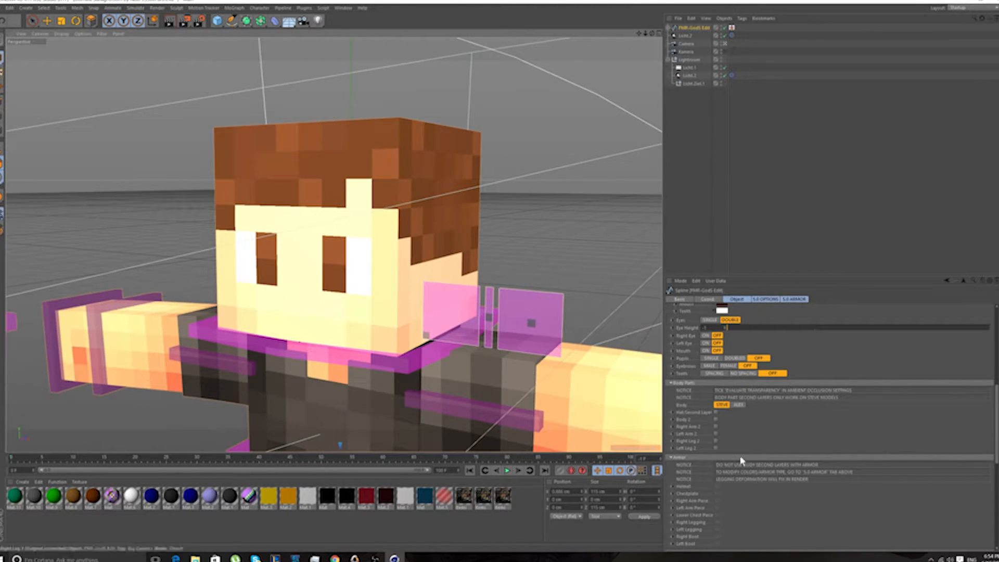
left_click(716, 412)
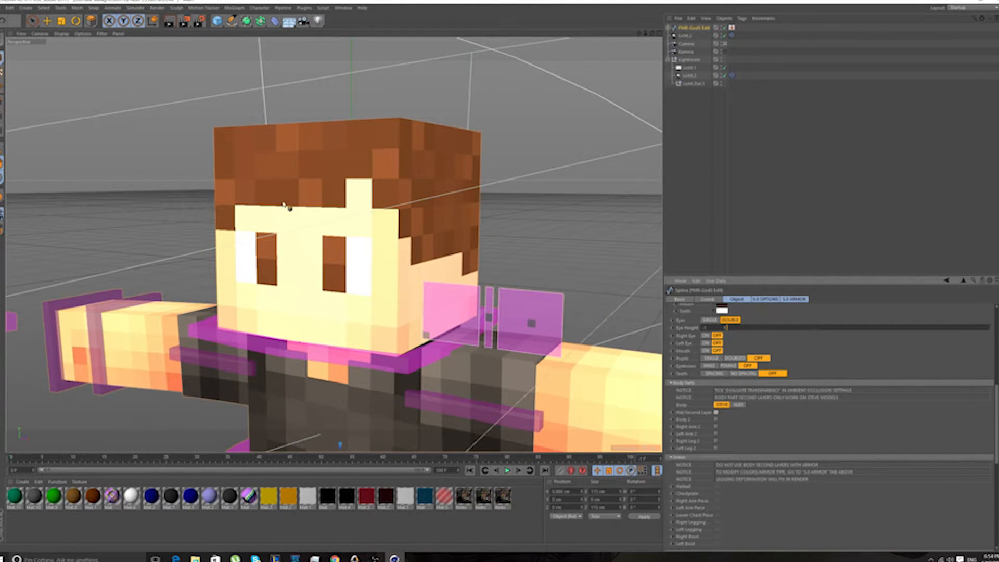
Select the four mesh pieces that make up the head with Live Selection and switch to polygon mode
scroll(284, 206, "down", 2)
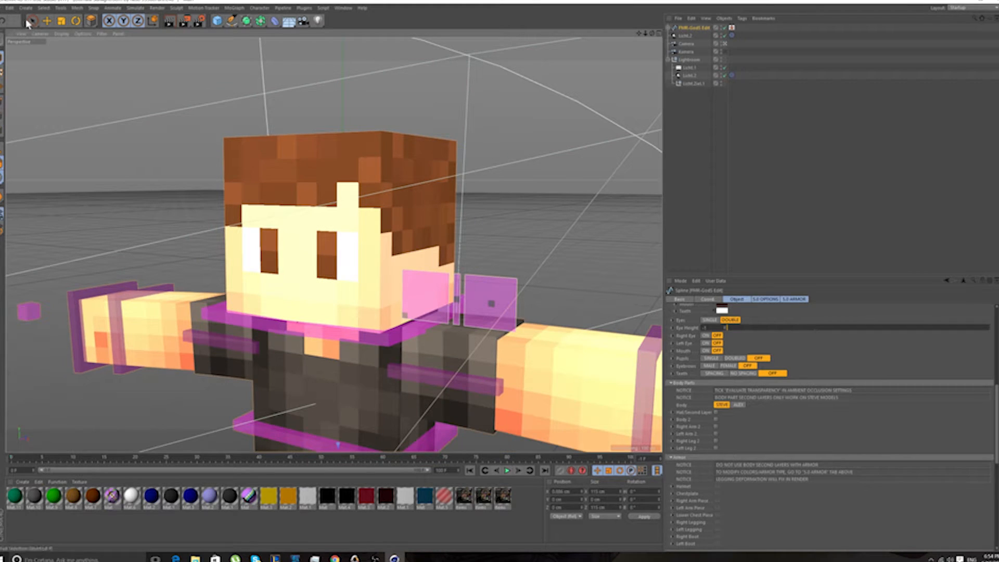
left_click(31, 21)
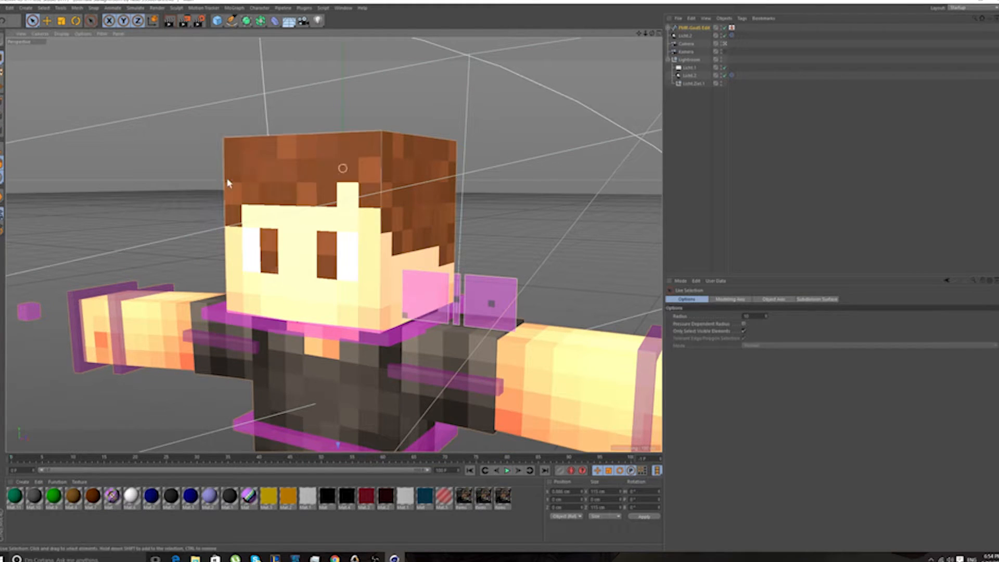
left_click(256, 174)
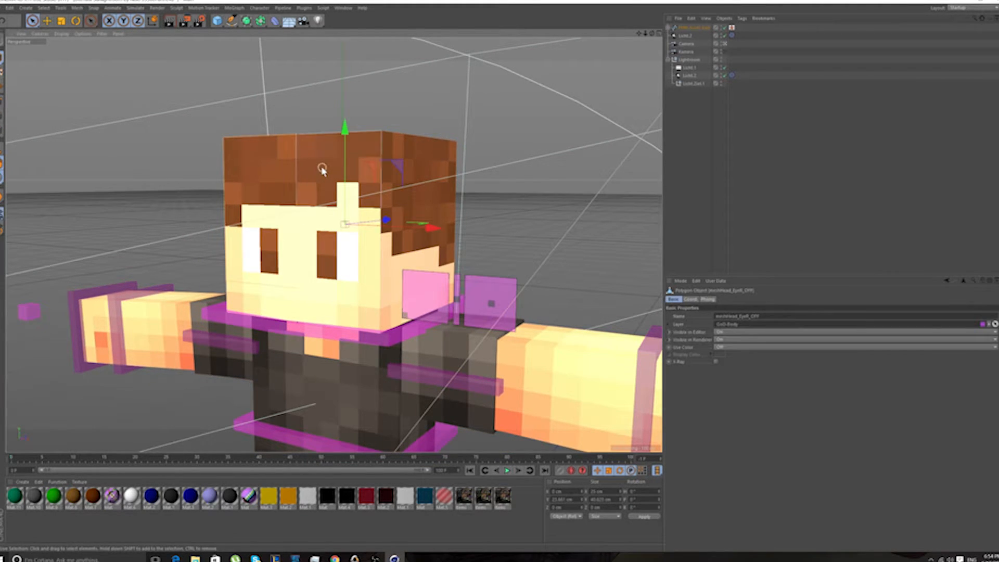
left_click(311, 311, "shift")
left_click(409, 162, "shift")
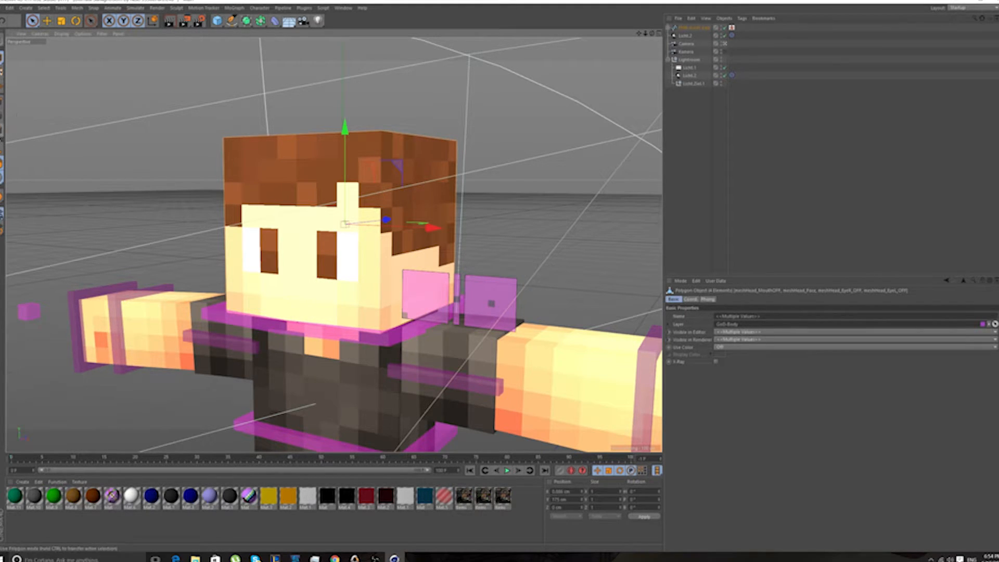
left_click(2, 130)
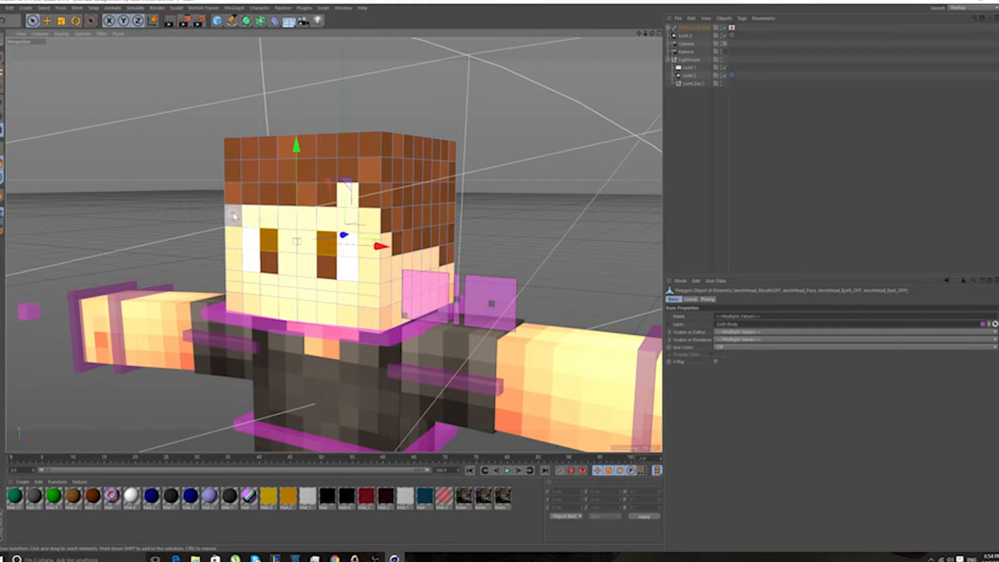
Select all brown hair polygons on the front, top and sides of the head, leaving out the skin
mouse_move(233, 215)
left_mouse_down()
mouse_move(254, 162)
mouse_move(272, 151)
mouse_move(305, 188)
mouse_move(319, 160)
mouse_move(359, 166)
mouse_move(443, 149)
mouse_move(456, 165)
left_mouse_up()
mouse_move(416, 179)
left_mouse_down()
mouse_move(383, 196)
mouse_move(449, 193)
mouse_move(392, 221)
mouse_move(437, 214)
mouse_move(425, 237)
mouse_move(447, 250)
left_mouse_up()
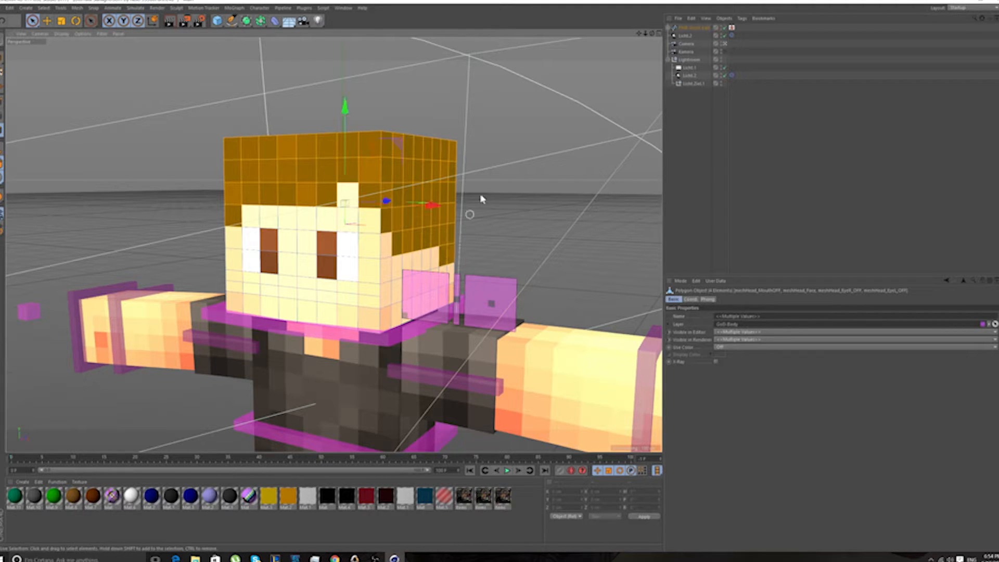
left_click_drag(653, 35, 448, 111)
mouse_move(328, 102)
left_mouse_down()
mouse_move(225, 96)
mouse_move(251, 111)
mouse_move(247, 123)
mouse_move(340, 122)
mouse_move(284, 85)
left_mouse_up()
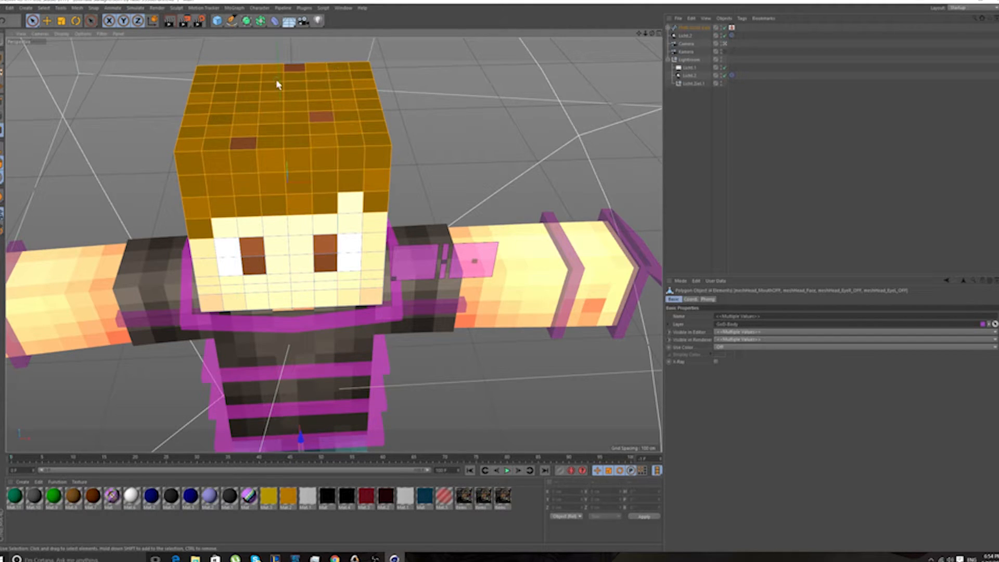
left_click_drag(233, 141, 235, 141)
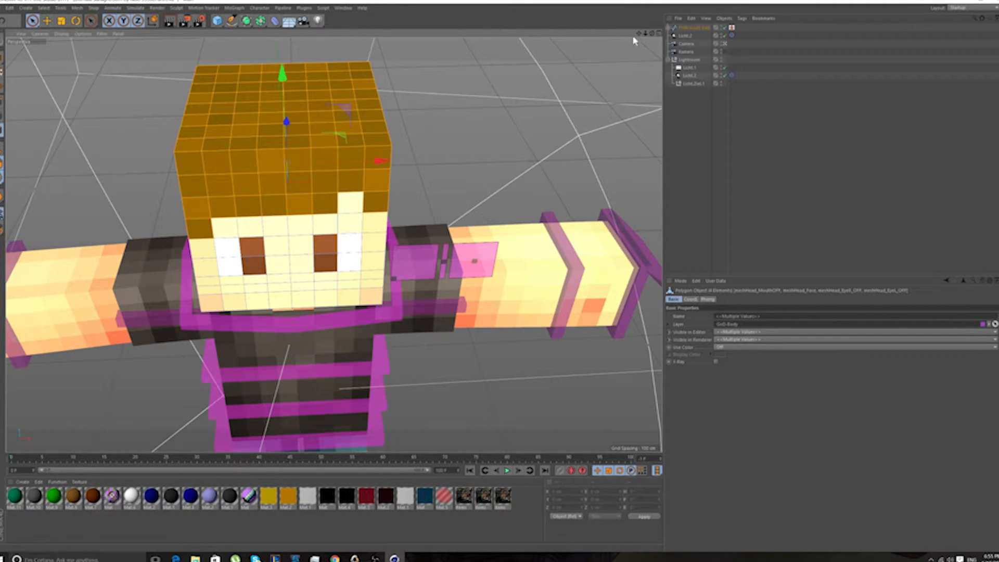
left_click_drag(654, 35, 417, 98)
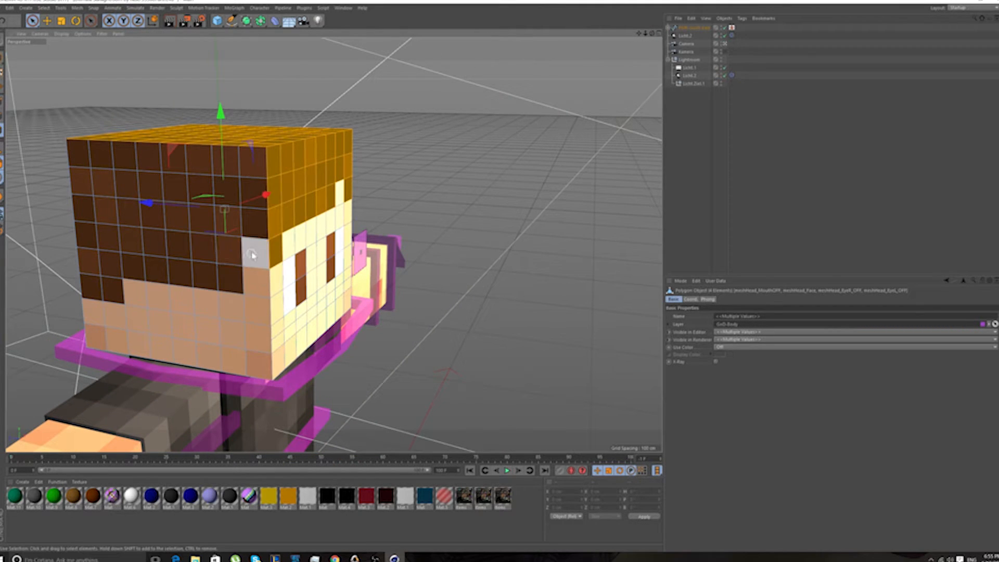
mouse_move(236, 266)
left_mouse_down()
mouse_move(252, 191)
mouse_move(62, 156)
mouse_move(234, 186)
left_mouse_up()
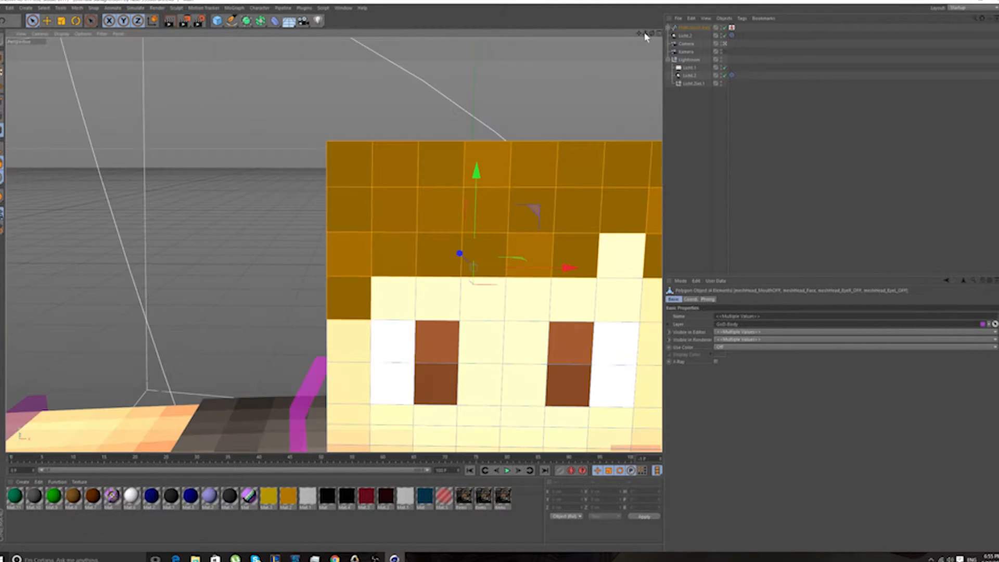
left_click_drag(645, 35, 591, 20)
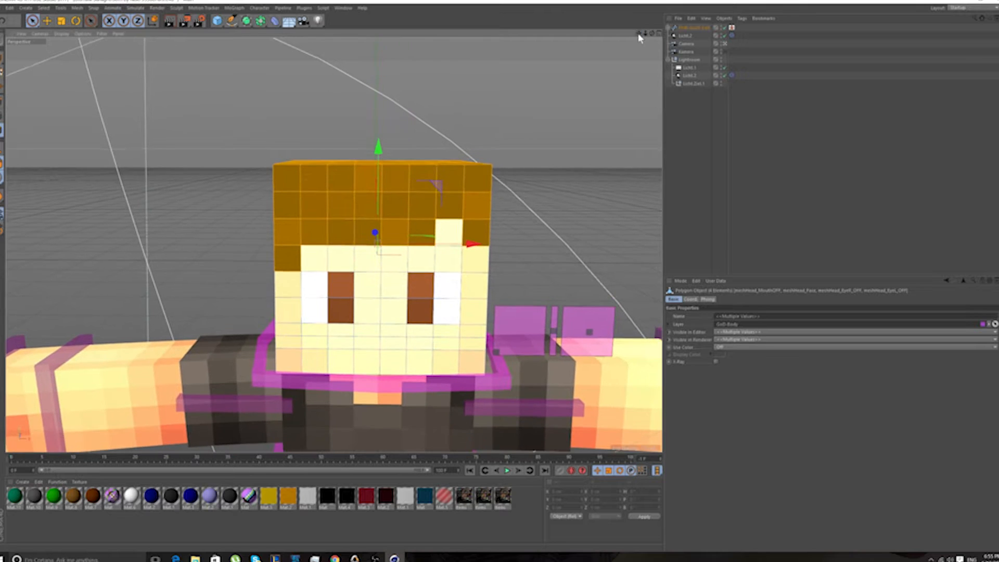
Try to extrude the selected hair polygons with a 5 cm offset, and undo the extrusion
key("d")
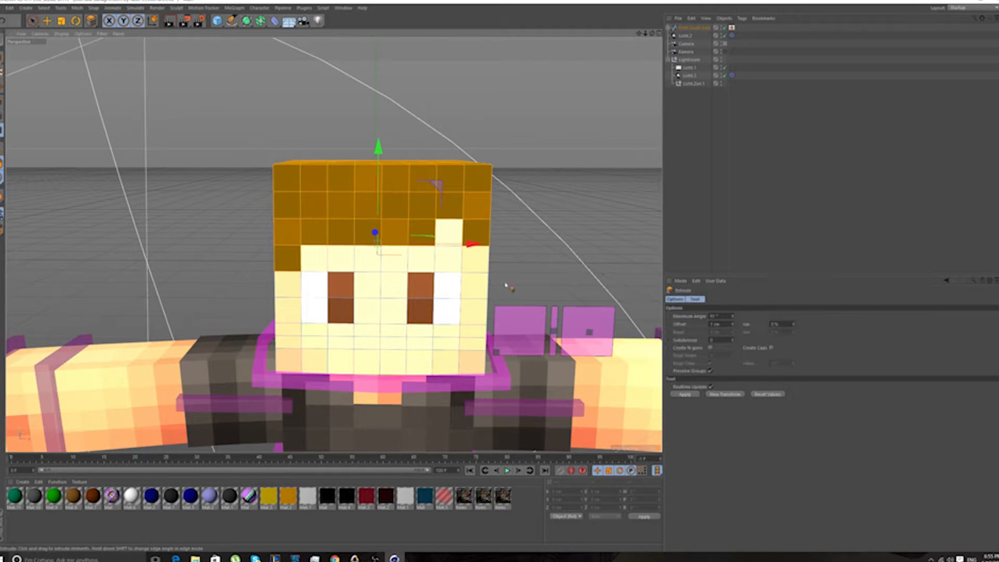
double_click(719, 324)
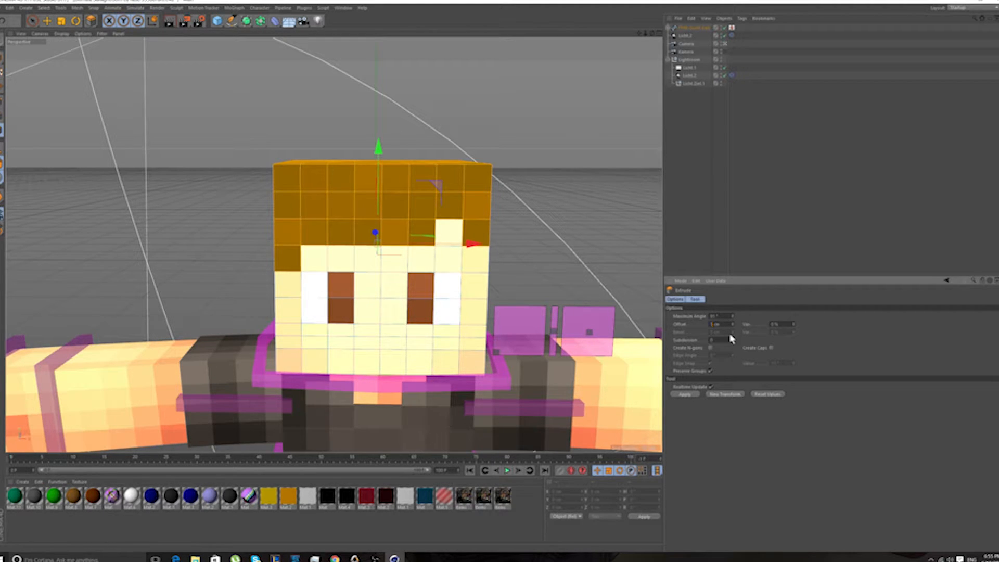
left_click(677, 395)
left_click_drag(652, 34, 655, 76)
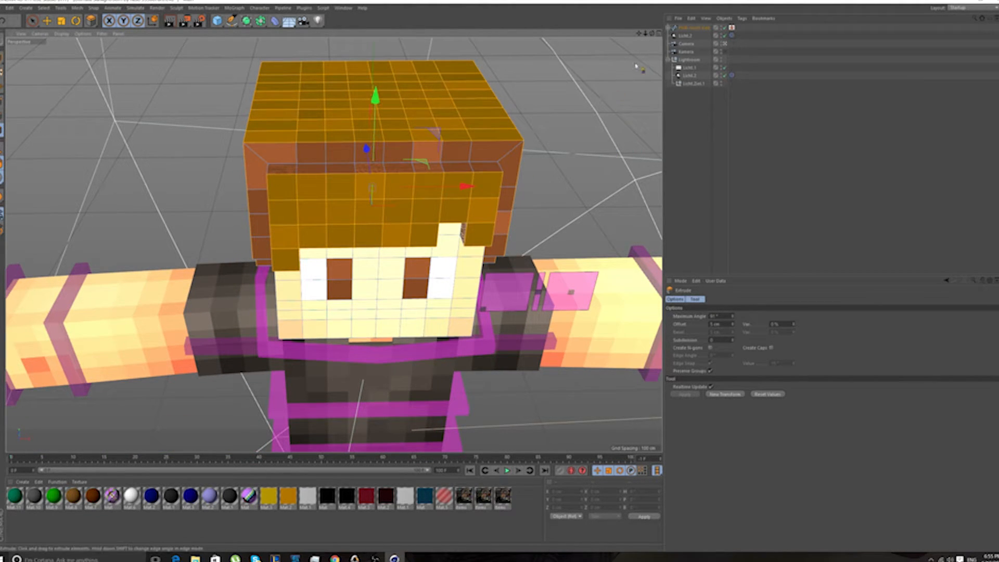
mouse_move(652, 34)
left_mouse_down()
mouse_move(613, 25)
mouse_move(614, 6)
mouse_move(710, 6)
mouse_move(671, 8)
mouse_move(641, 27)
mouse_move(651, 35)
mouse_move(676, 17)
mouse_move(664, 19)
left_mouse_up()
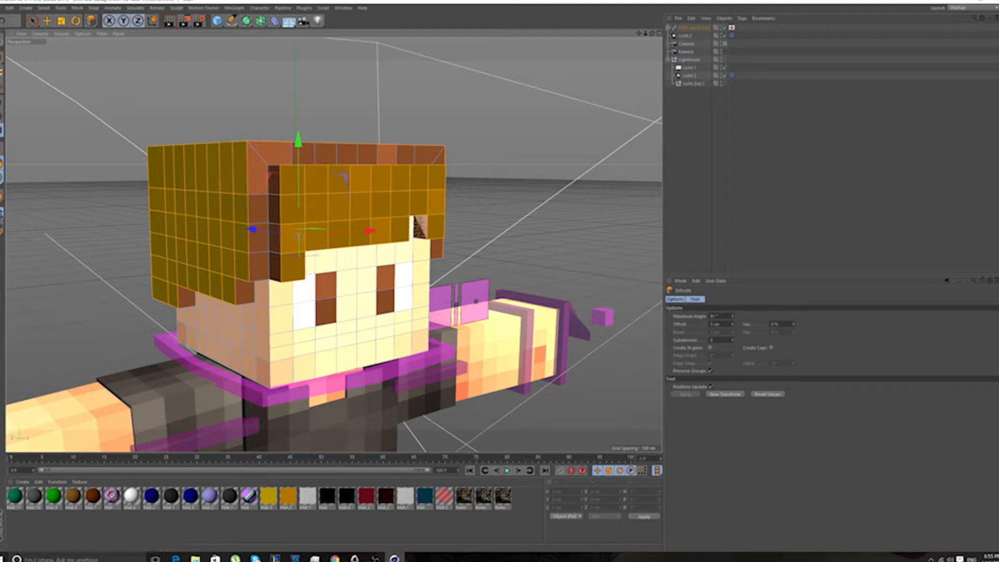
key("ctrl+z")
Extrude the selected hair polygons with a 2 cm offset
left_click(712, 323)
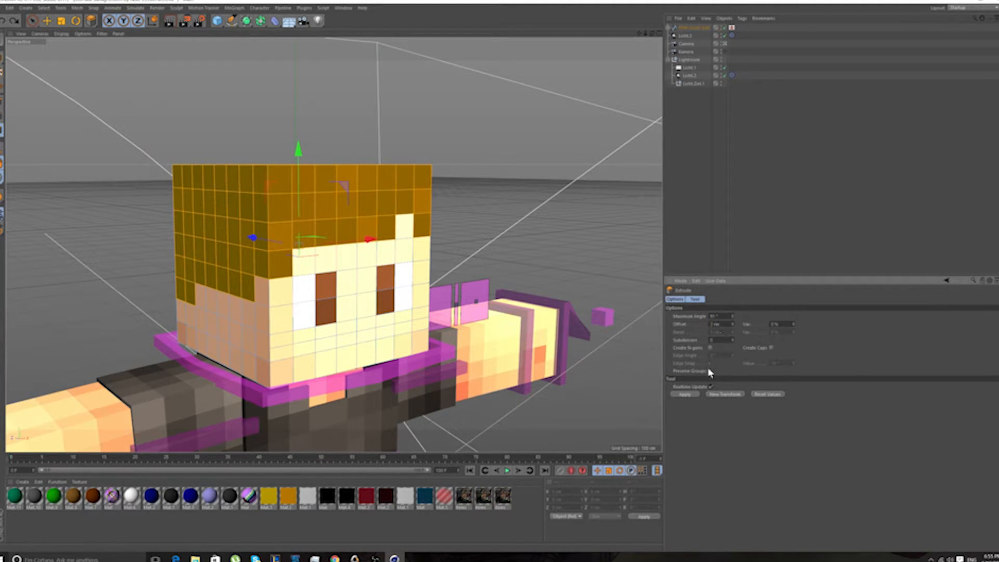
left_click(694, 394)
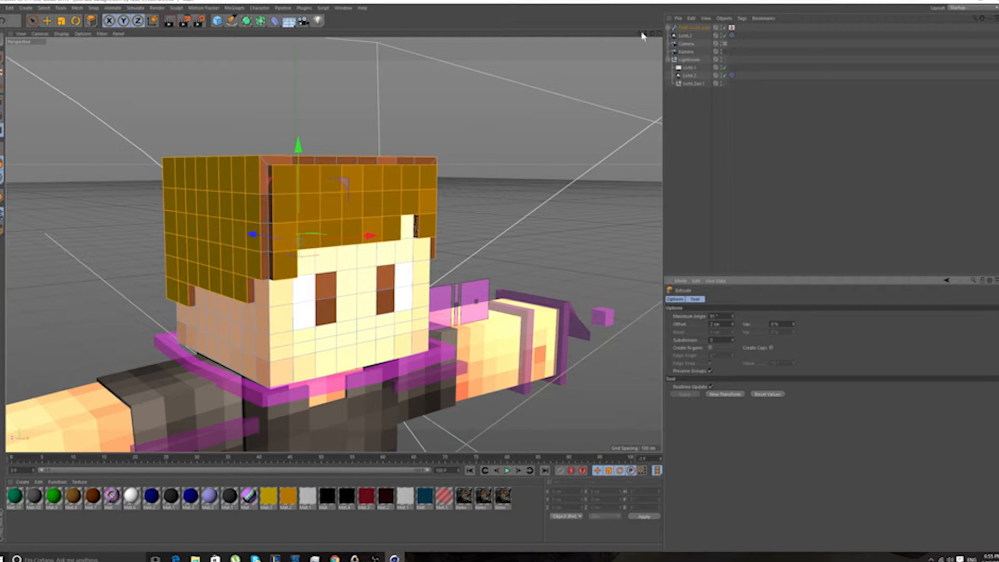
mouse_move(651, 34)
left_mouse_down()
mouse_move(627, 62)
mouse_move(645, 36)
left_mouse_up()
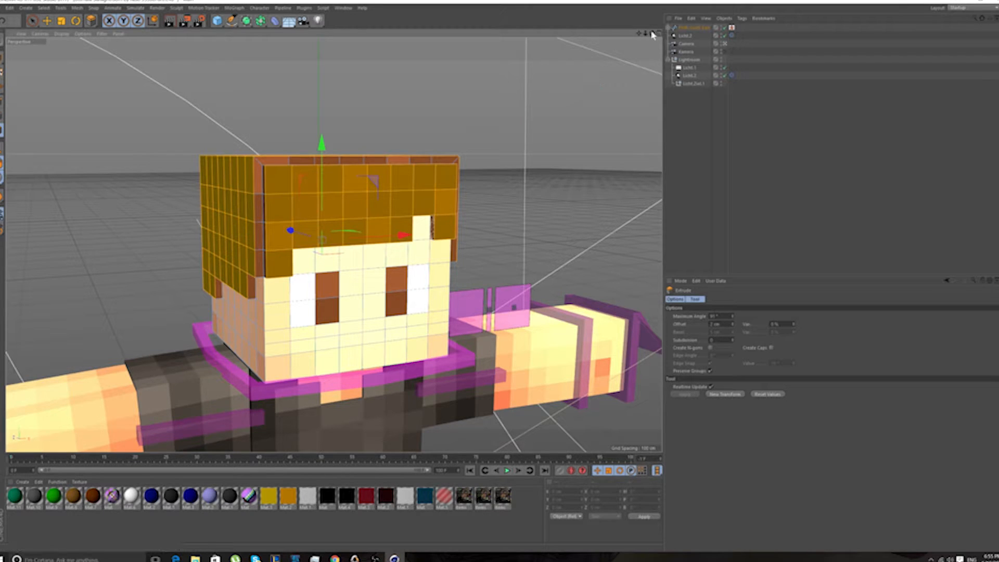
left_click_drag(652, 35, 653, 39)
Select the narrow strip of polygons framing the front of the hair along the top edge and down both sides
left_click(32, 21)
scroll(197, 249, "up", 2)
scroll(207, 261, "up", 1)
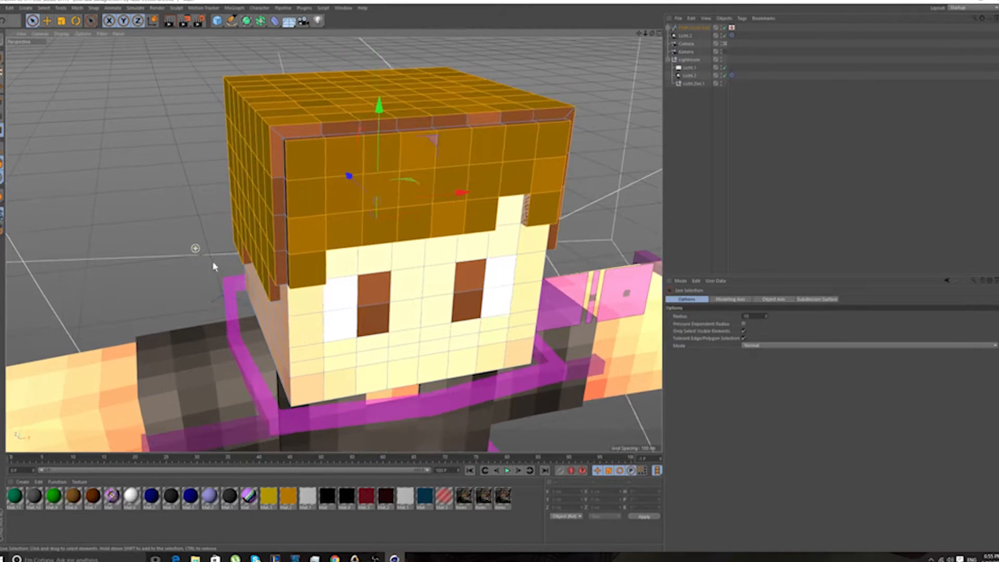
left_click_drag(281, 271, 279, 151)
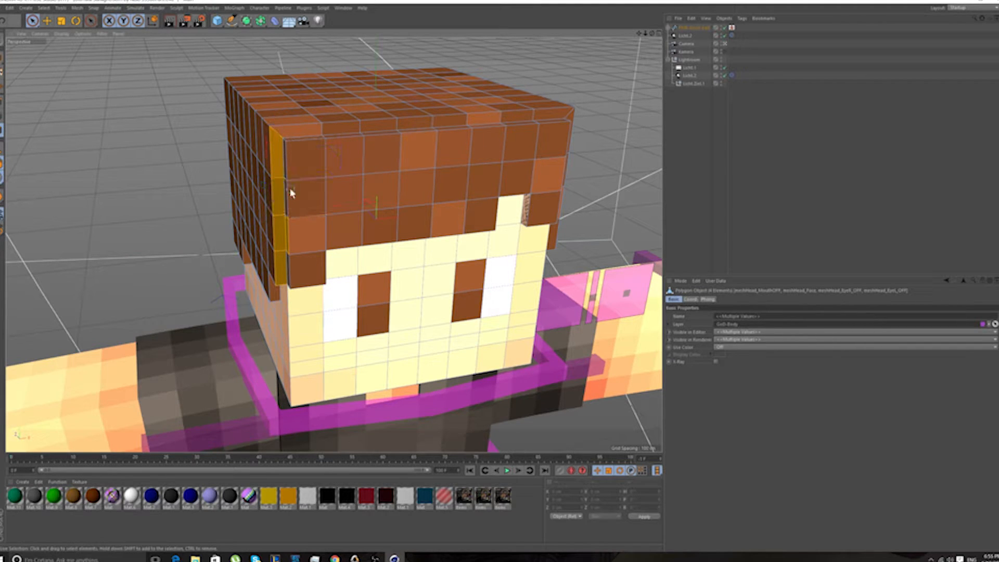
mouse_move(291, 229)
left_mouse_down("shift")
mouse_move(294, 130)
mouse_move(535, 118)
mouse_move(523, 106)
left_mouse_up("shift")
left_click_drag(651, 34, 584, 11)
left_click_drag(625, 139, 624, 216, "shift")
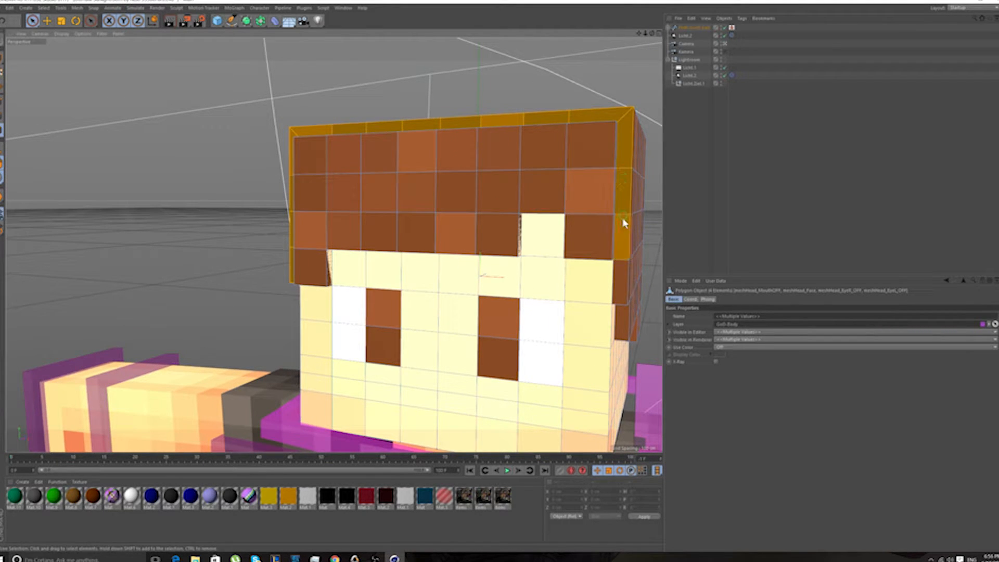
left_click_drag(619, 261, 620, 275, "shift")
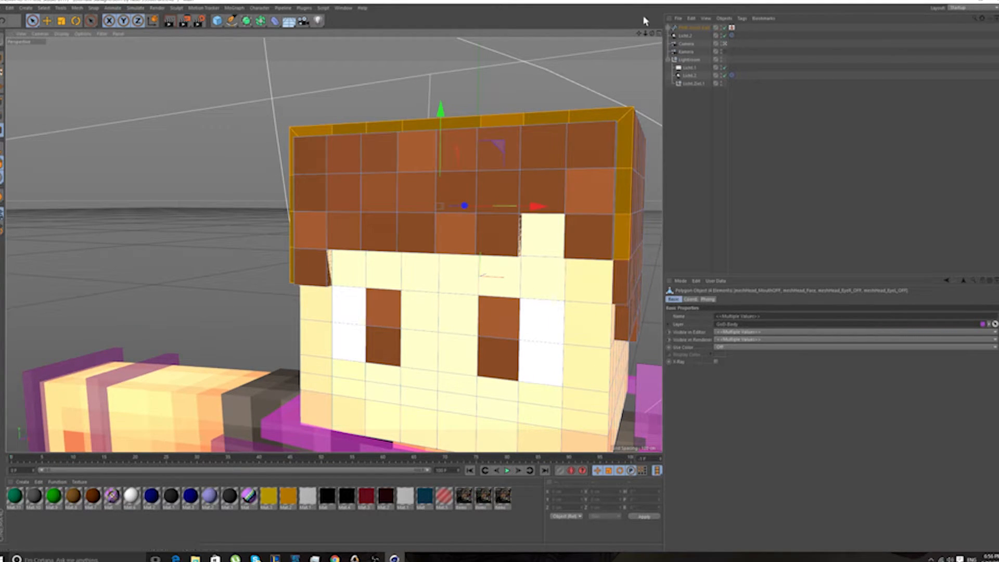
Extrude the selected strip around the front hair with a 2 cm offset
left_click_drag(652, 34, 725, 49)
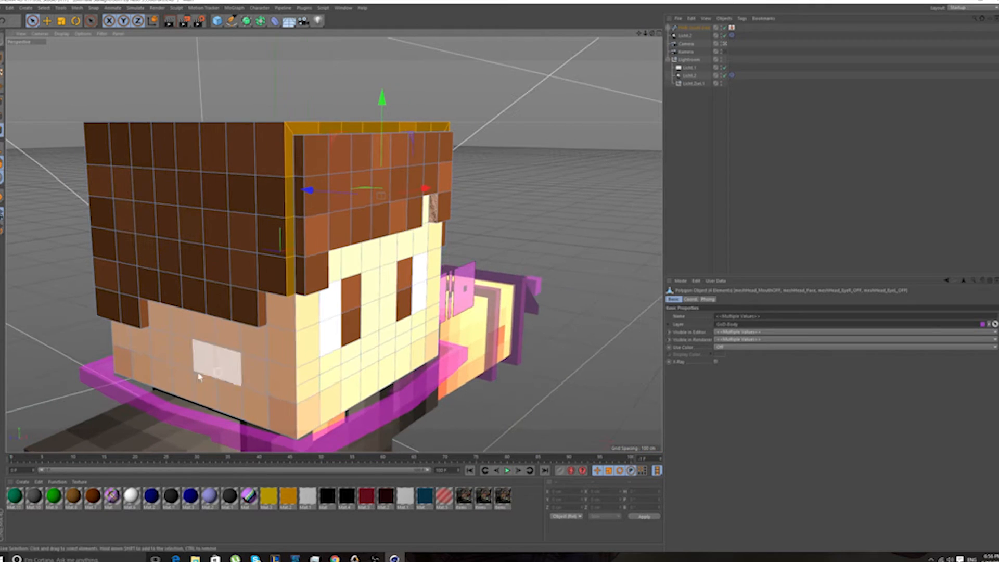
key("d")
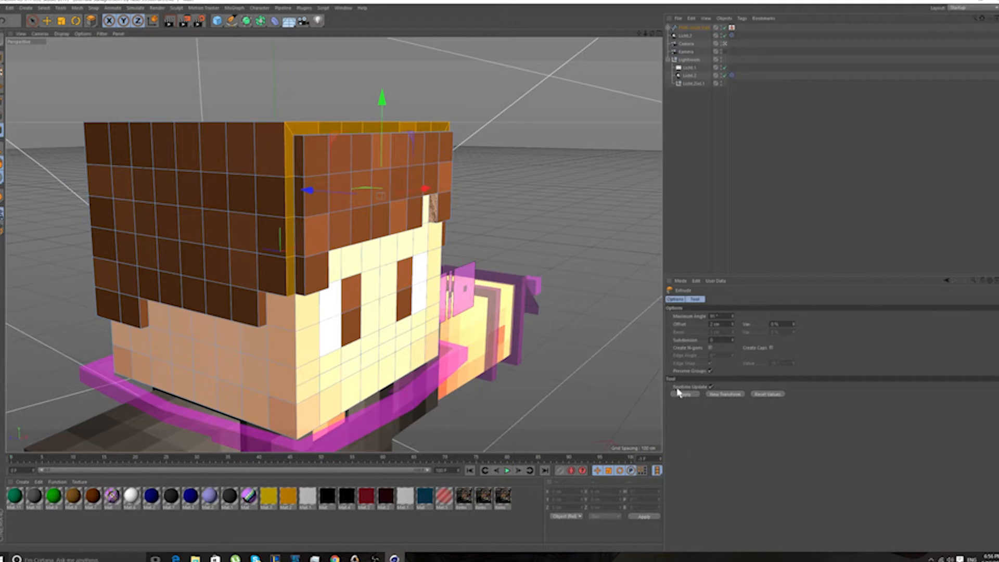
left_click(691, 396)
Inspect the raised hair from several angles, including the notch in the fringe and its lower edges
left_click_drag(652, 34, 554, 2)
left_click_drag(652, 33, 708, 28)
scroll(492, 179, "up", 5)
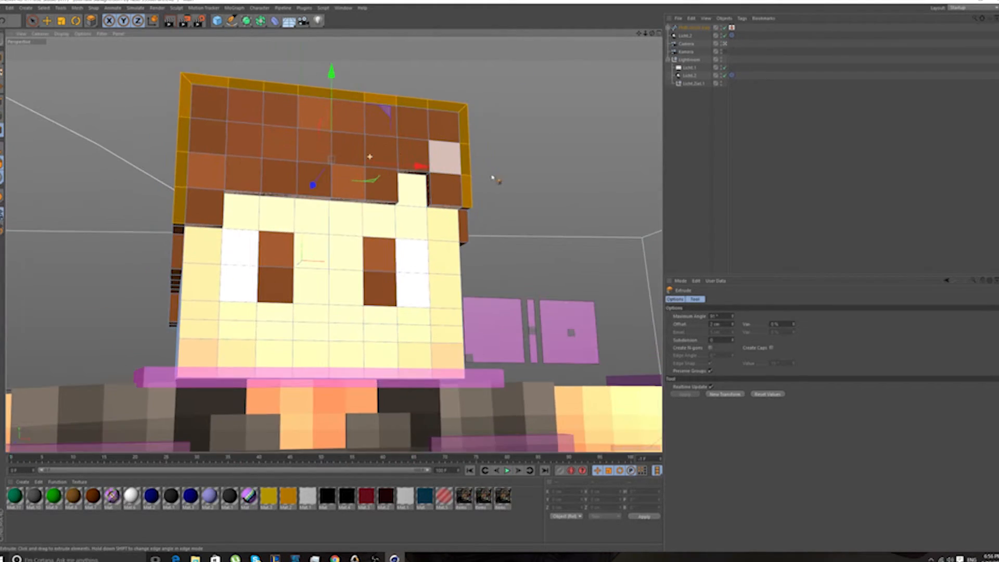
scroll(493, 178, "up", 5)
scroll(479, 187, "down", 5)
scroll(463, 198, "up", 5)
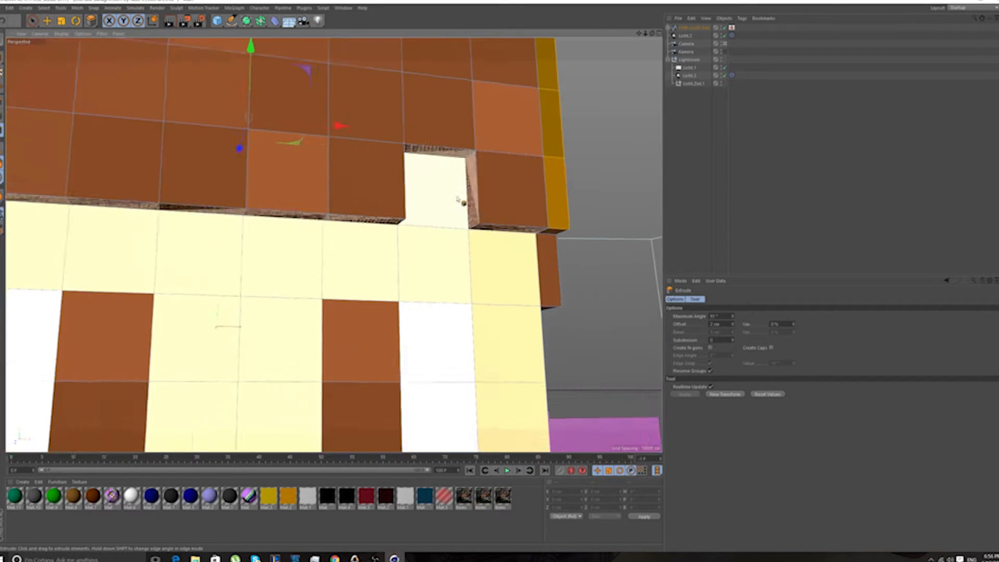
scroll(459, 200, "up", 4)
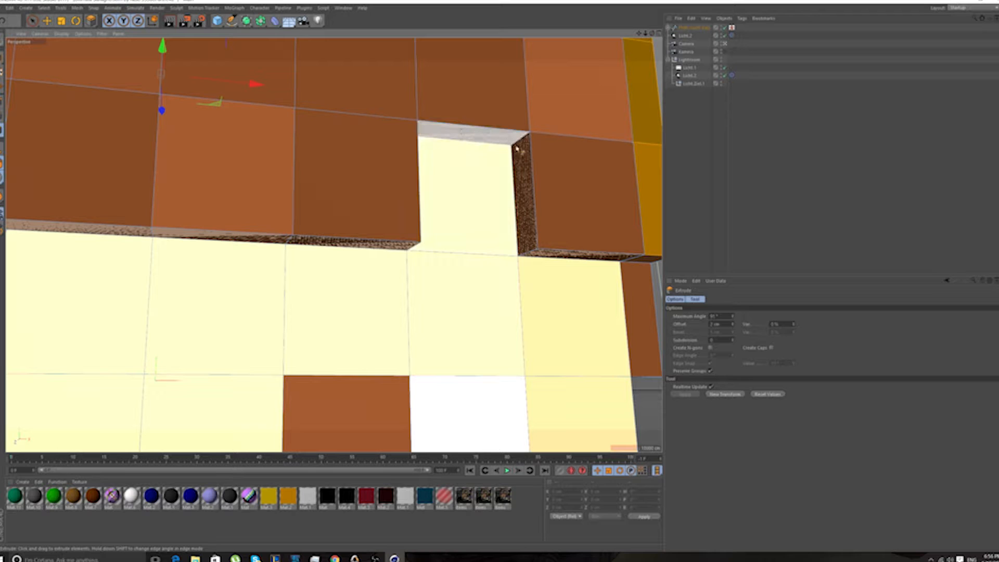
scroll(478, 156, "down", 6)
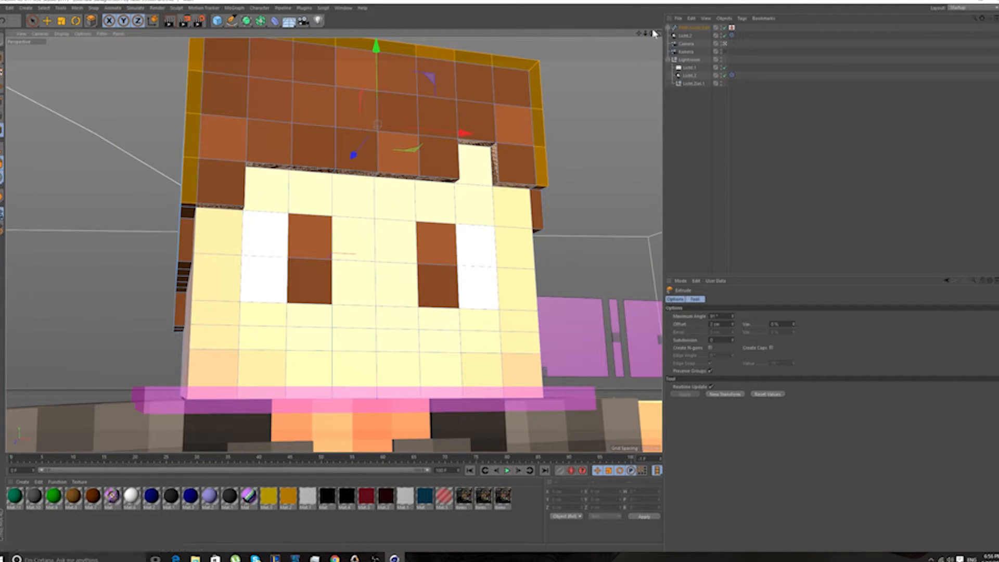
left_click_drag(654, 34, 610, 1)
scroll(338, 196, "down", 1)
scroll(338, 197, "up", 7)
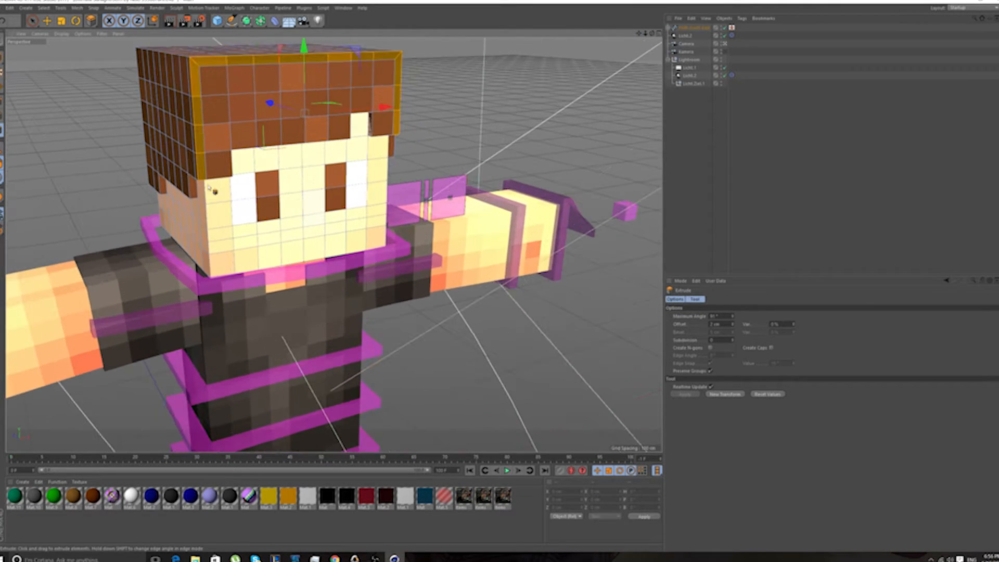
Return to model mode and view the whole character from the front
left_click(2, 57)
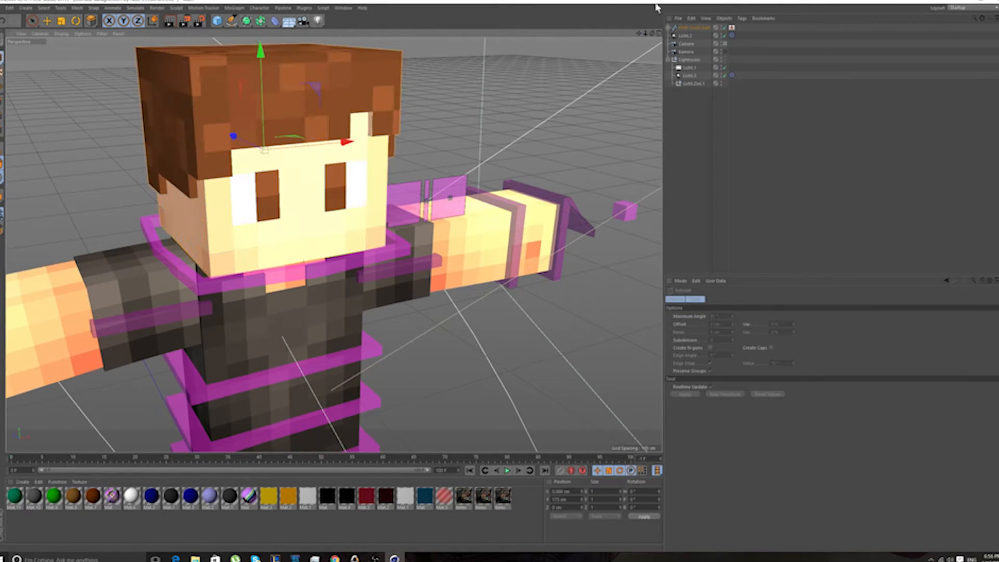
mouse_move(652, 34)
left_mouse_down()
mouse_move(603, 18)
mouse_move(640, 28)
left_mouse_up()
scroll(323, 160, "down", 5)
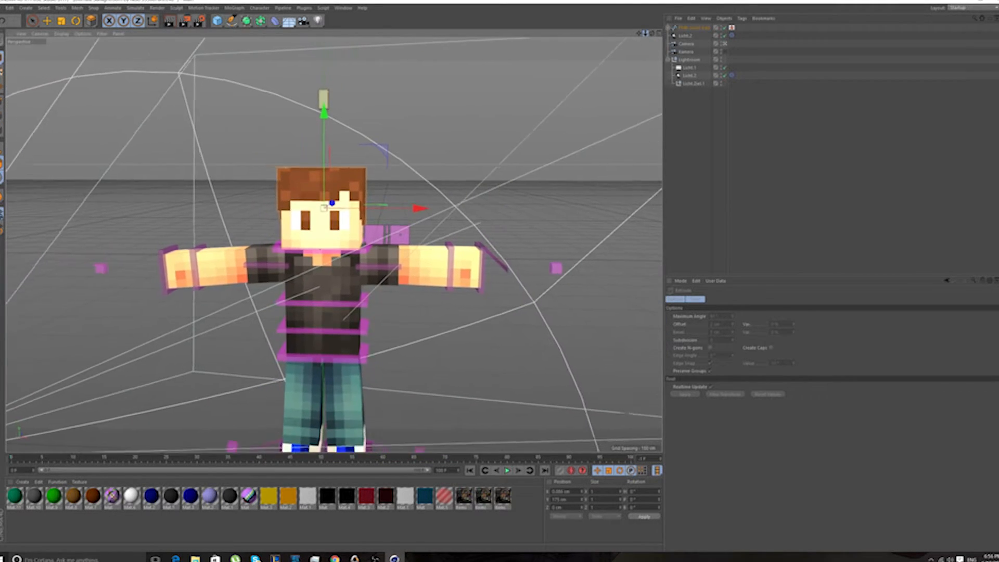
Turn on the right eye, left eye and mouth in the character rig's face options
left_click(675, 28)
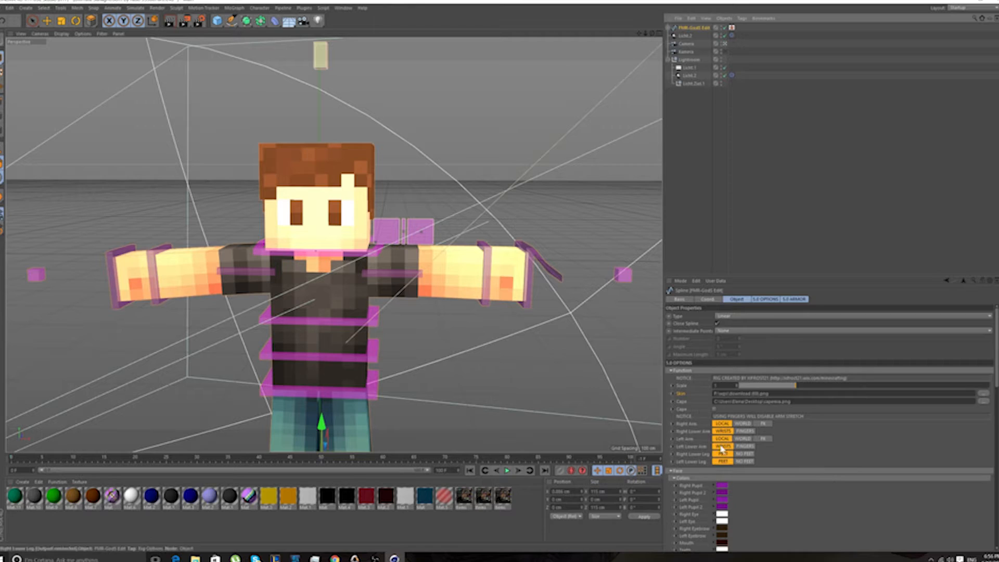
scroll(830, 452, "down", 4)
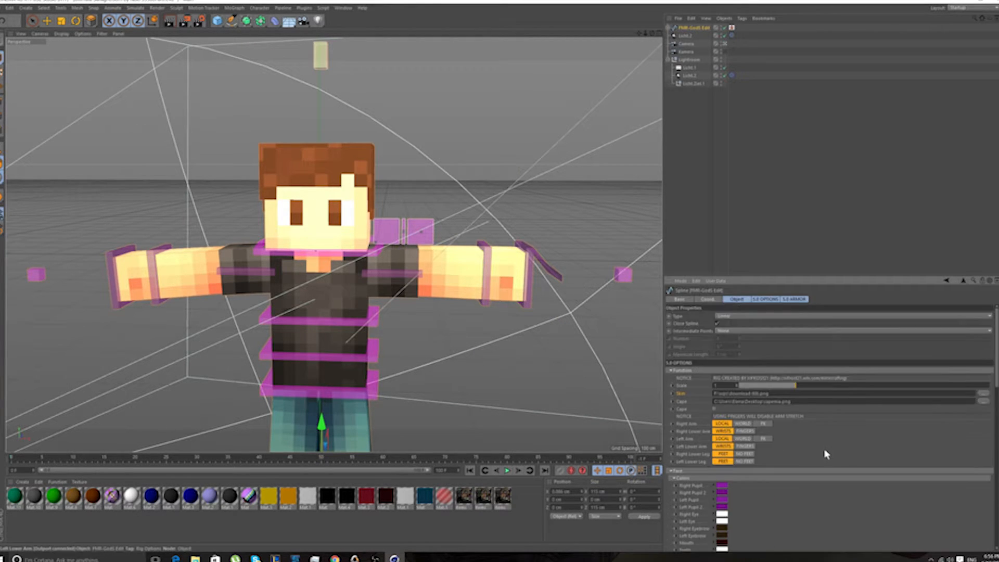
scroll(774, 412, "up", 2)
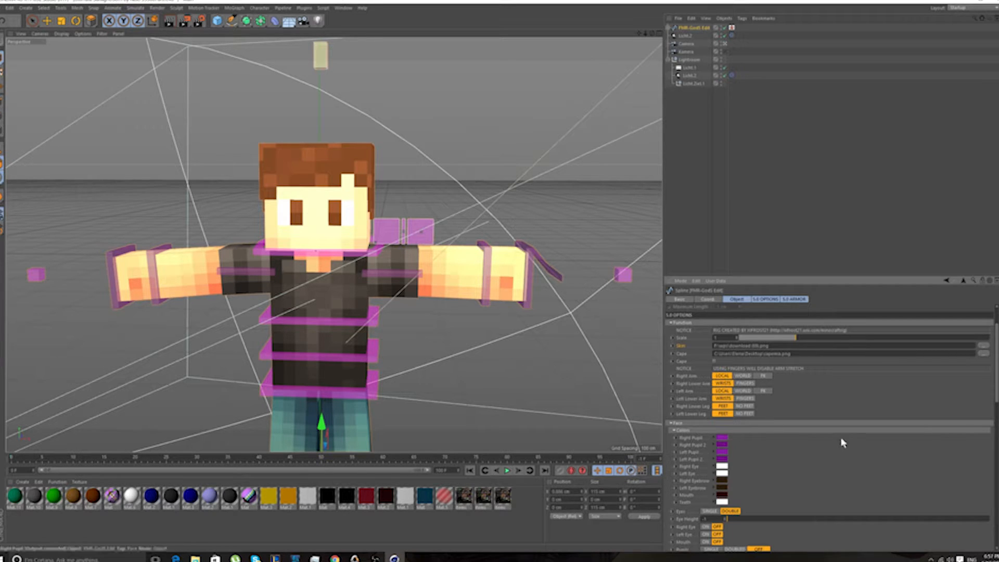
scroll(830, 433, "down", 2)
left_click(705, 479)
left_click(705, 486)
left_click(705, 493)
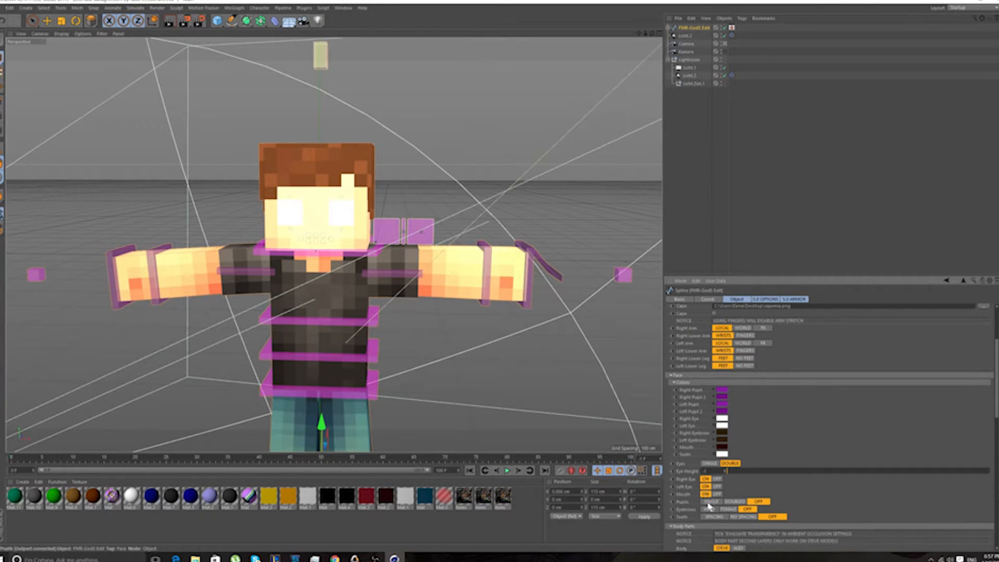
Set the rig's pupils to Doubled, its eyebrows to Male and its teeth to No Spacing
left_click(734, 501)
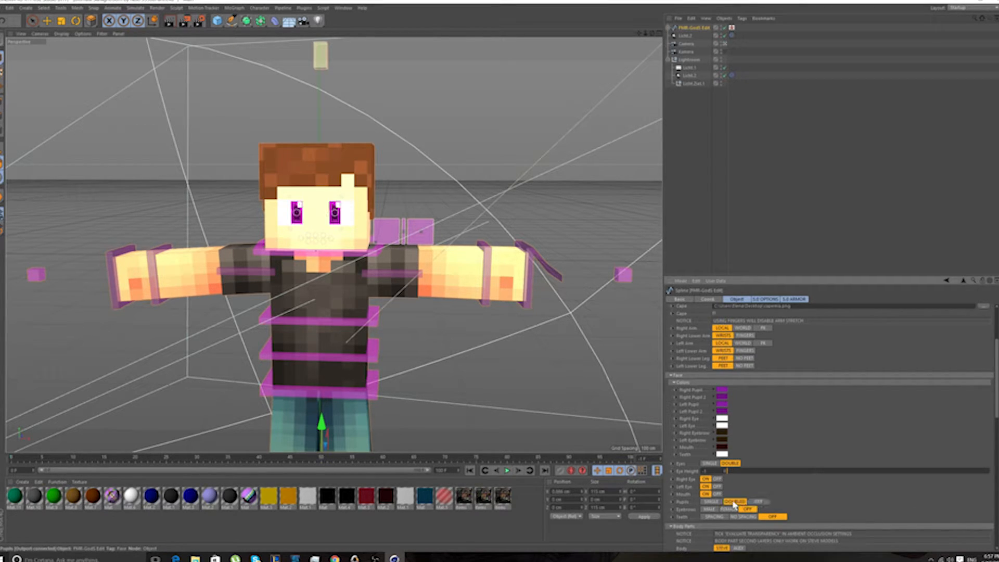
left_click(710, 501)
left_click(734, 501)
left_click(713, 509)
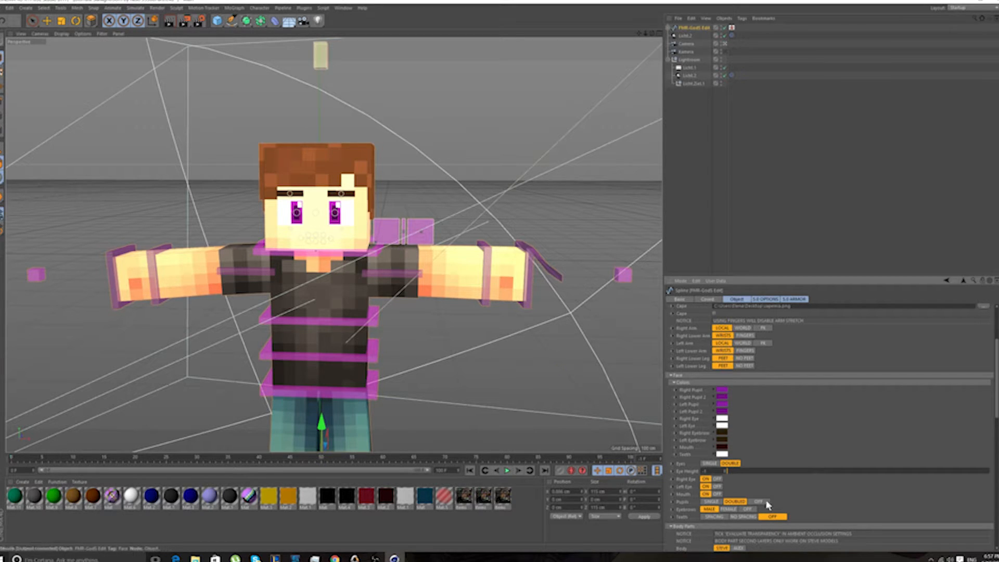
left_click(713, 517)
left_click(737, 517)
scroll(832, 463, "down", 5)
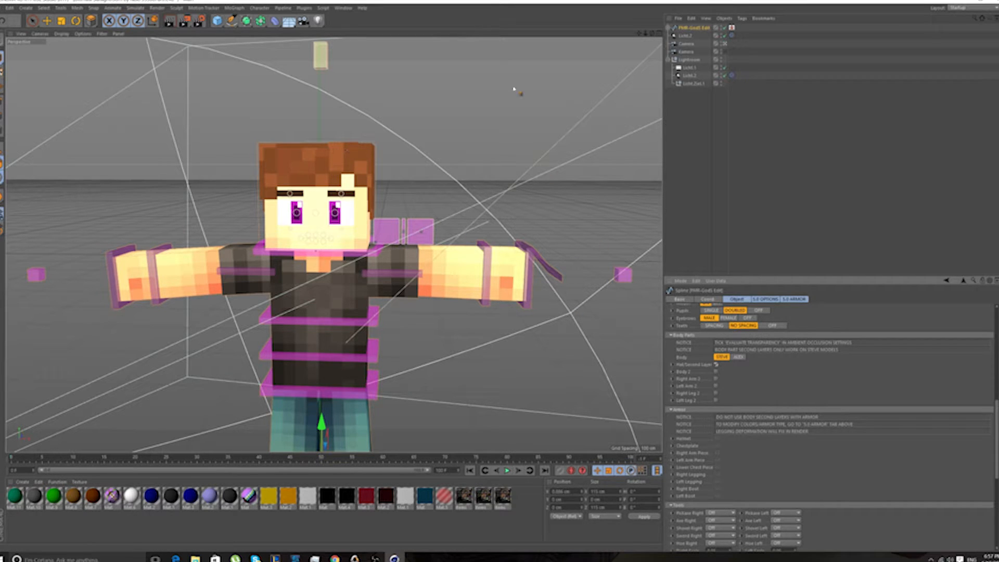
left_click_drag(652, 33, 470, 95)
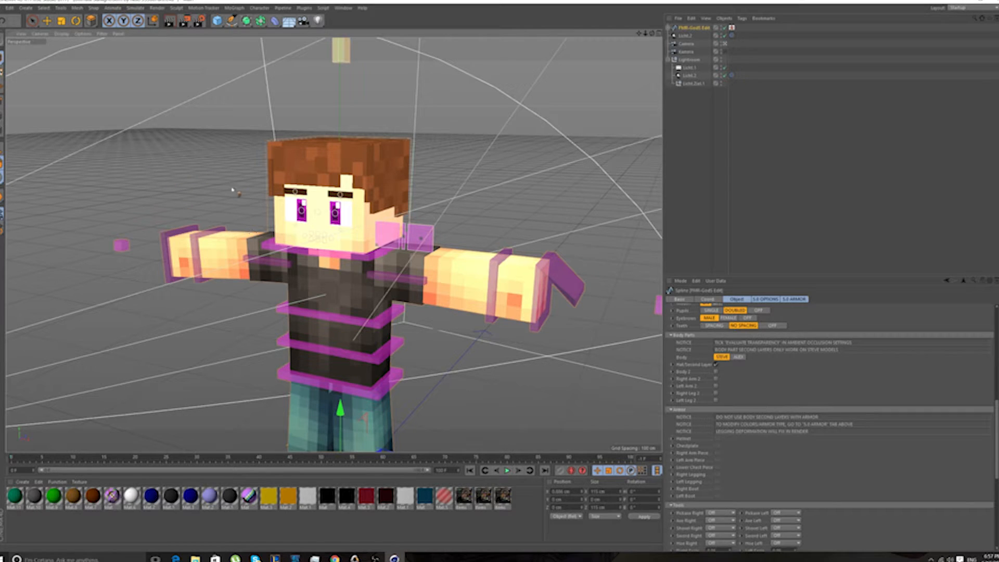
scroll(320, 122, "up", 5)
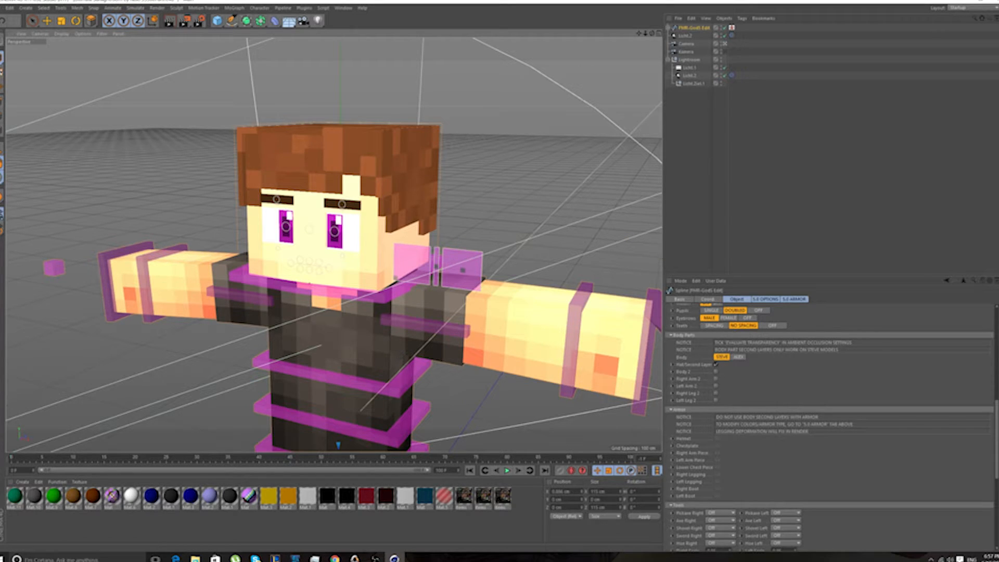
left_click(33, 20)
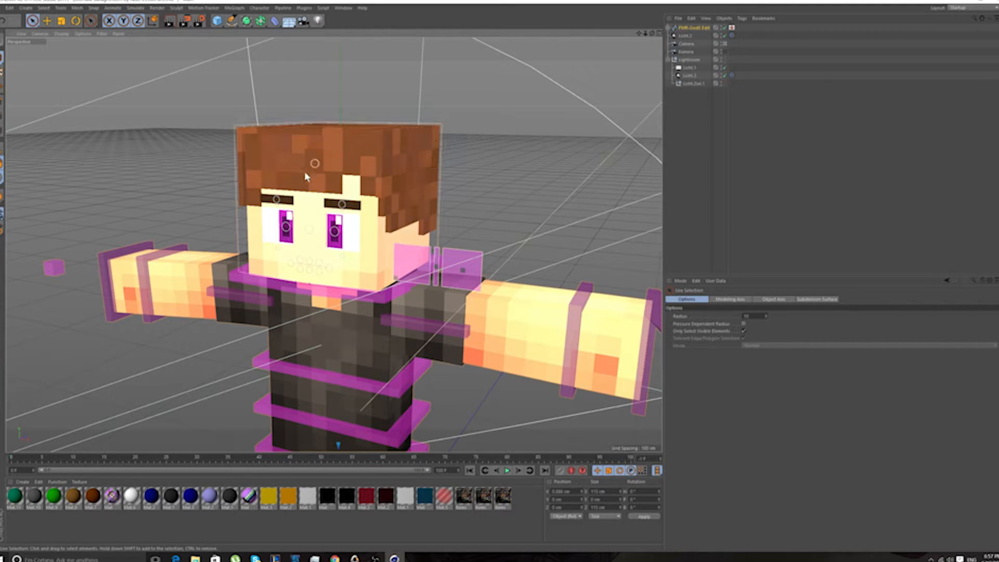
left_click(339, 163)
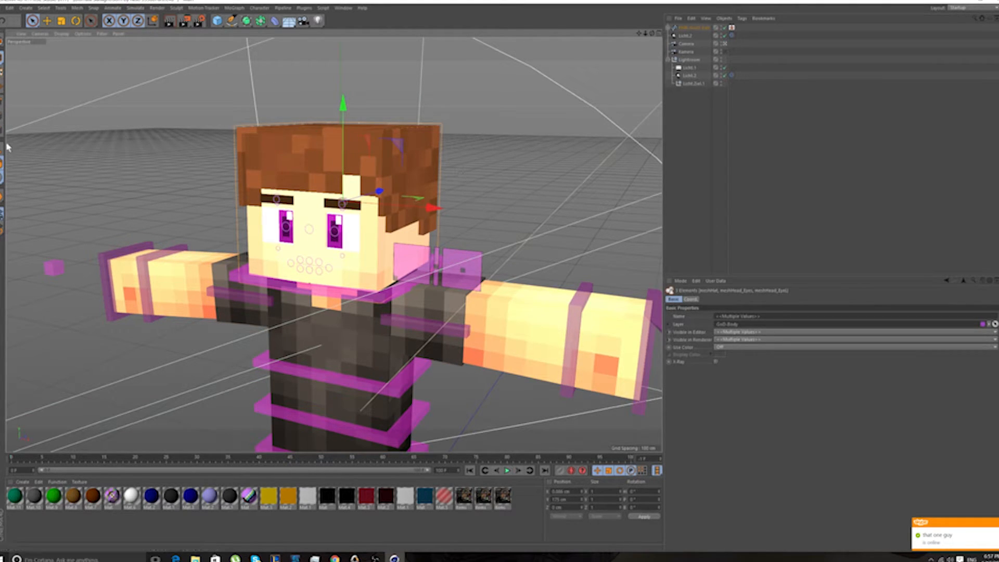
left_click(59, 21)
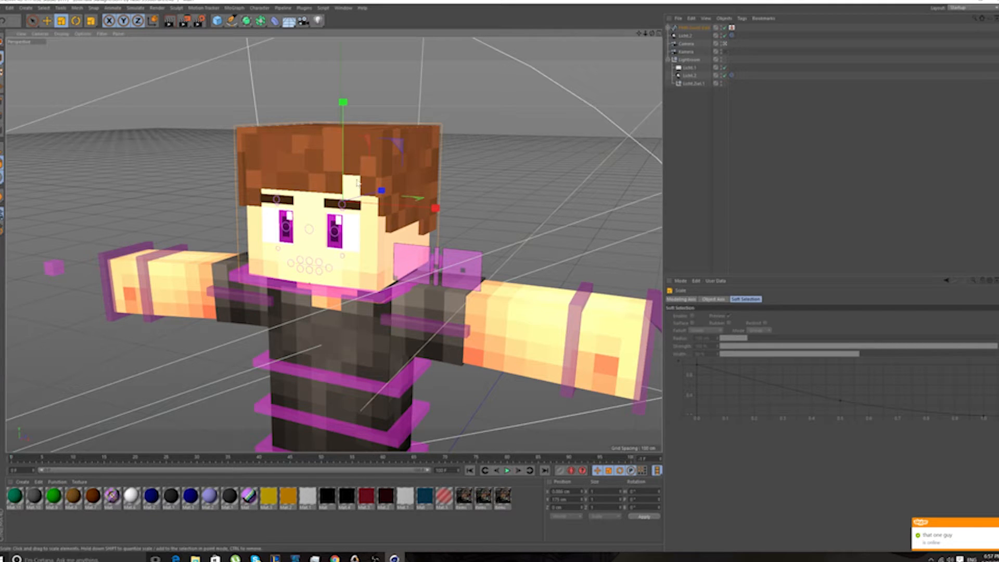
left_click_drag(363, 155, 467, 67)
key("ctrl+z")
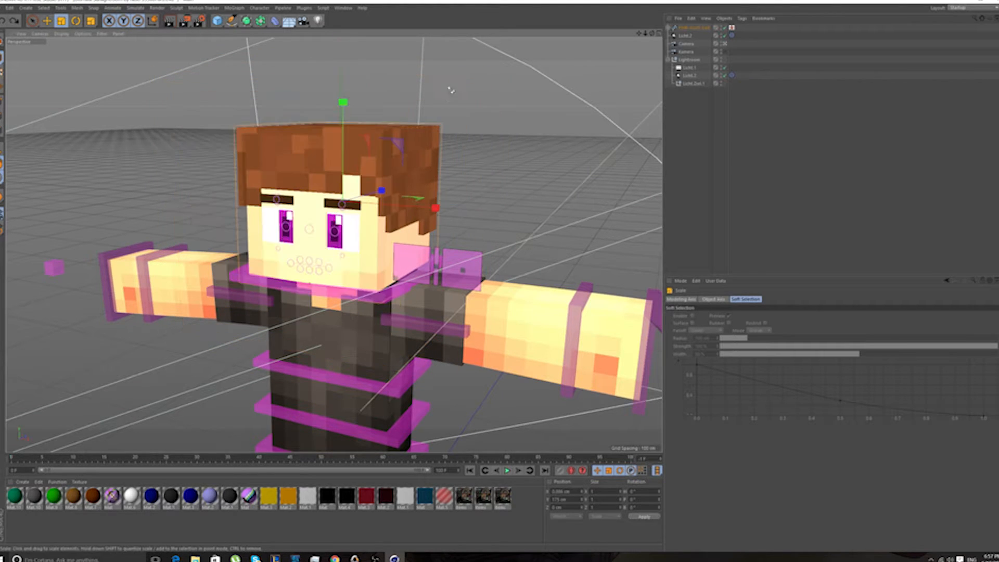
left_click(32, 21)
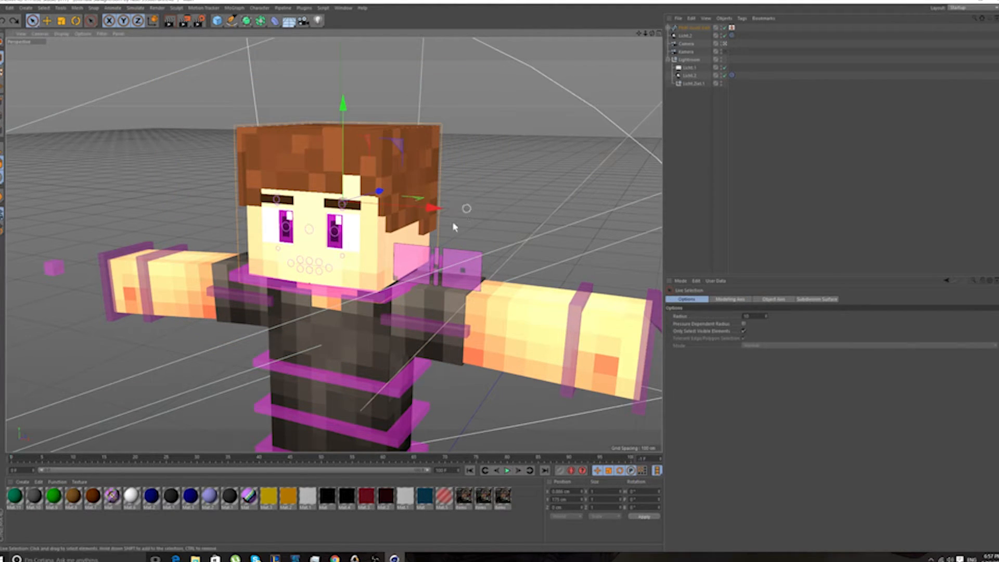
left_click(437, 239)
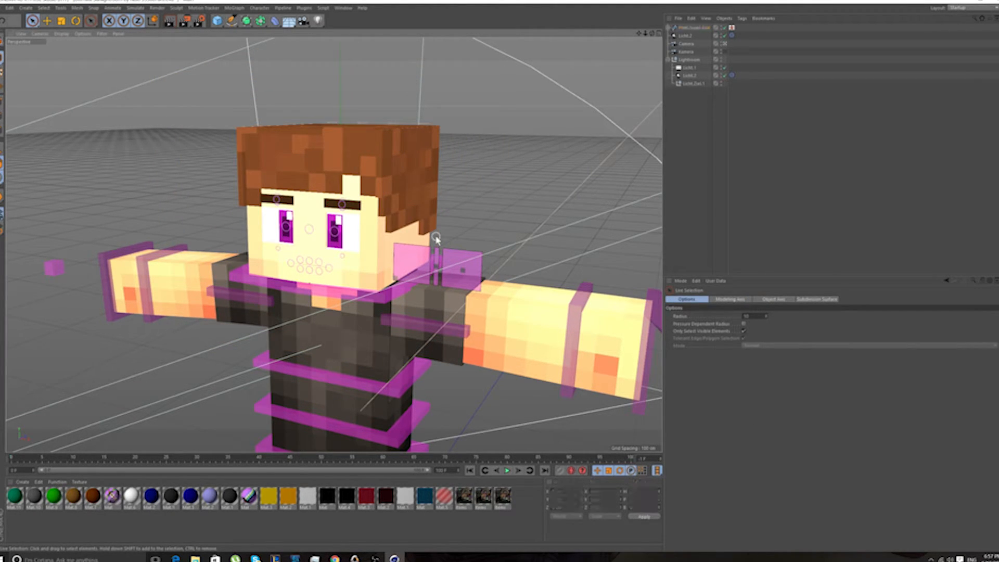
Select the hat mesh over the hair and scale it up uniformly to about 154 cm, well clear of the head
left_click(335, 166)
left_click_drag(342, 158, 653, 155)
key("t")
left_click_drag(645, 34, 633, 3)
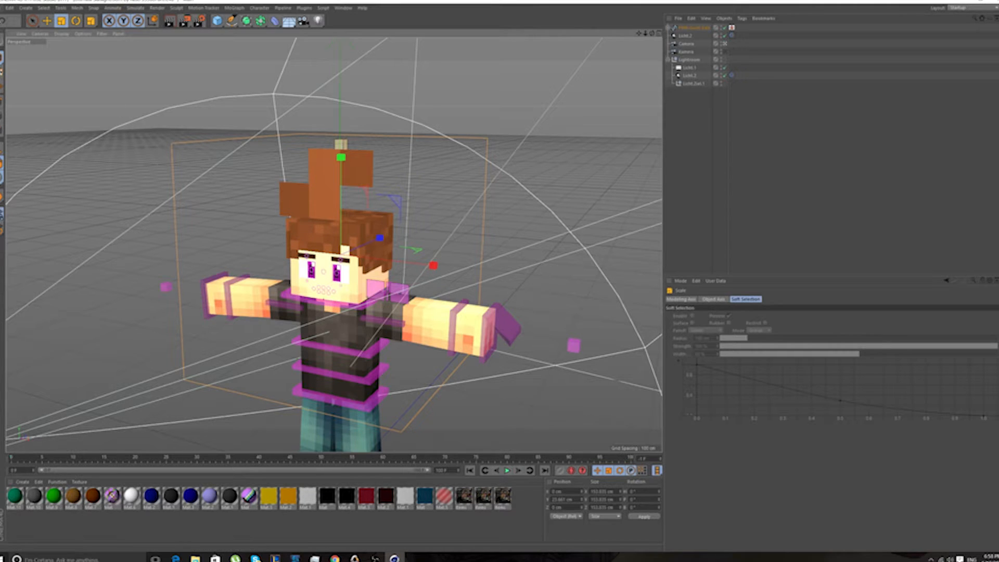
Select the staggered hair-tuft polygons on the front of the enlarged hat mesh and extrude them with a 2 cm offset
left_click(2, 130)
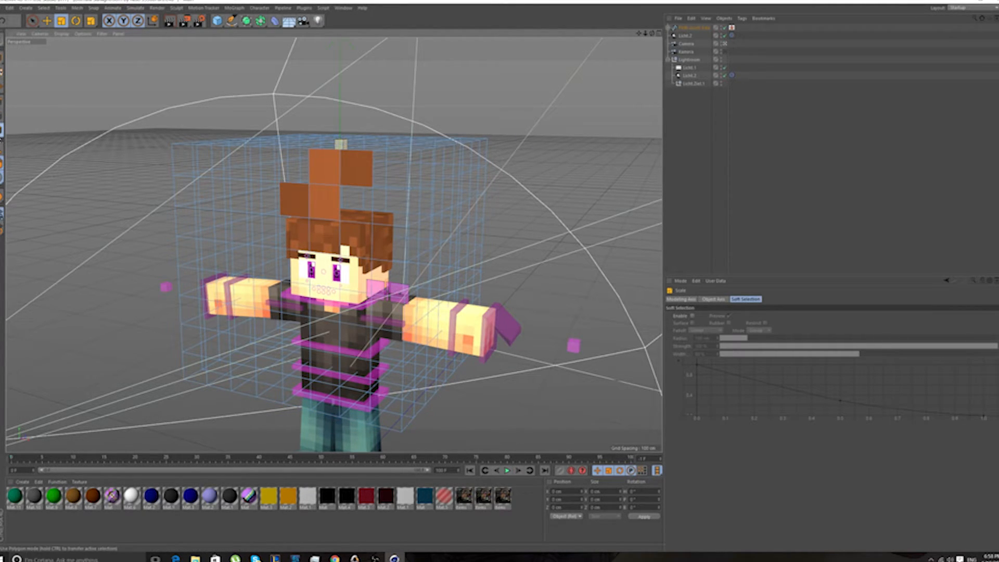
left_click(33, 20)
mouse_move(293, 200)
left_mouse_down()
mouse_move(356, 167)
mouse_move(308, 156)
left_mouse_up()
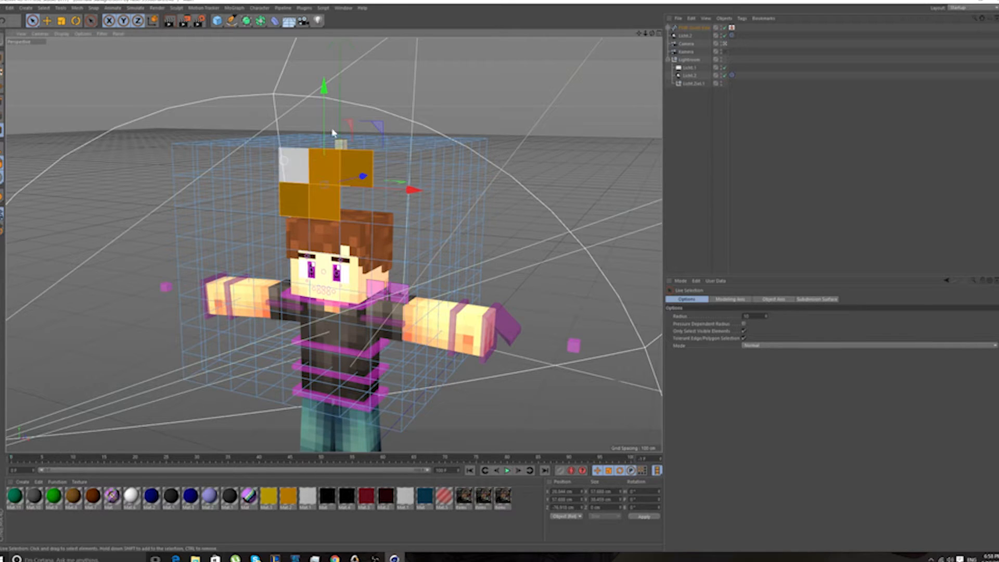
key("d")
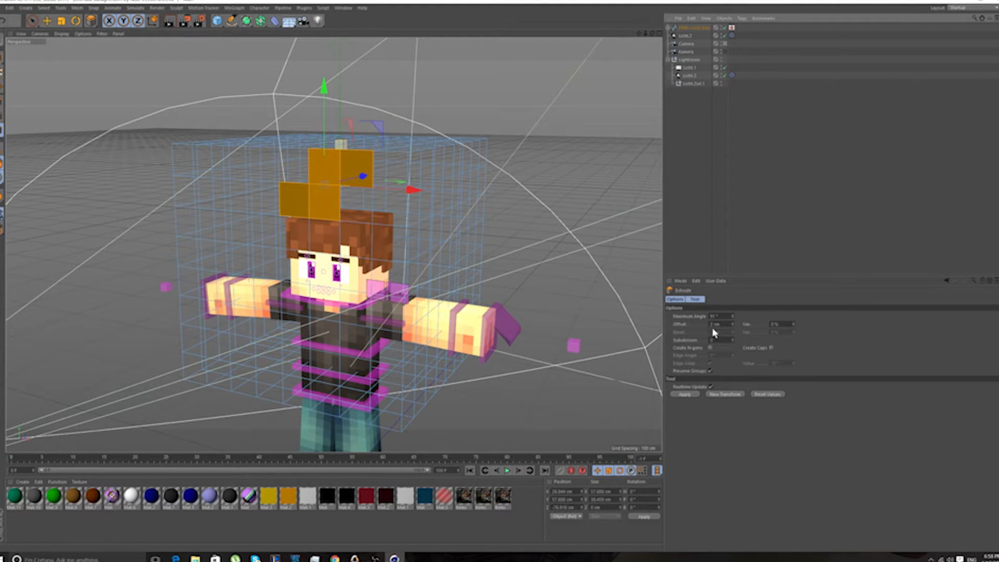
left_click(684, 394)
left_click_drag(656, 33, 634, 55)
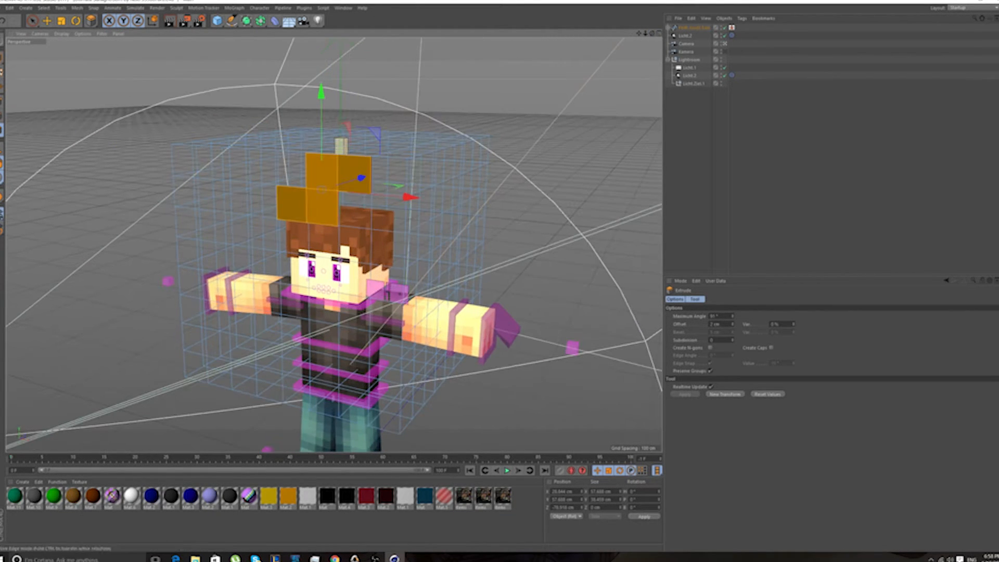
Return to model mode and scale the hat mesh down uniformly until it fits closely around the head
left_click(2, 58)
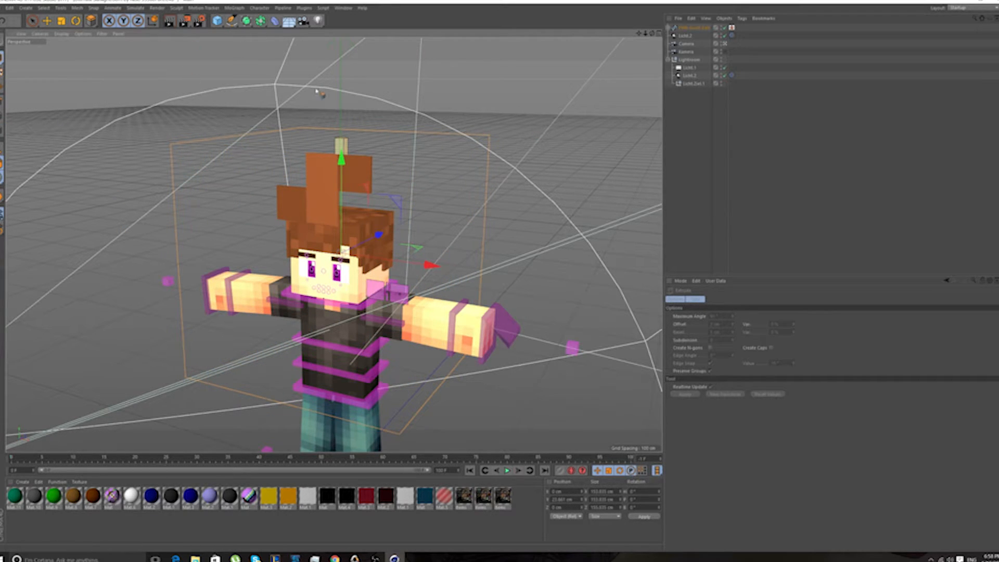
left_click(61, 21)
left_click_drag(420, 188, 265, 286)
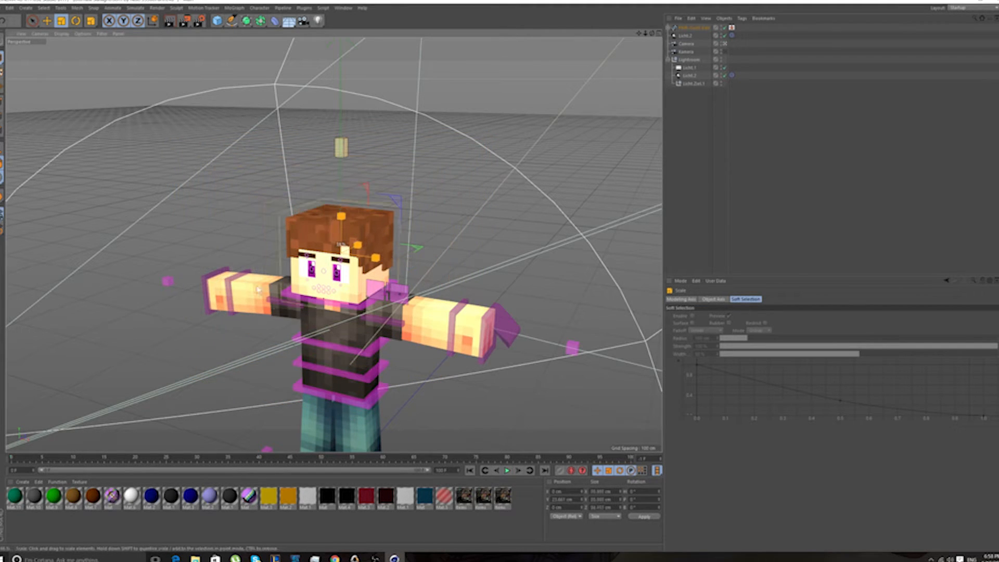
scroll(336, 255, "up", 1)
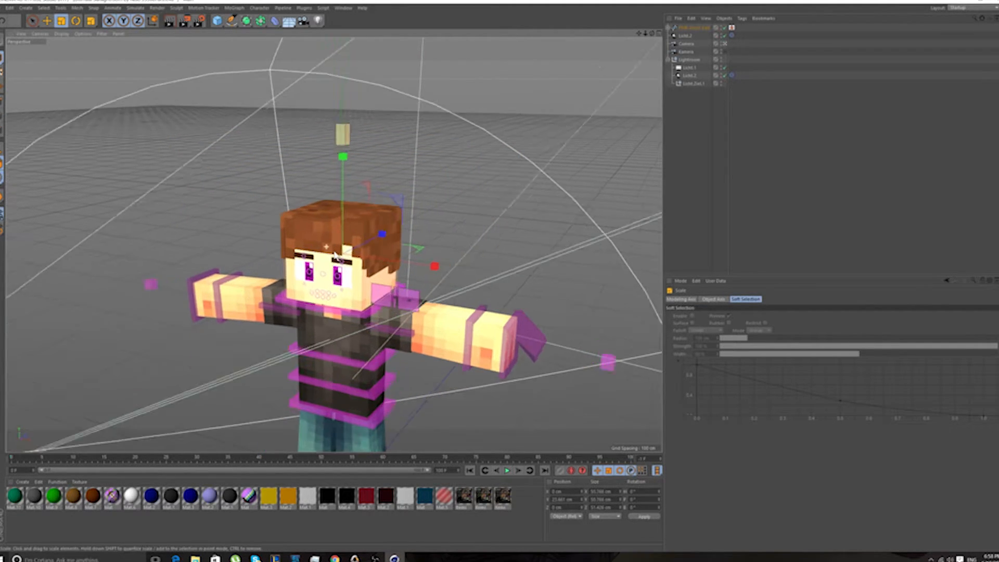
scroll(335, 255, "up", 3)
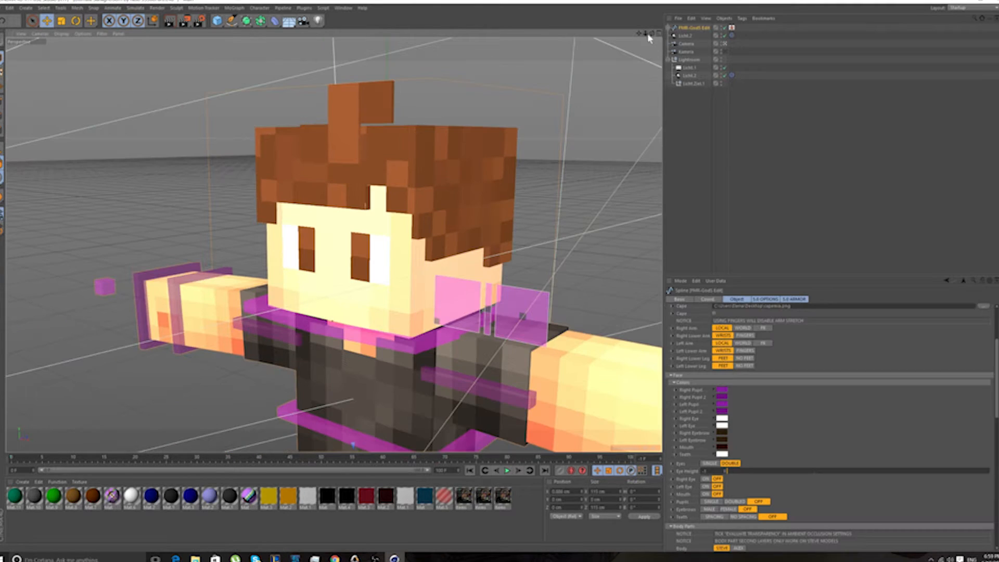
Copy the Mesh_Head group out of the rig's Head hierarchy to the top level of the scene
mouse_move(651, 35)
left_mouse_down()
mouse_move(544, 53)
mouse_move(501, 39)
mouse_move(596, 48)
mouse_move(612, 46)
mouse_move(550, 47)
mouse_move(659, 37)
left_mouse_up()
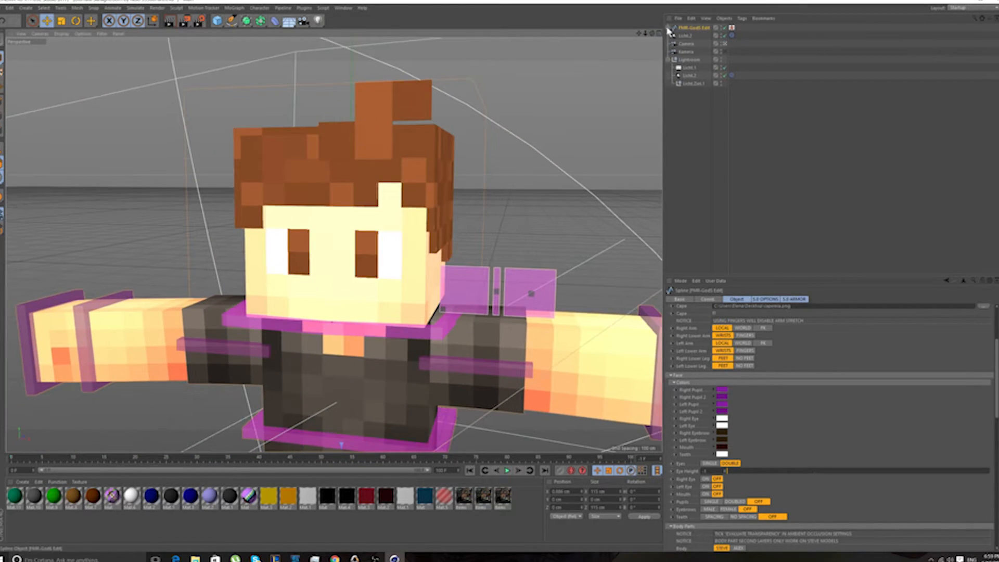
left_click(668, 28)
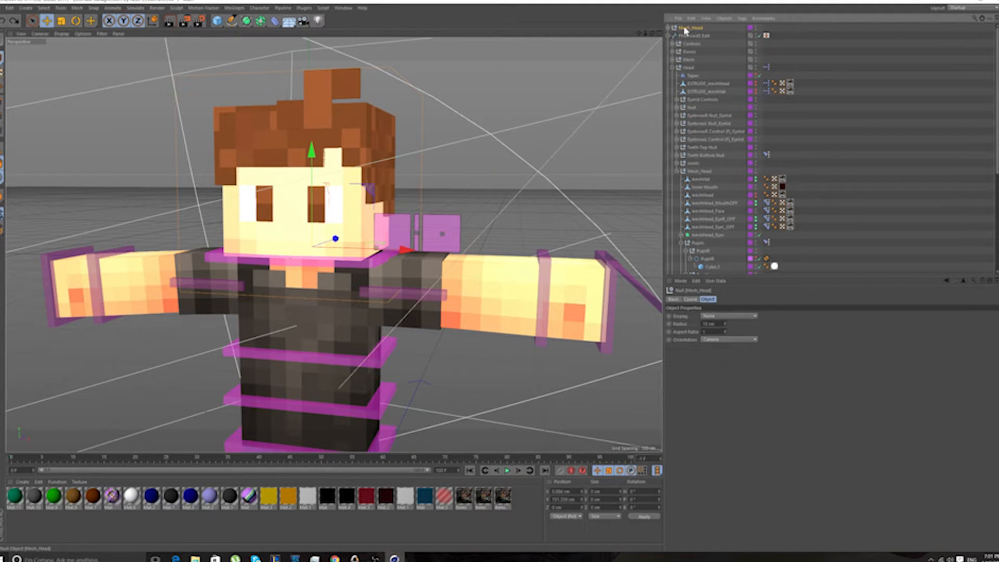
left_click(669, 35)
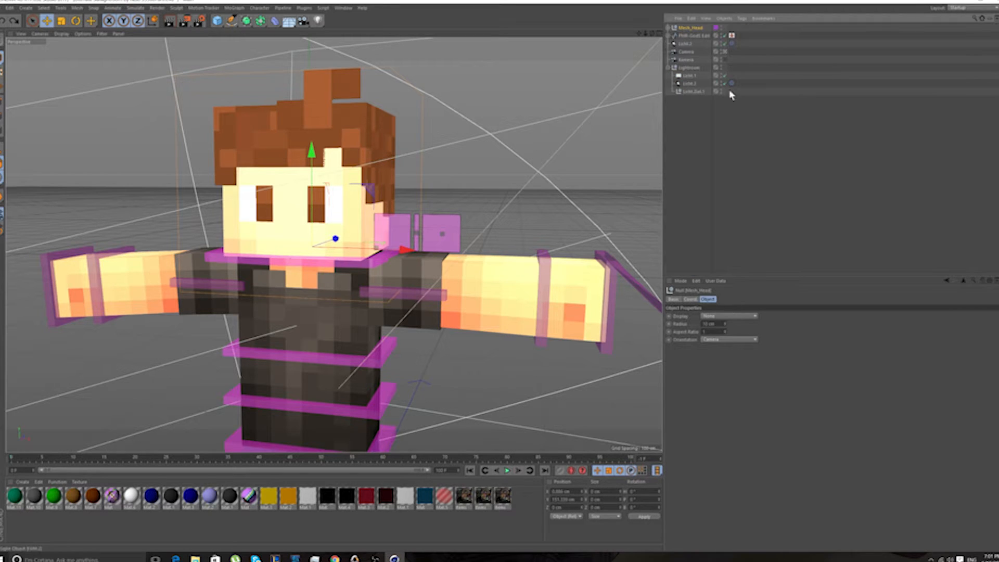
Examine the original Mesh_Head group inside the rig's Head hierarchy
left_click(686, 36)
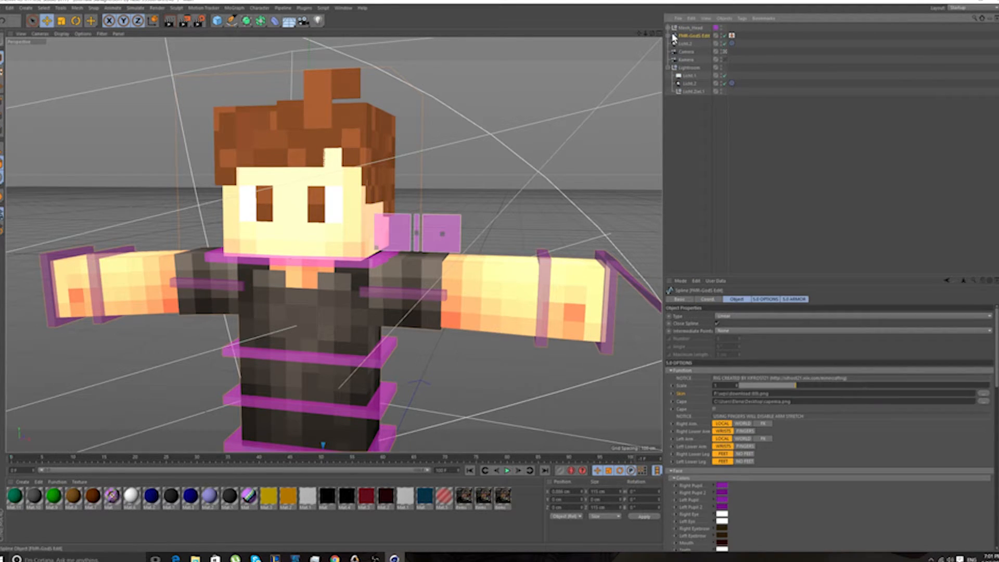
left_click(669, 35)
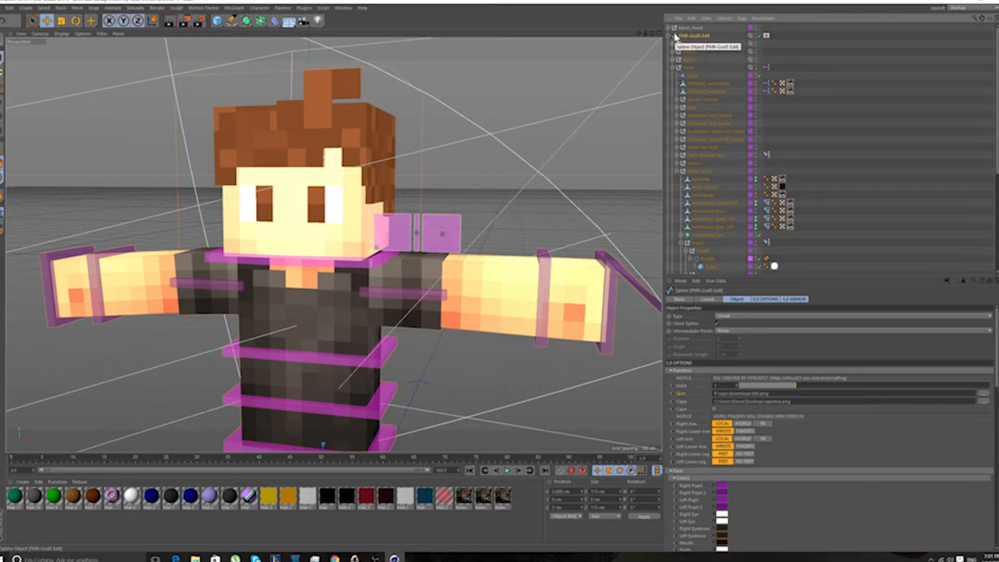
left_click(698, 172)
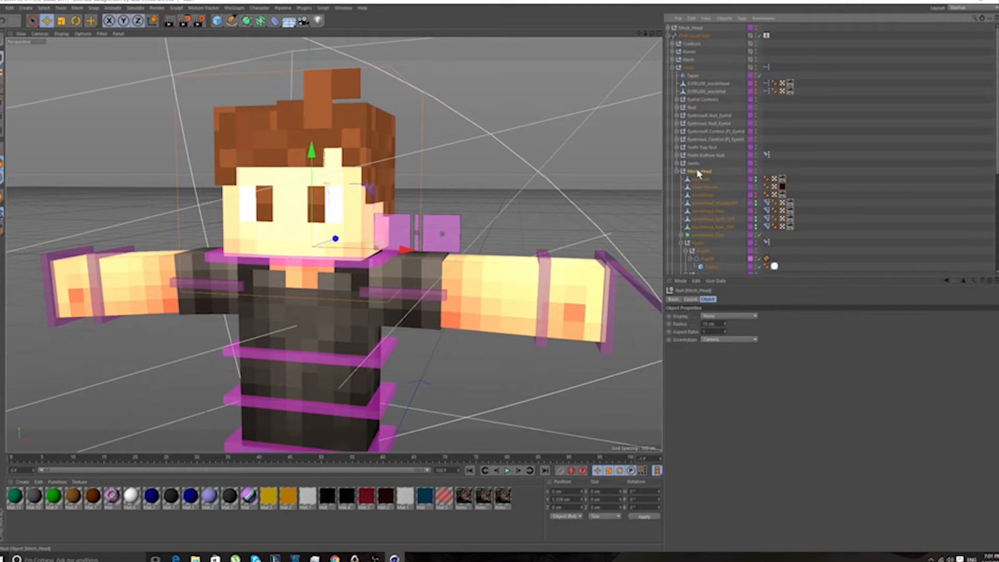
left_click(677, 171)
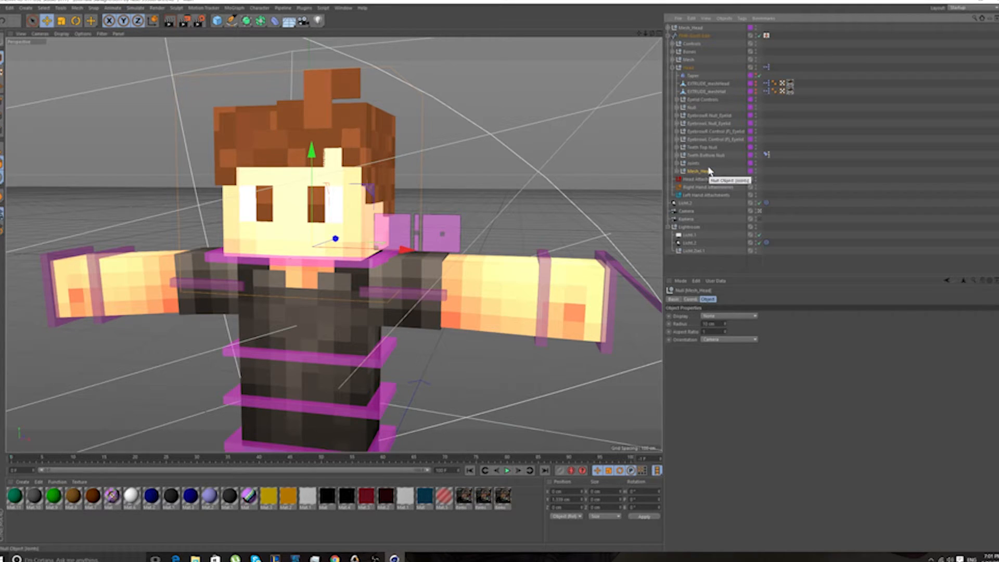
left_click(715, 266)
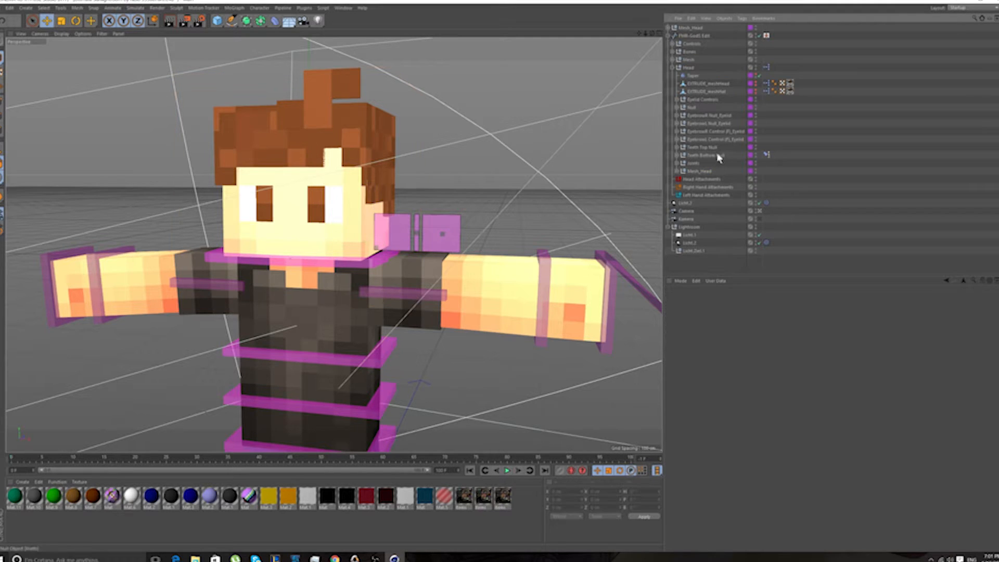
Move the top-level Mesh_Head copy sideways along X to about 151 cm, beside the character
left_click(692, 29)
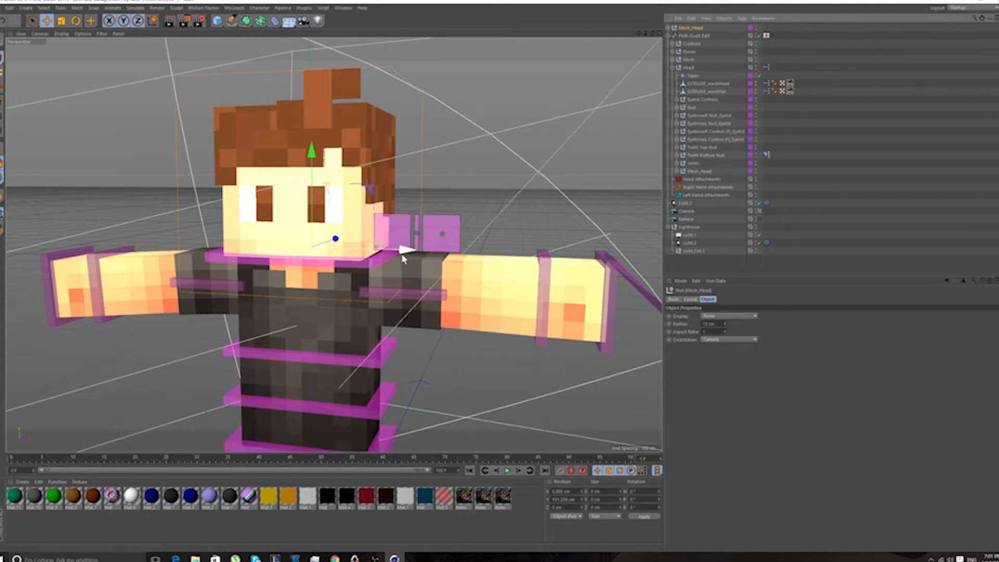
left_click_drag(403, 252, 693, 257)
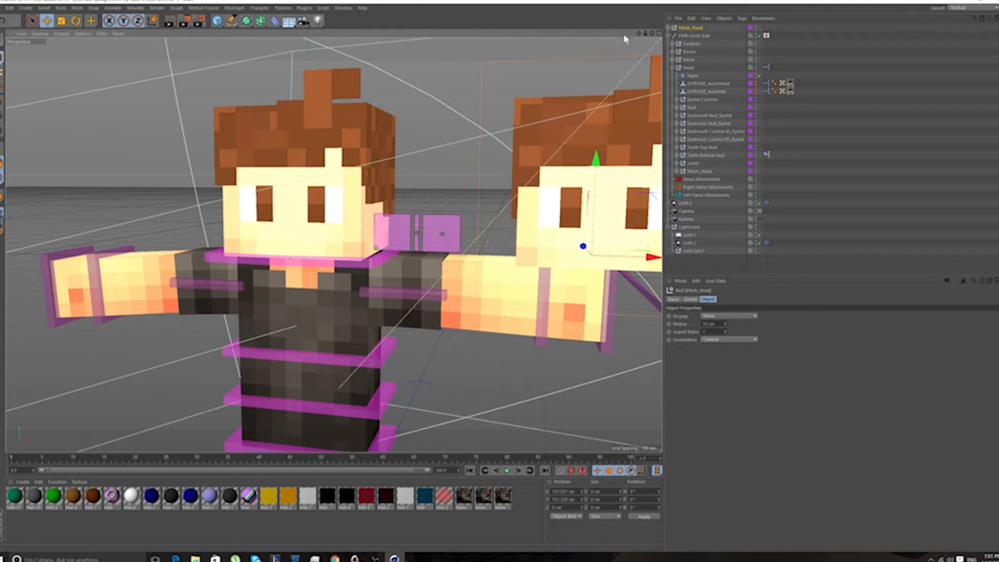
left_click_drag(640, 34, 436, 17)
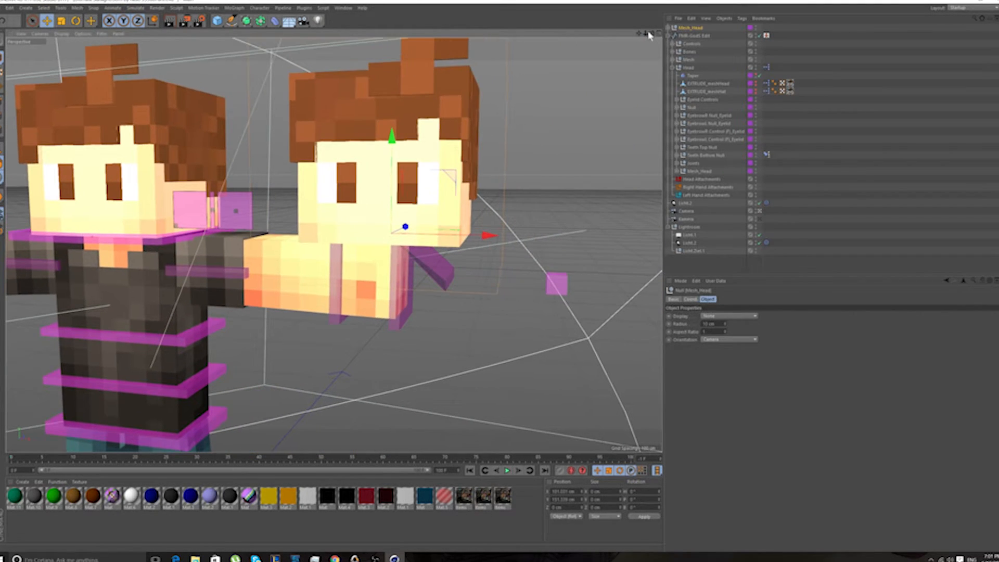
Move the top-level Mesh_Head copy farther sideways along X to about 175 cm, clear of the character's arm
left_click_drag(648, 34, 646, 34)
left_click_drag(459, 242, 574, 245)
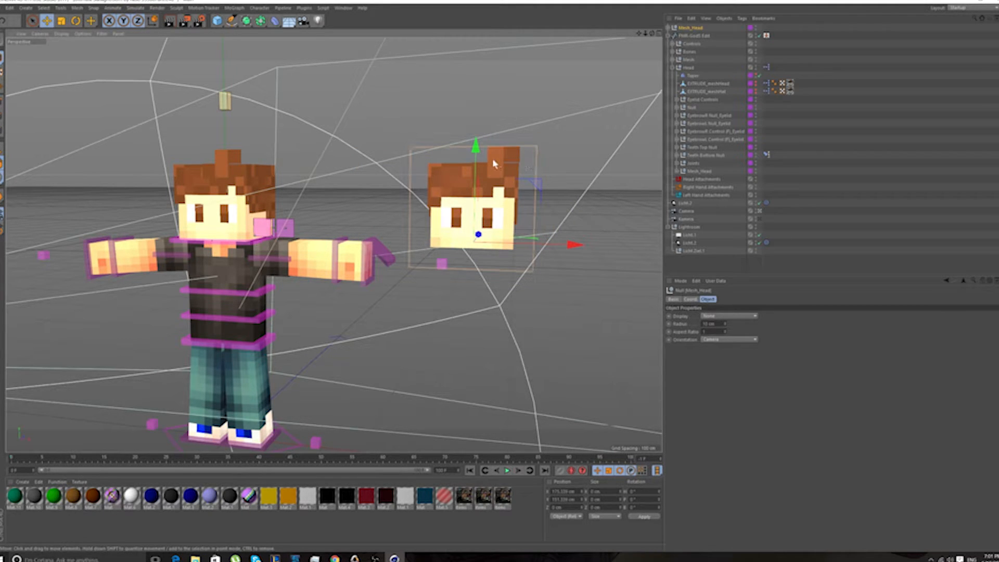
Examine the hair and face of the separate head copy up close
scroll(561, 183, "up", 6)
scroll(413, 208, "down", 2)
scroll(413, 212, "down", 2)
scroll(407, 306, "up", 6)
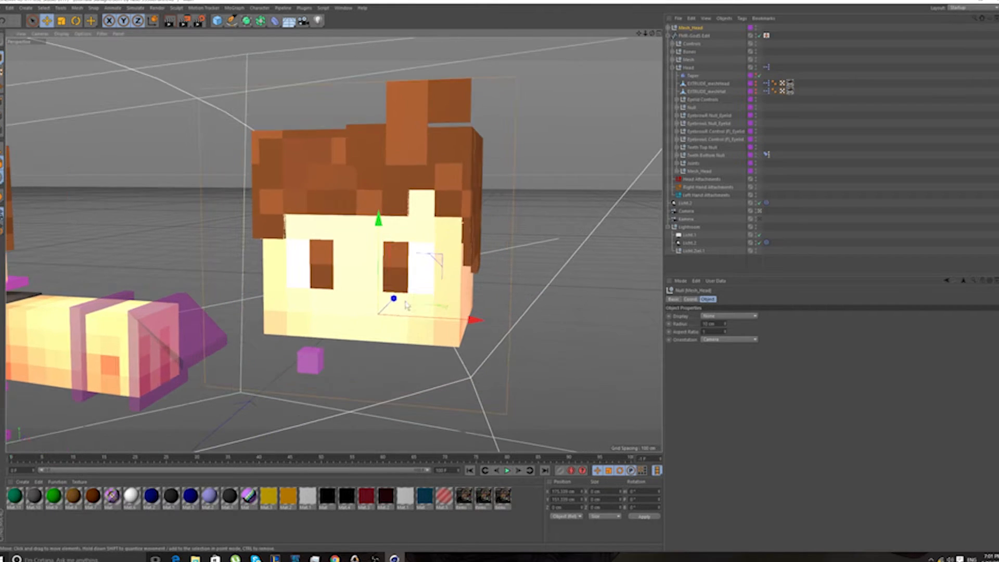
scroll(407, 306, "down", 3)
scroll(399, 228, "up", 4)
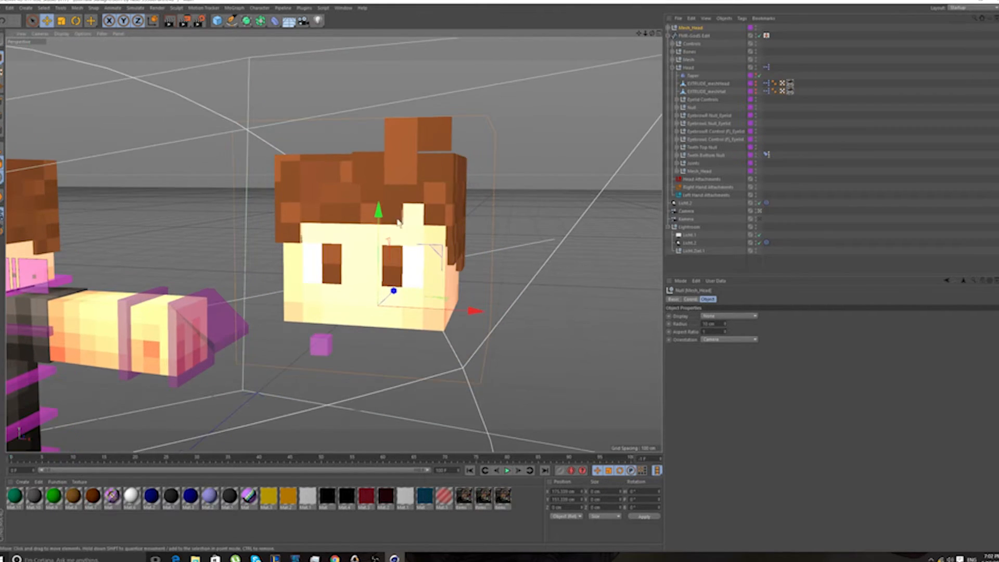
scroll(393, 229, "down", 3)
scroll(390, 230, "up", 2)
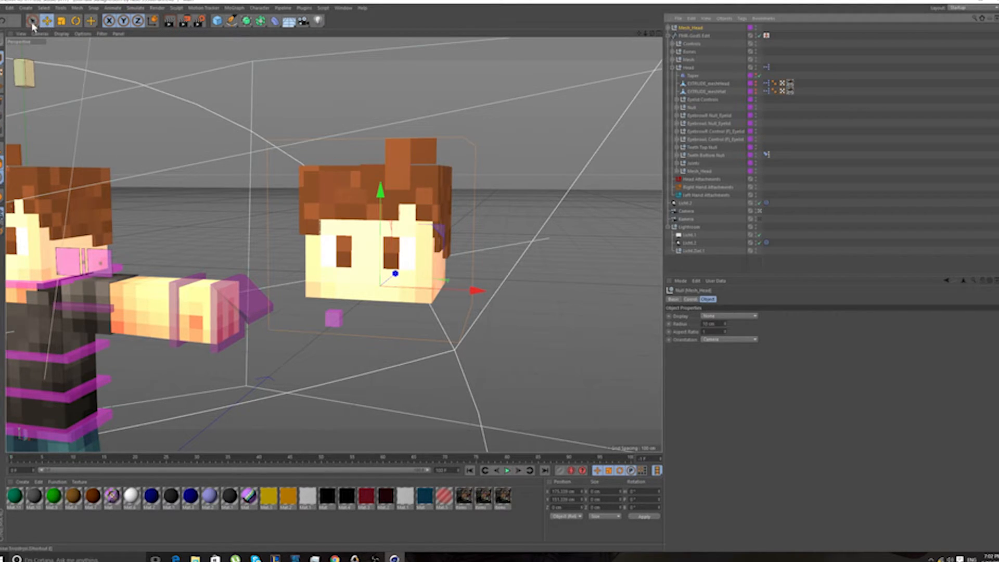
Select the head copy's face, mouth and both eye meshes with Live Selection and switch to polygon mode
left_click(32, 21)
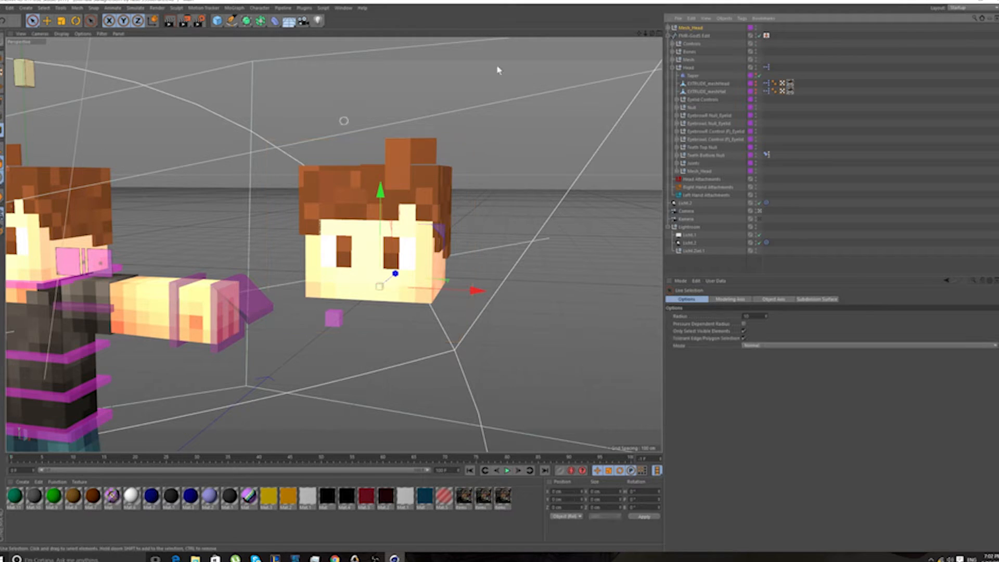
left_click(380, 177)
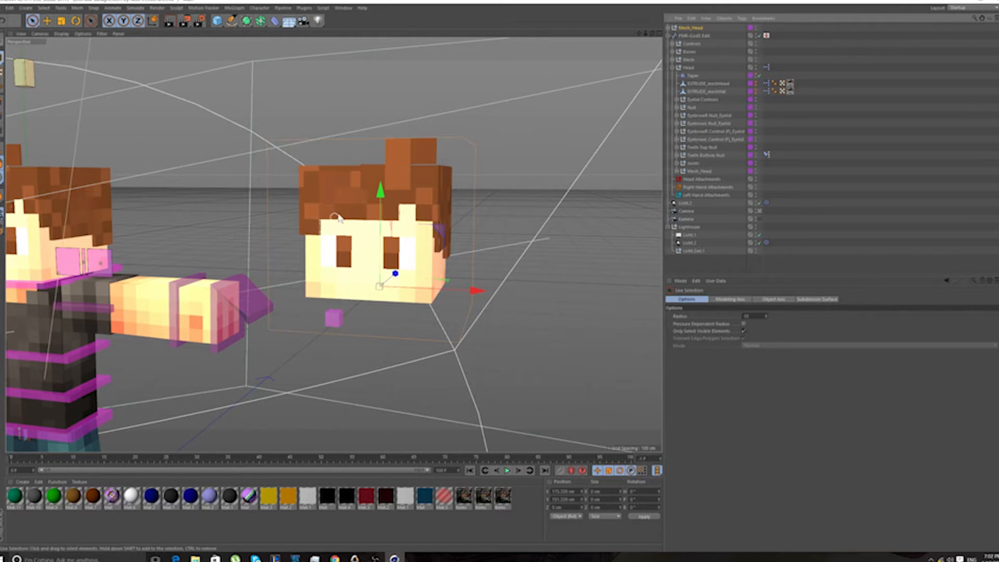
left_click(341, 244)
left_click(389, 252, "shift")
left_click(438, 204, "shift")
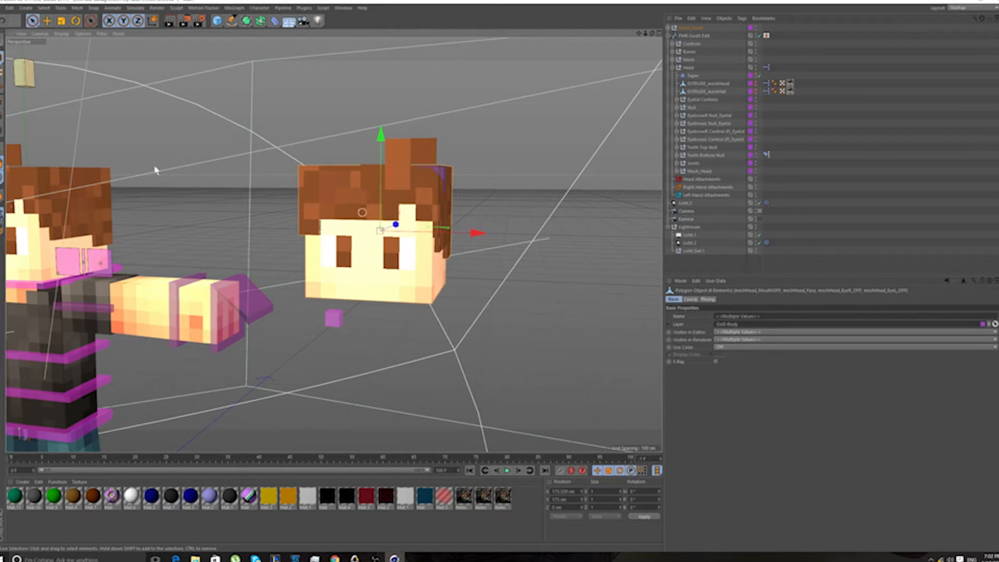
left_click(2, 130)
Delete the polygons across the front of the head copy's face, including the leftover eye pieces
scroll(428, 213, "up", 1)
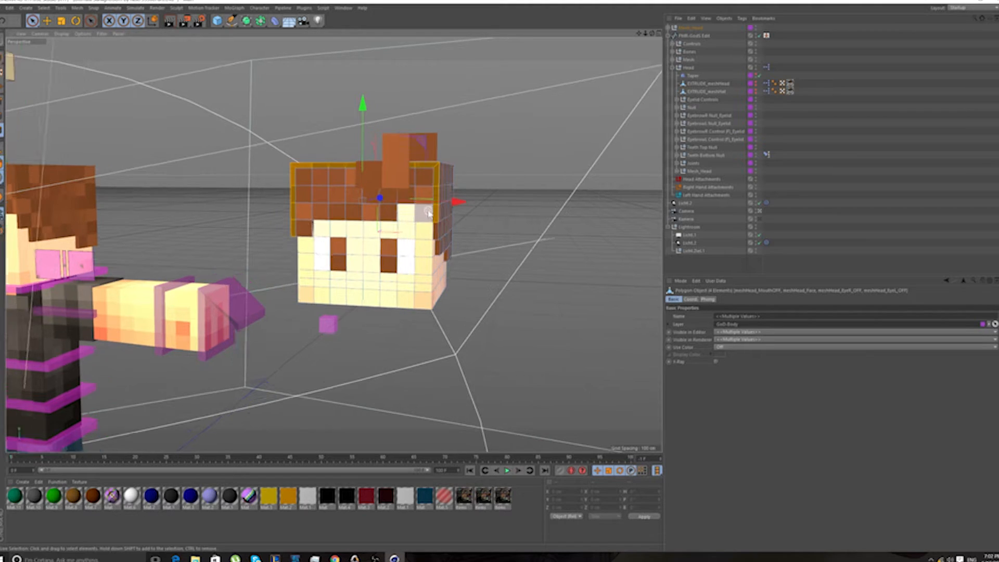
scroll(428, 212, "up", 3)
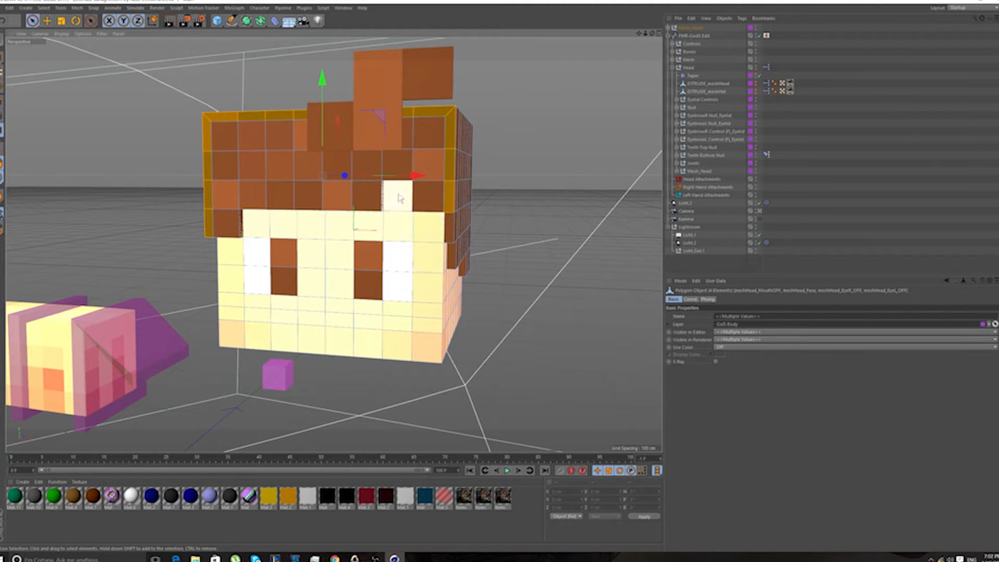
left_click_drag(399, 195, 425, 243)
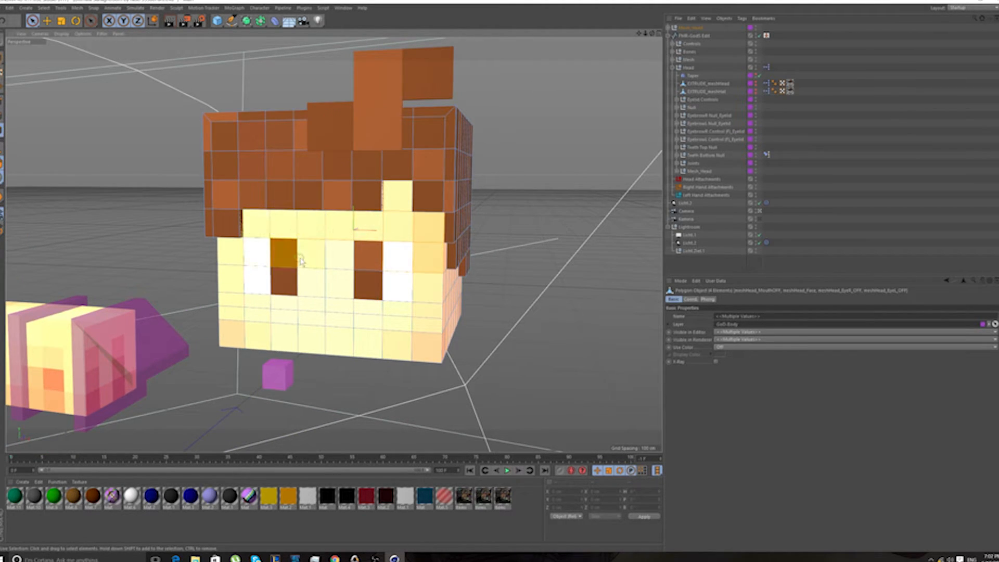
mouse_move(236, 274)
left_mouse_down()
mouse_move(245, 317)
mouse_move(371, 335)
mouse_move(364, 286)
mouse_move(414, 339)
left_mouse_up()
key("Delete")
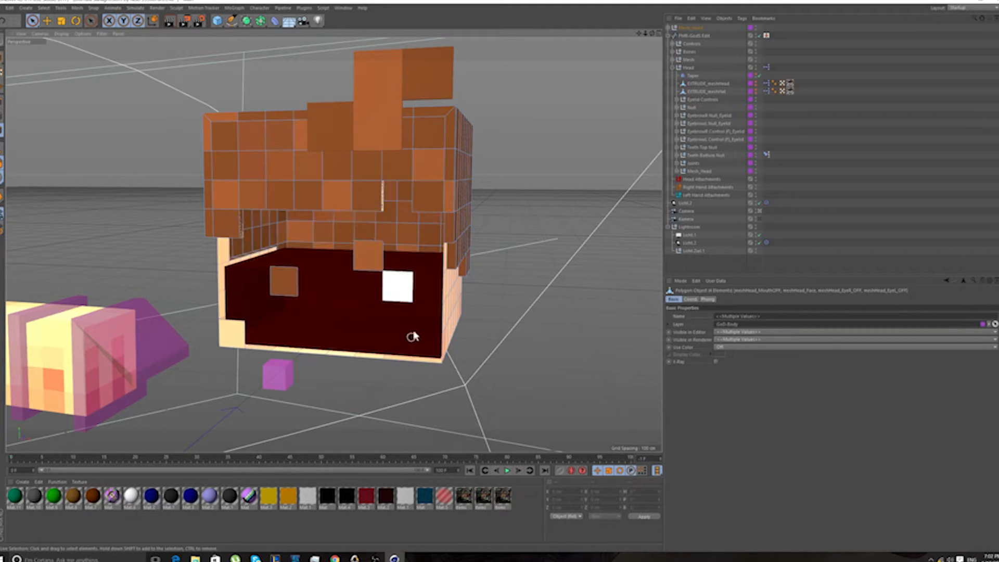
left_click_drag(400, 291, 378, 269)
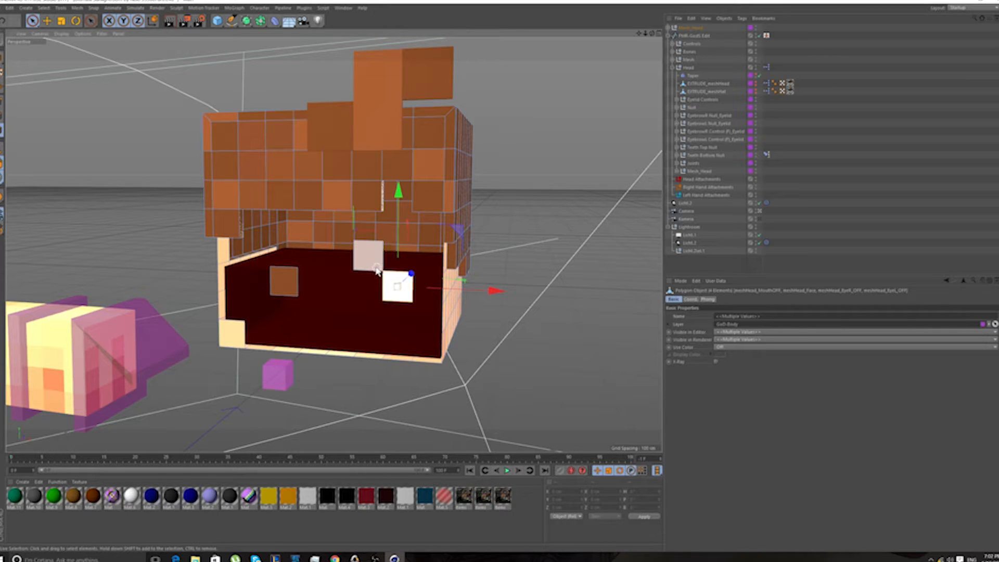
left_click(285, 281)
left_click(397, 285, "shift")
key("Delete")
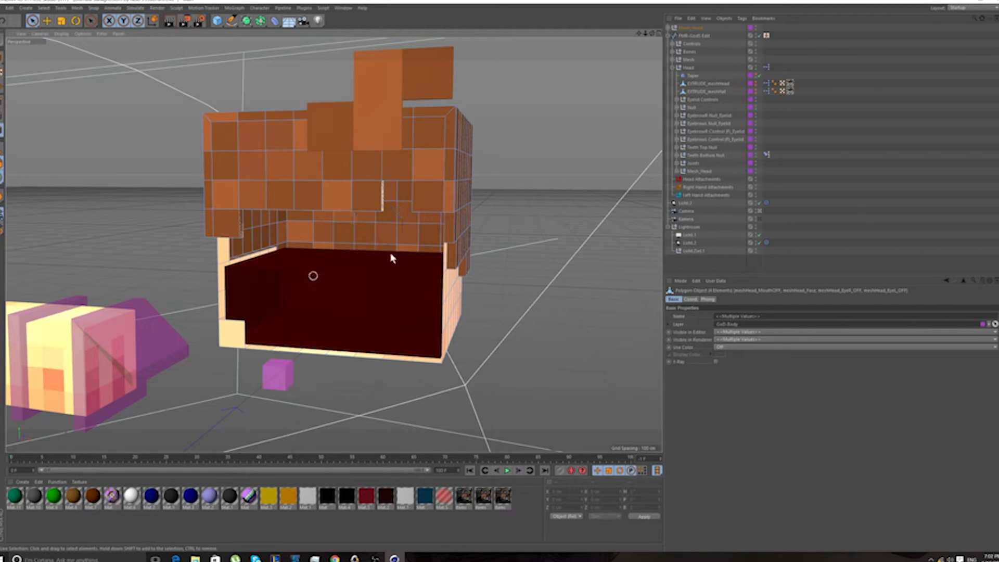
Delete the skin polygons below the hair on the side of the head copy facing away from the character
left_click_drag(654, 35, 542, 94)
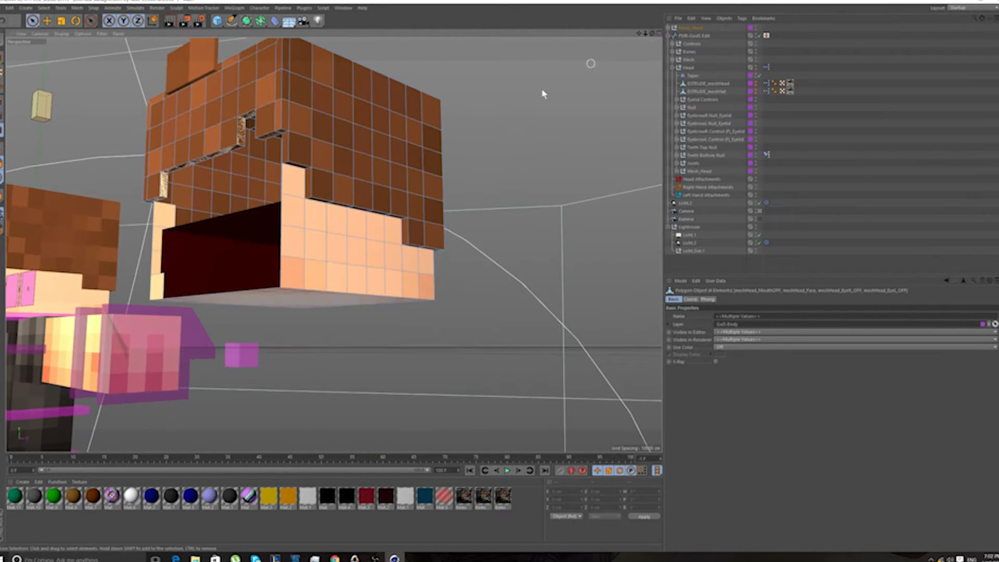
left_click_drag(651, 35, 546, 99)
left_click(311, 211)
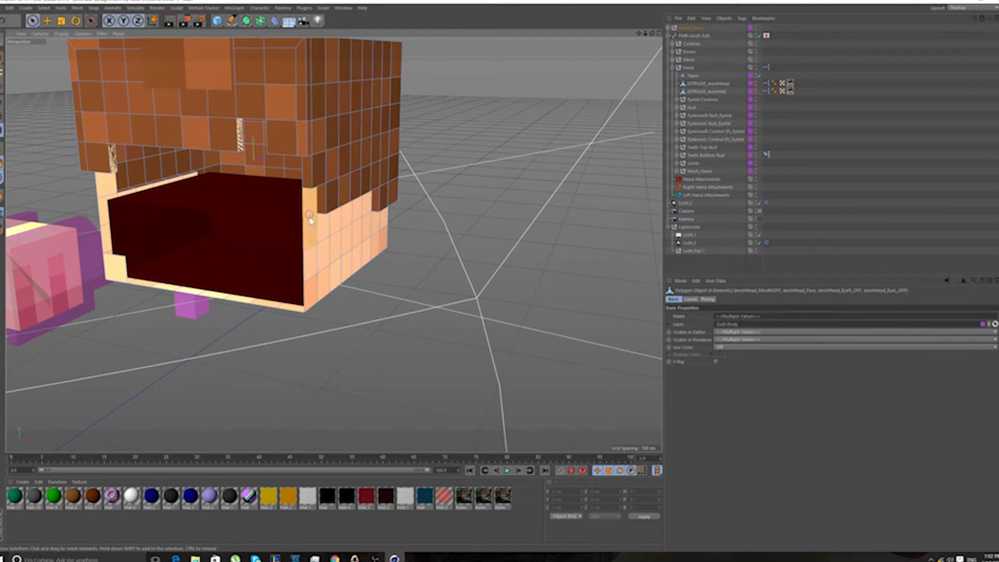
left_click_drag(326, 242, 356, 210)
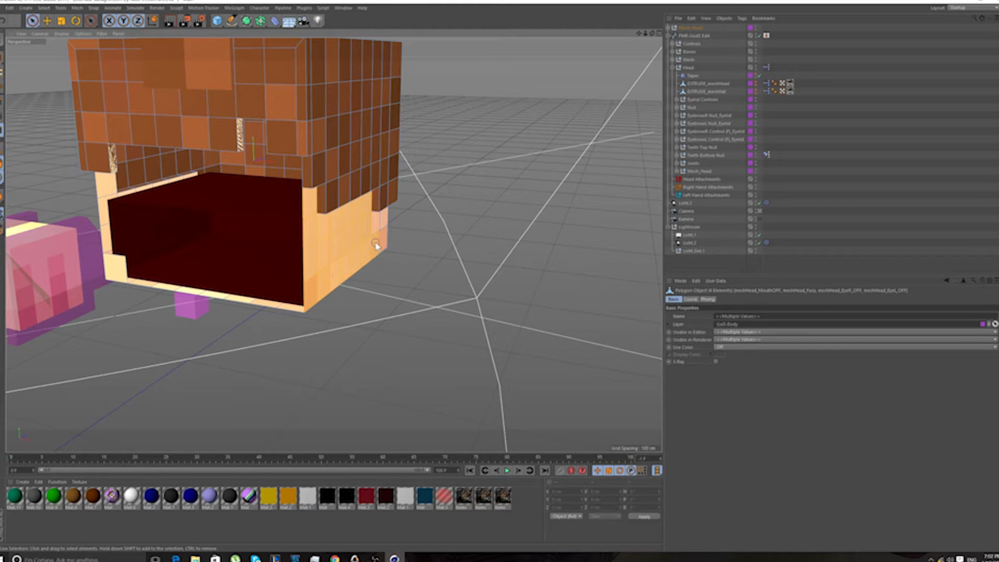
key("Delete")
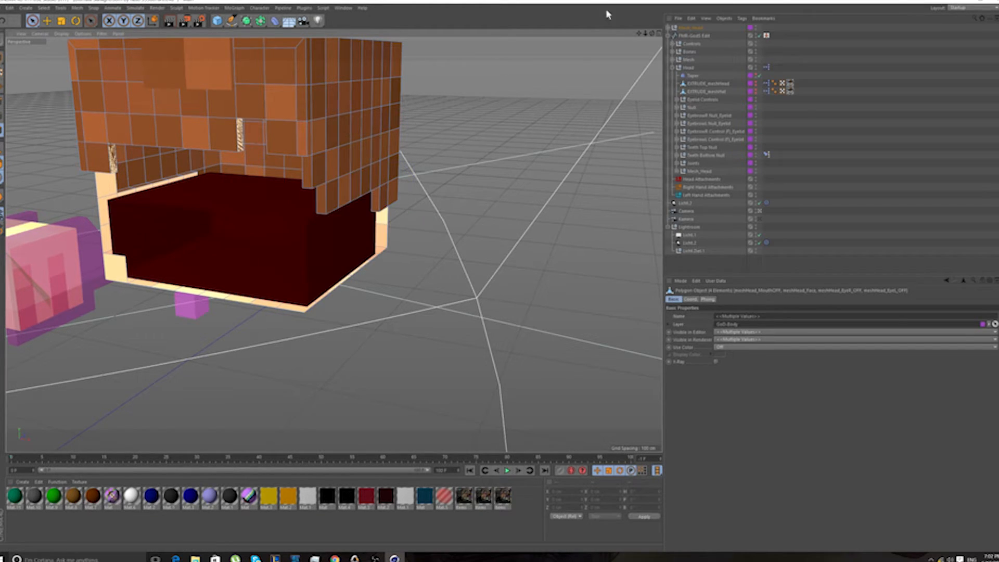
Delete the remaining skin polygons on the head copy's other side and around the dark mouth block
left_click_drag(654, 34, 334, 241)
scroll(334, 241, "up", 5)
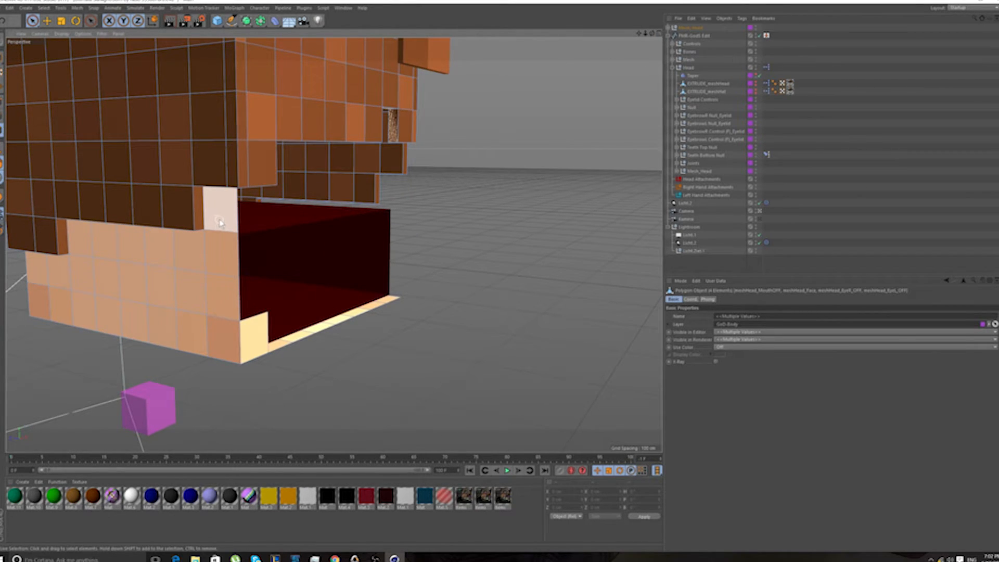
left_click_drag(222, 219, 227, 307)
left_click_drag(46, 305, 333, 244, "alt")
scroll(334, 244, "down", 6)
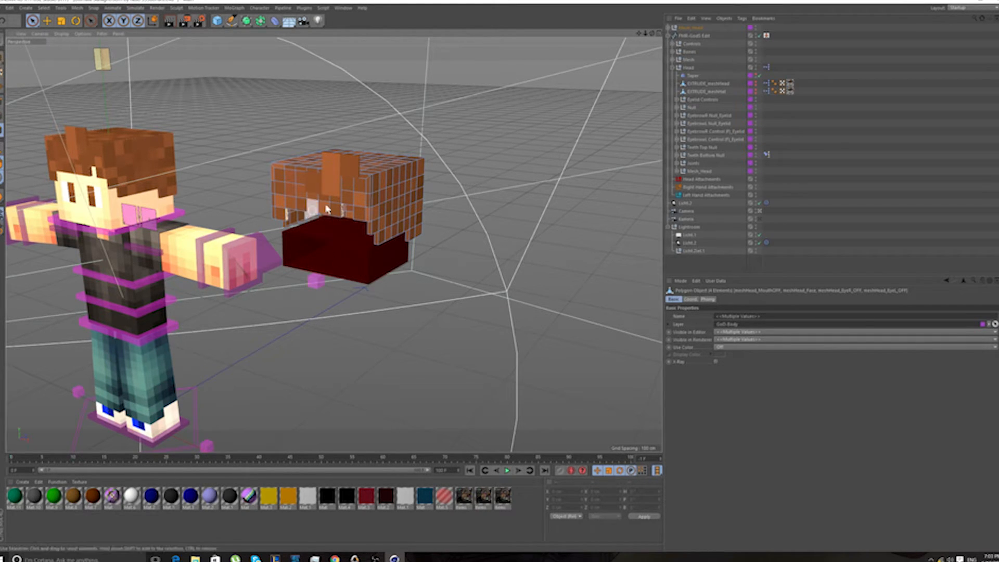
scroll(319, 232, "up", 5)
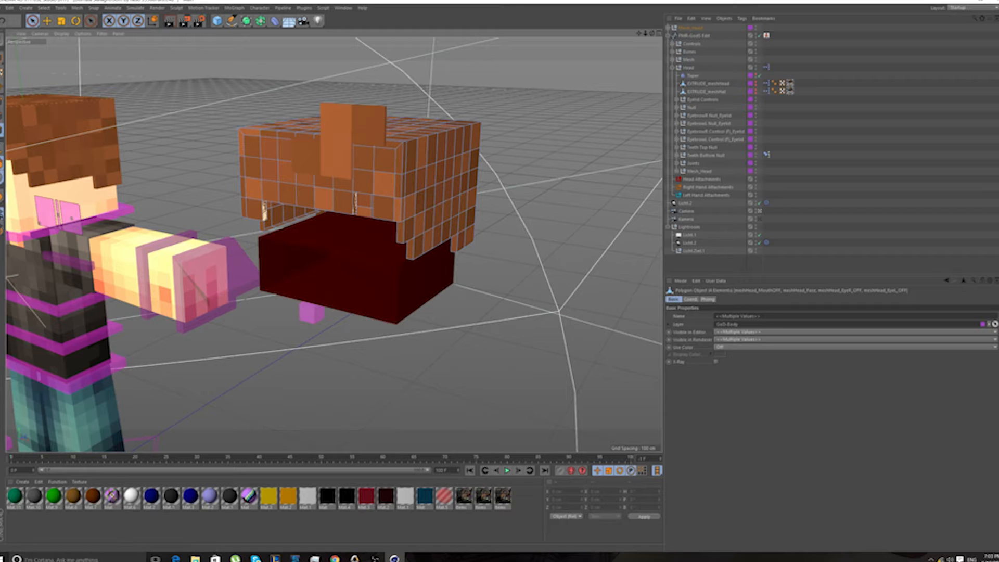
Return to model mode and move the trimmed Mesh_Head copy back along X onto the character's head, at about 0 cm
left_click(1, 71)
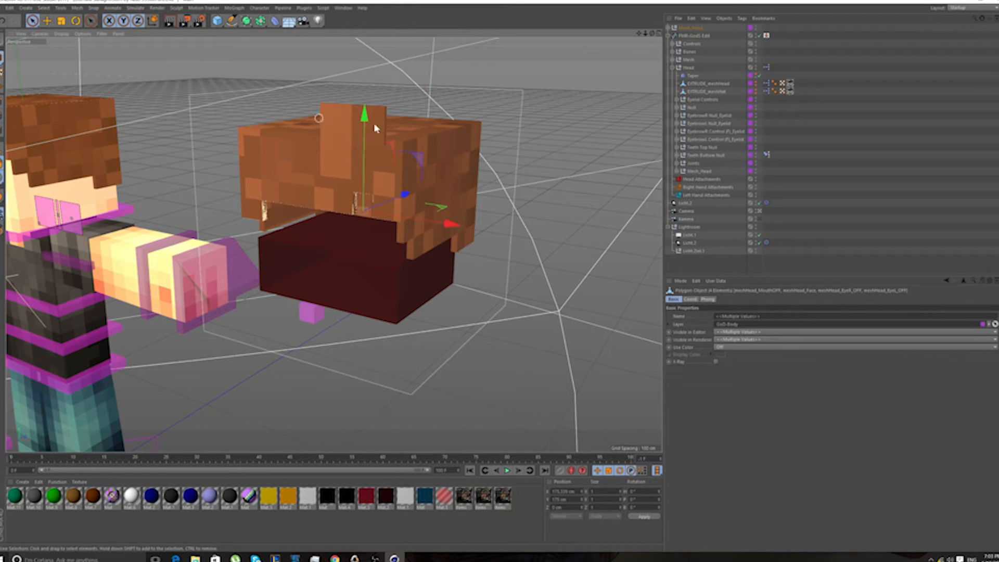
scroll(429, 152, "down", 3)
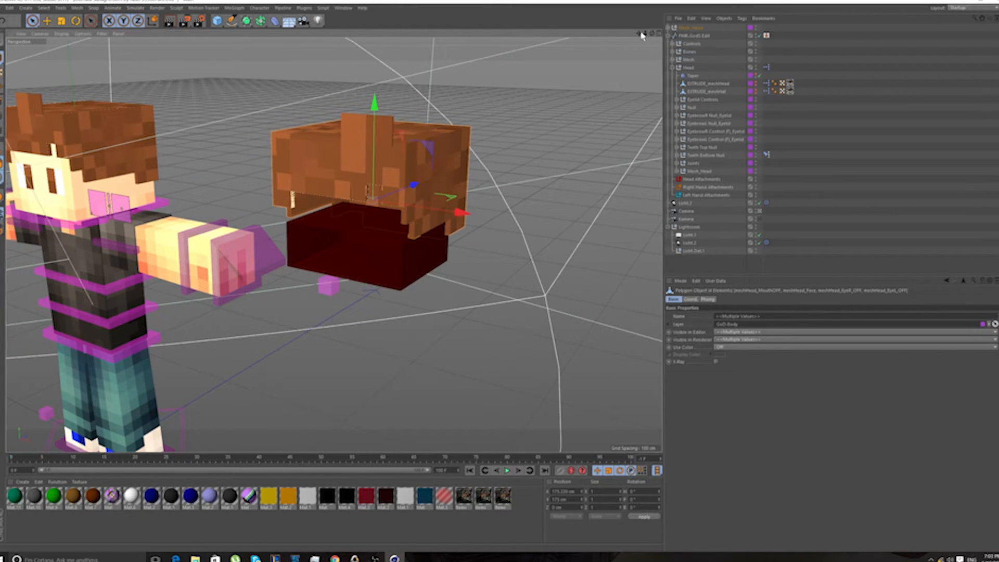
left_click_drag(640, 34, 716, 80)
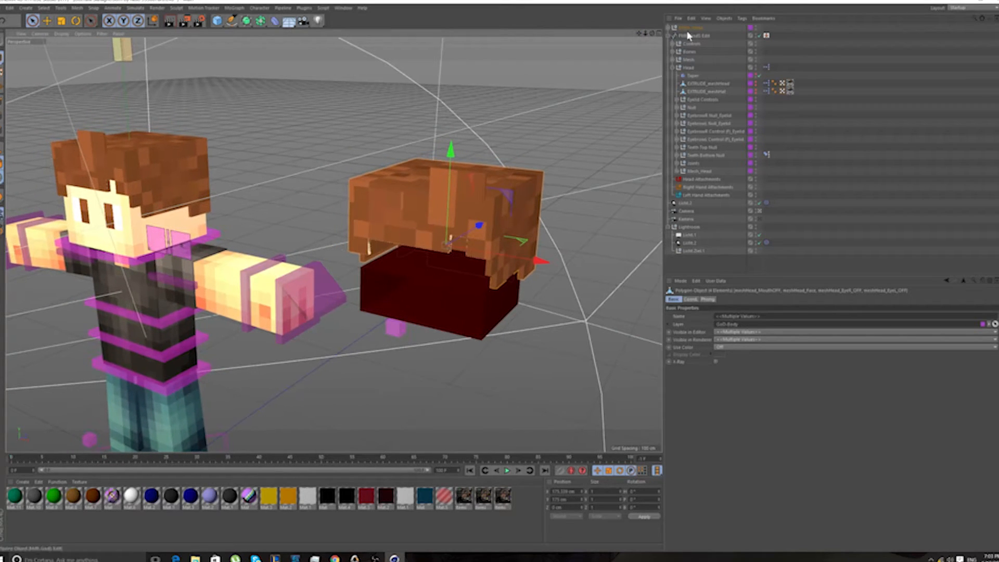
left_click(689, 28)
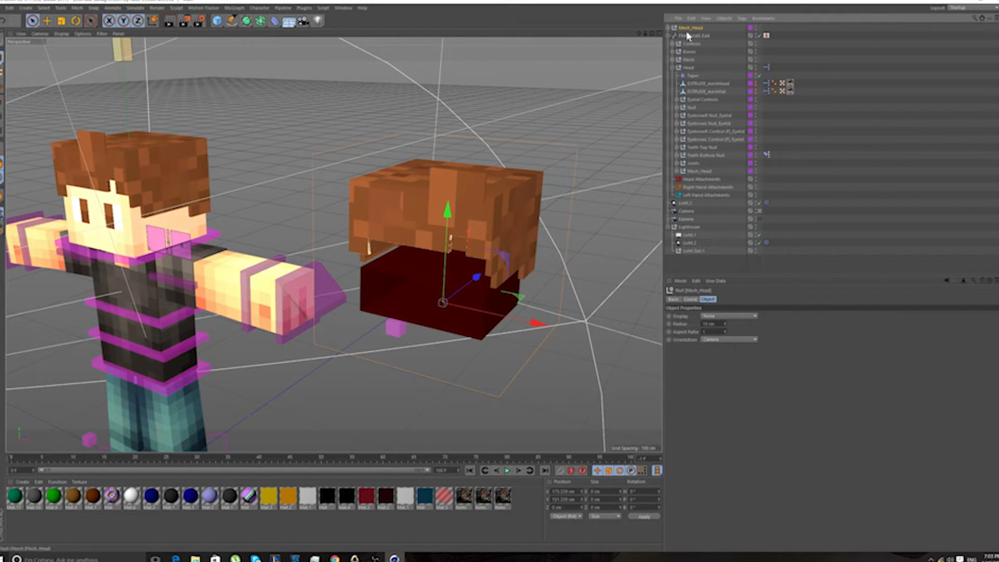
left_click_drag(536, 322, 206, 262)
scroll(43, 182, "up", 2)
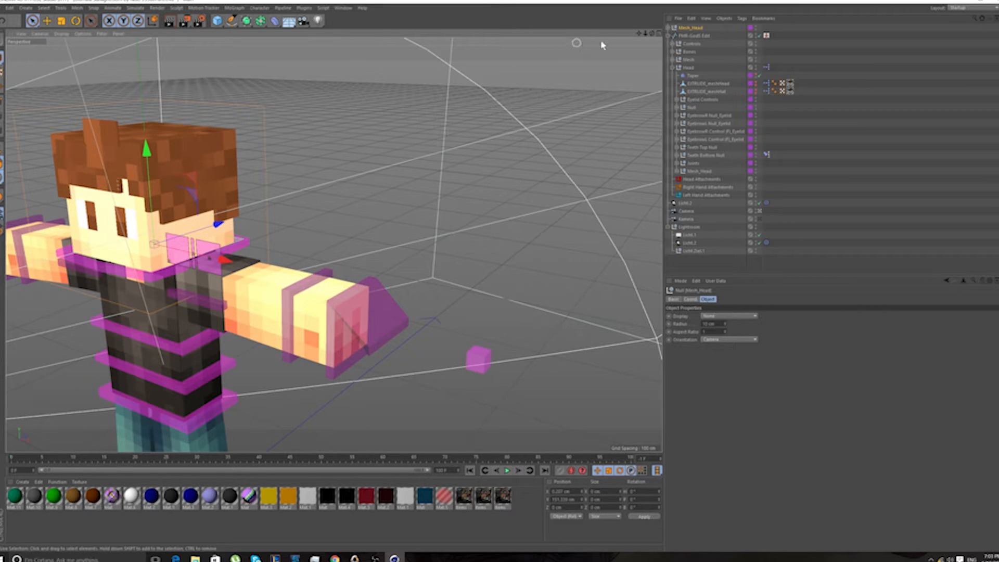
left_click_drag(638, 34, 388, 287)
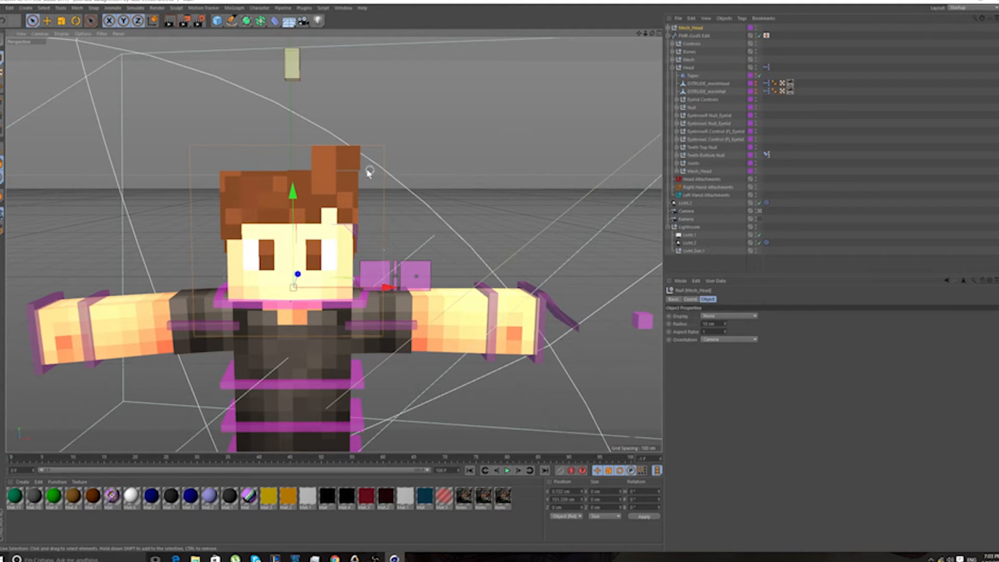
Turn on the right eye, left eye and mouth in the FMR-God1 Edit rig's face settings
left_click(686, 35)
scroll(811, 459, "down", 3)
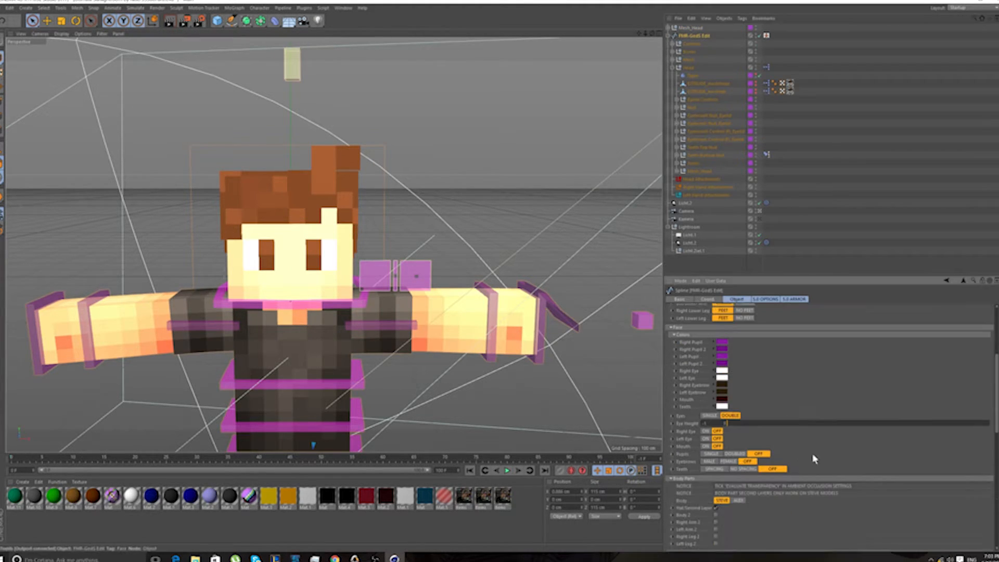
left_click(705, 431)
left_click(705, 439)
left_click(705, 446)
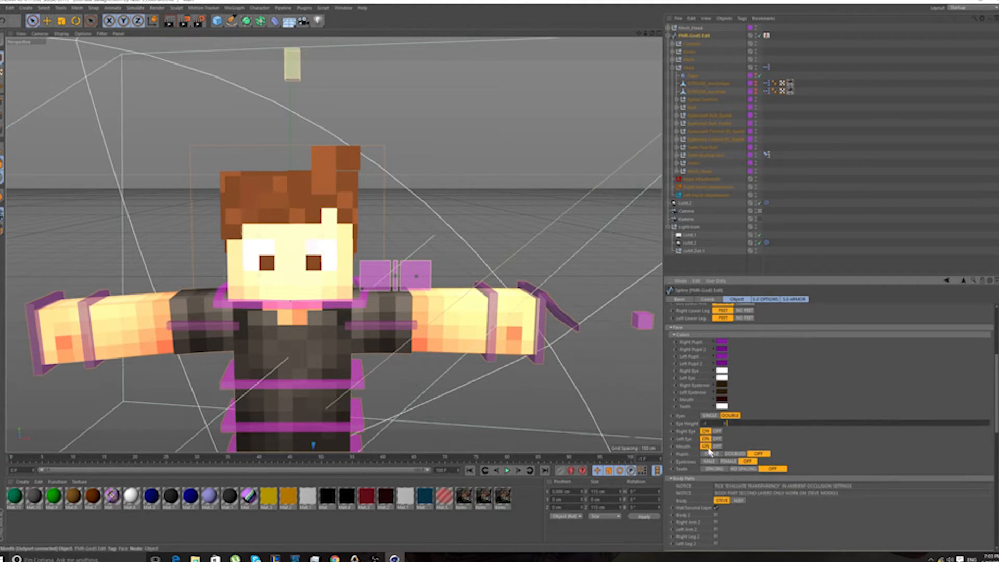
Set the rig's pupils to Doubled, the eyebrows to Male and the teeth to No Spacing
left_click(735, 453)
left_click(709, 461)
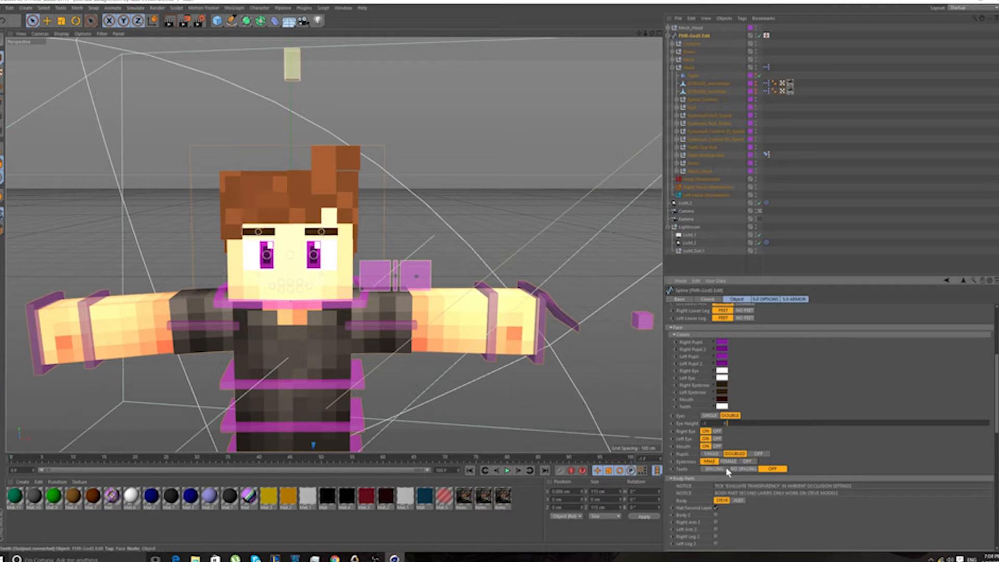
left_click(736, 468)
Examine how the hair copy fits around the rig's face, eyes and eyebrows from the side and front
left_click_drag(652, 33, 611, 43)
scroll(233, 242, "up", 2)
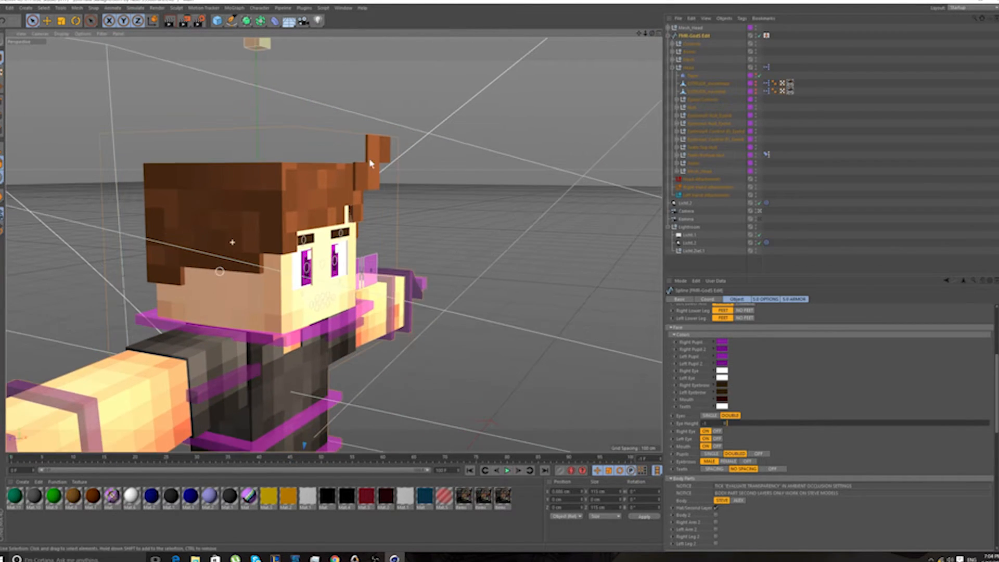
scroll(388, 162, "up", 1)
scroll(359, 189, "up", 1)
scroll(362, 142, "up", 3)
scroll(312, 280, "down", 5)
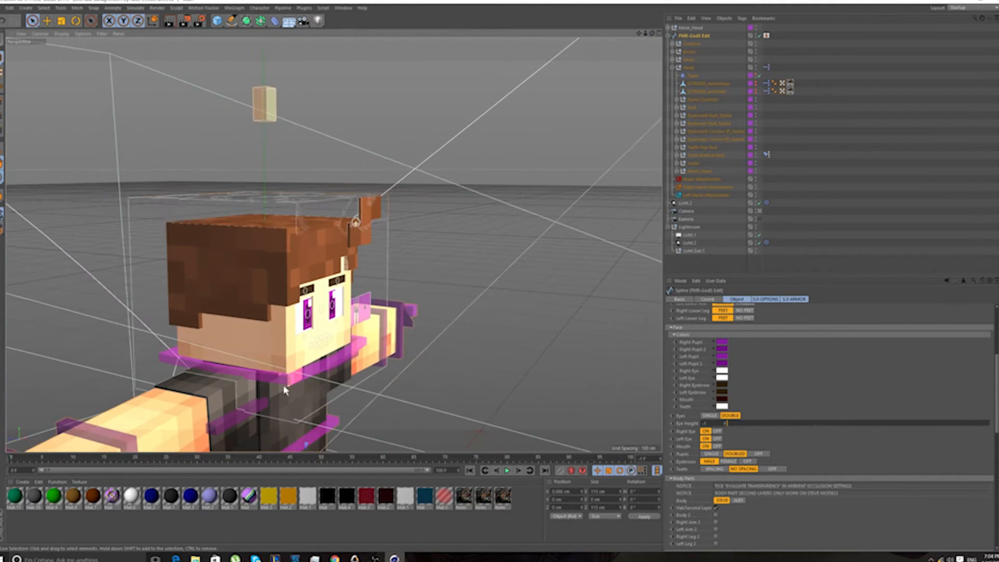
scroll(283, 388, "up", 6)
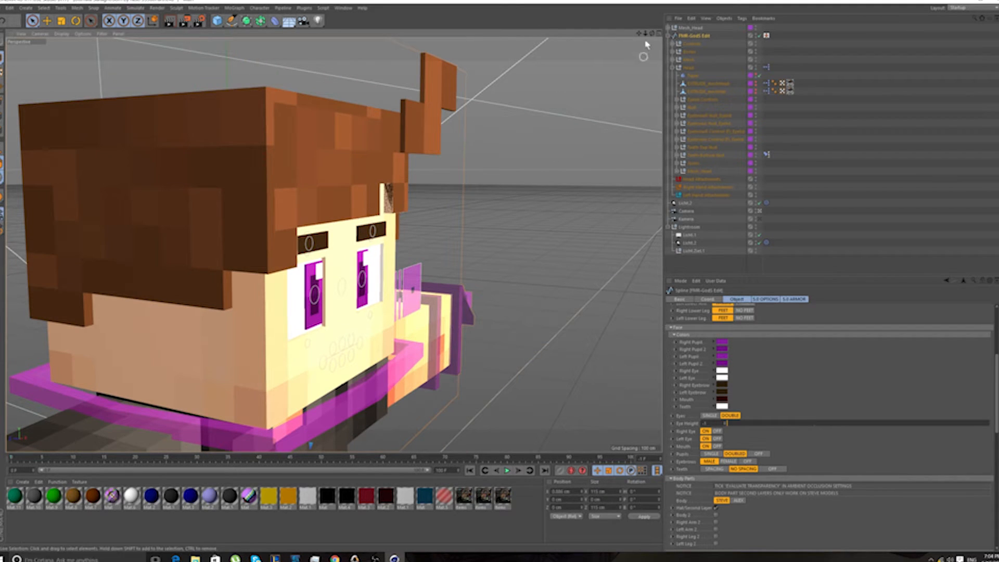
left_click_drag(651, 33, 672, 40)
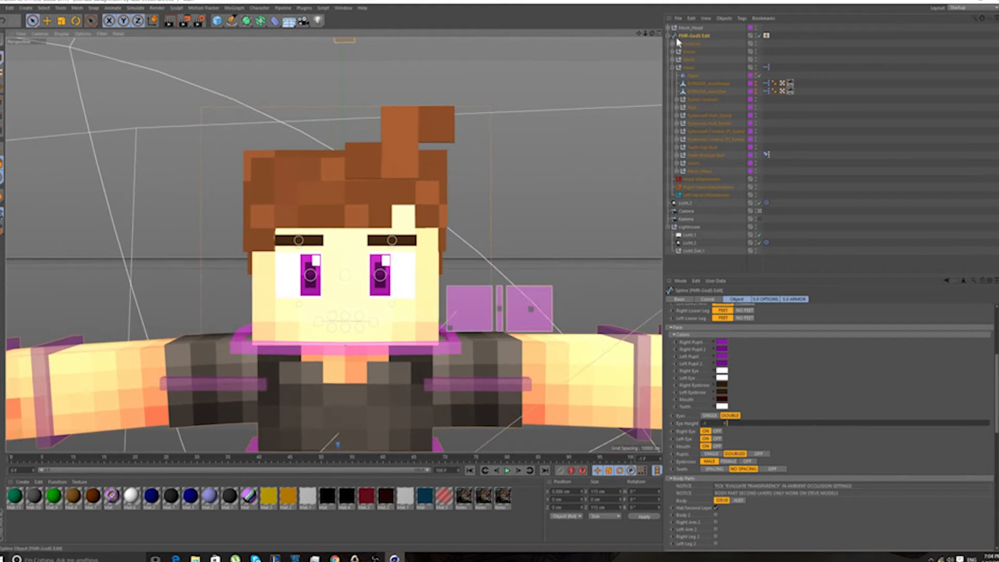
Select the top-level Mesh_Head copy and undo the last change
left_click(691, 28)
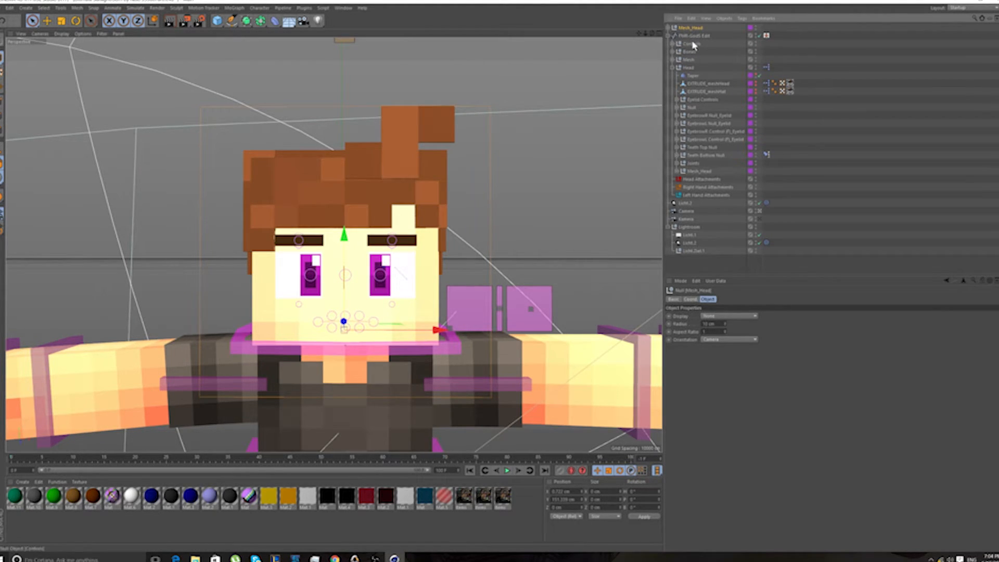
key("ctrl+z")
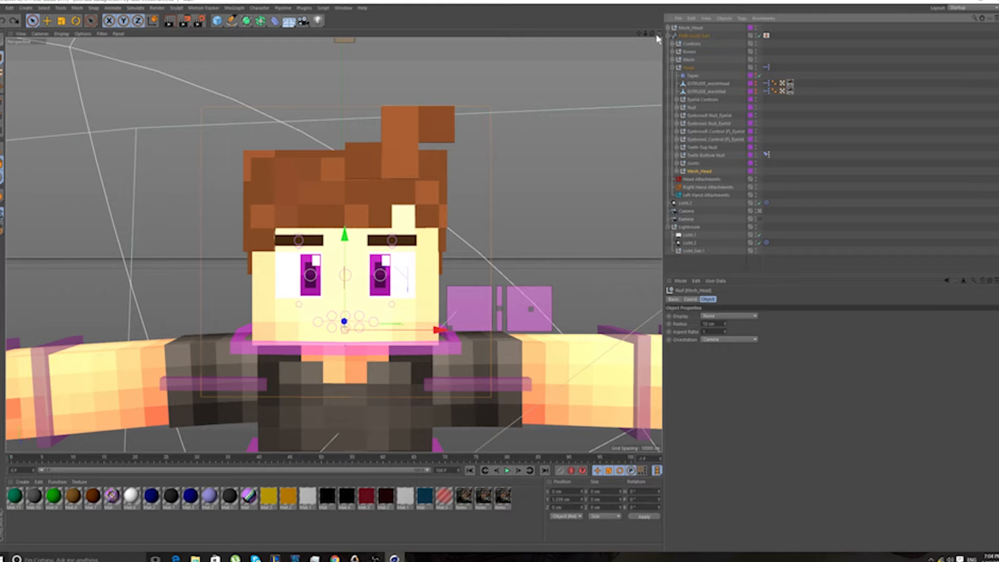
Rotate the neck control to test whether the separate hair copy follows the head, and undo the rotation
left_click_drag(653, 34, 637, 35)
left_click_drag(333, 260, 489, 258, "alt")
left_click_drag(652, 33, 709, 32)
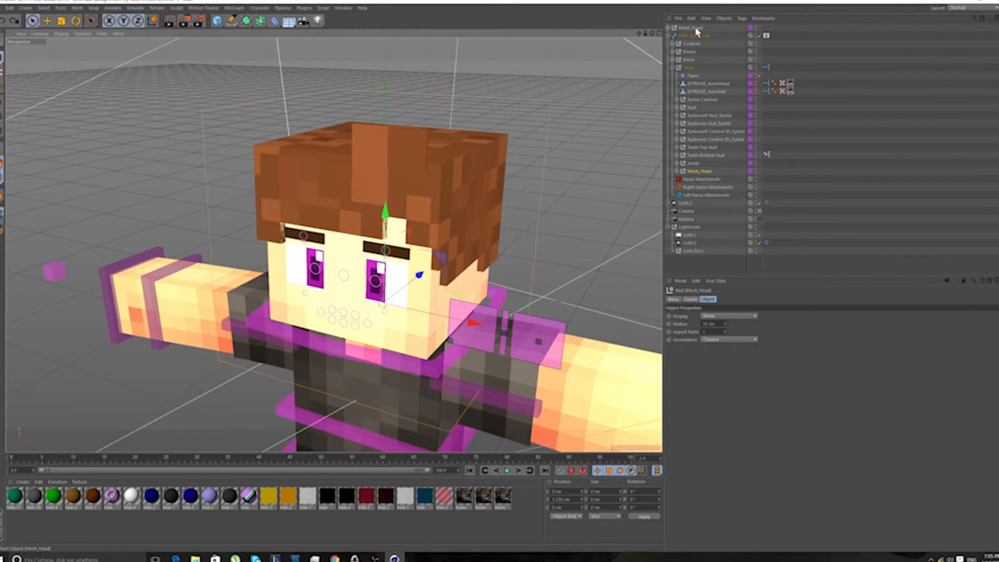
left_click_drag(653, 34, 612, 39)
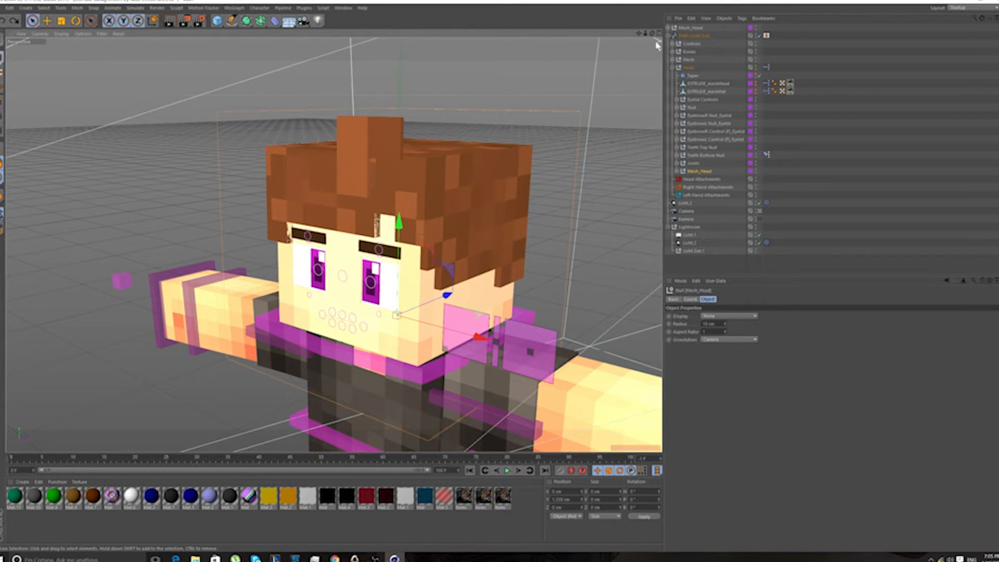
mouse_move(651, 33)
left_mouse_down()
mouse_move(626, 36)
mouse_move(660, 35)
left_mouse_up()
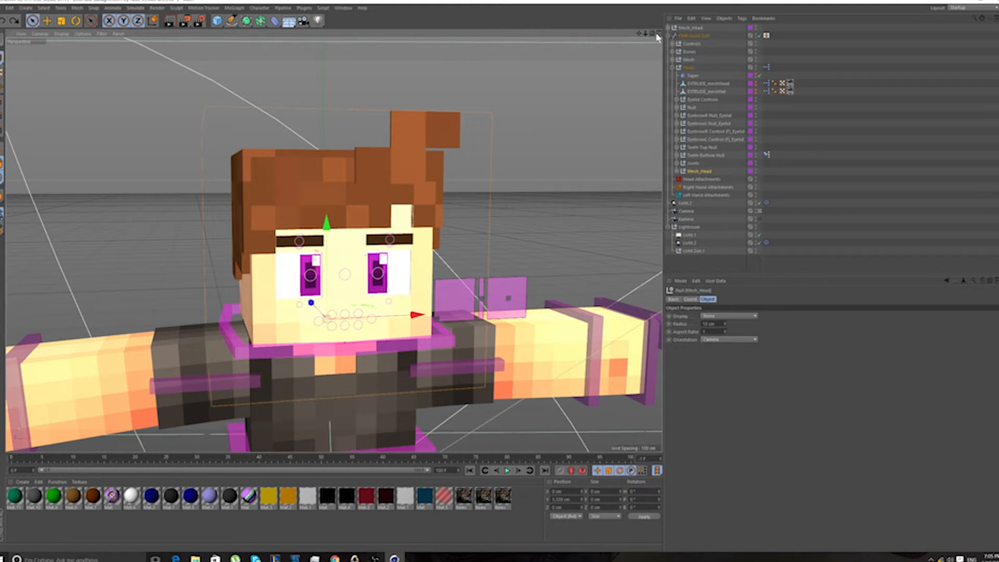
left_click(691, 27)
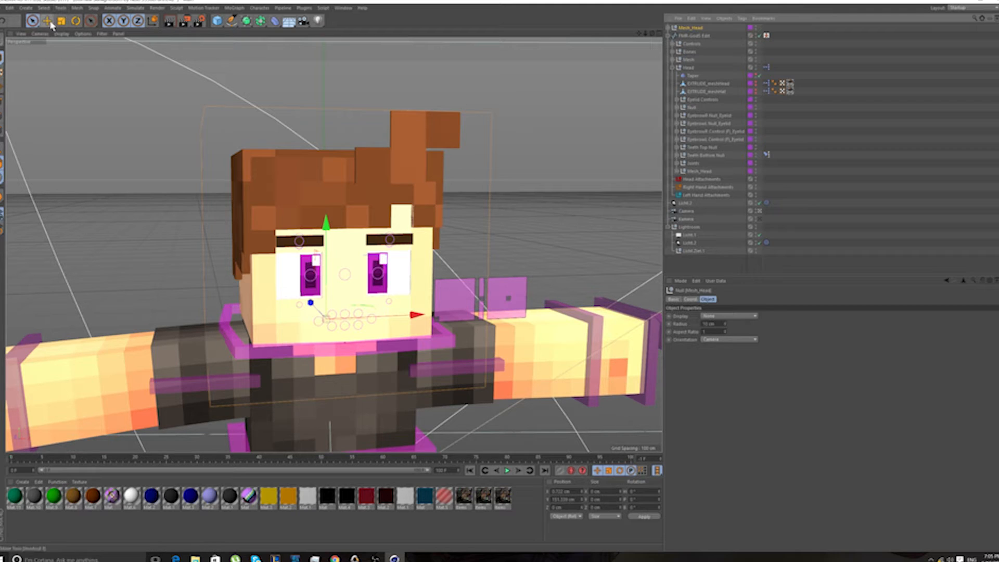
left_click(76, 21)
left_click(227, 308)
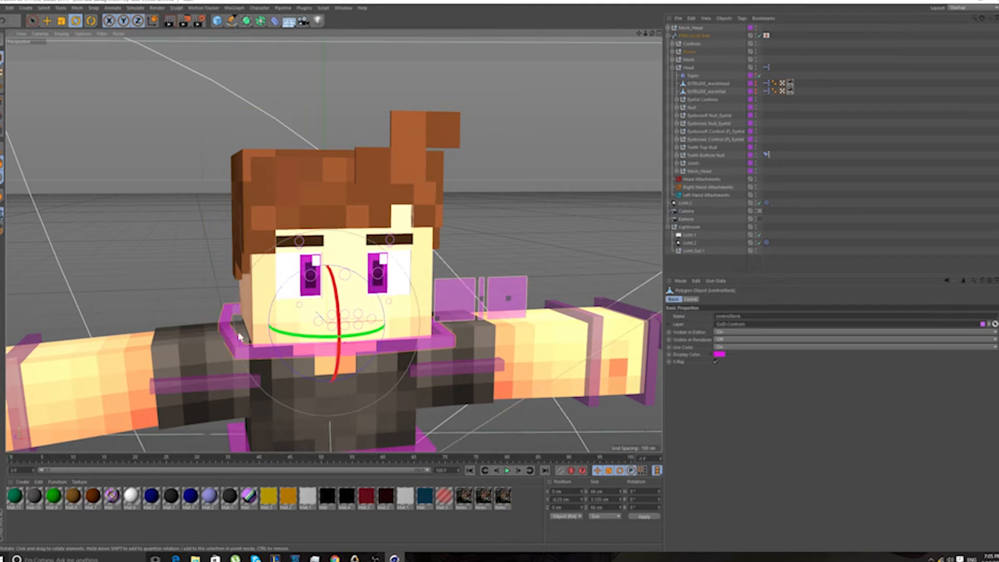
left_click_drag(325, 333, 548, 248)
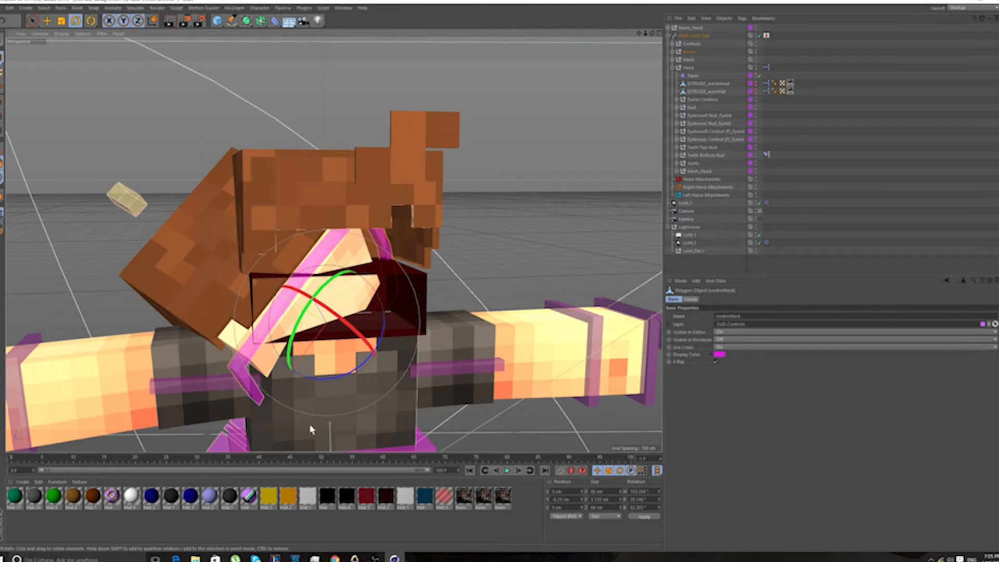
key("ctrl+z")
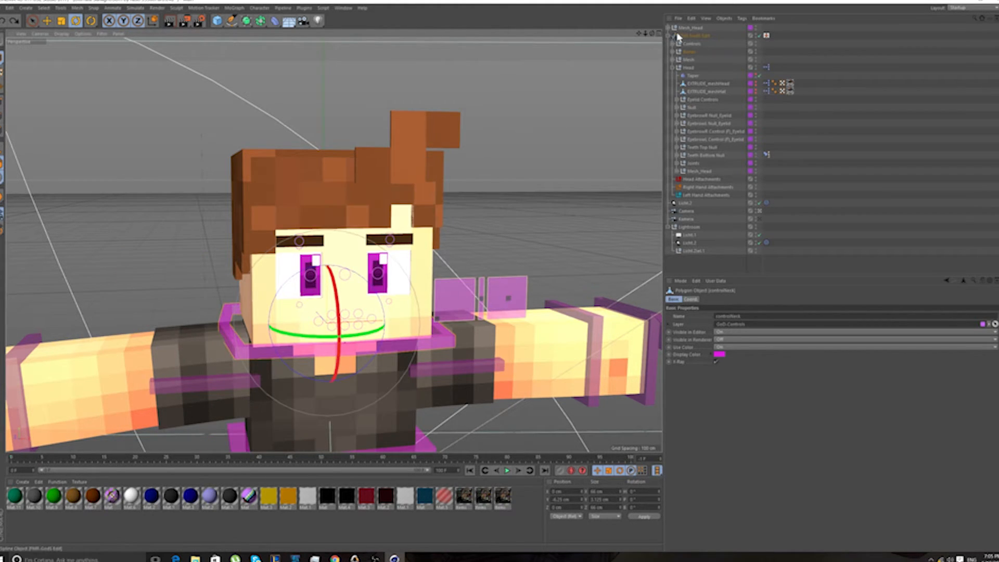
Parent the top-level Mesh_Head hair copy under the rig's own Mesh_Head inside the Head group, and collapse the rig hierarchy
left_click(45, 21)
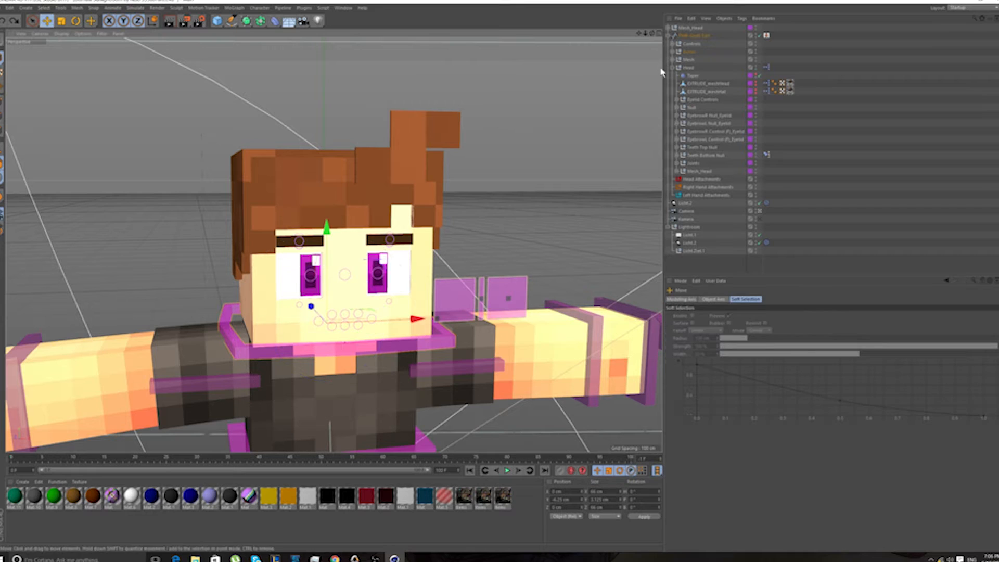
left_click(692, 28)
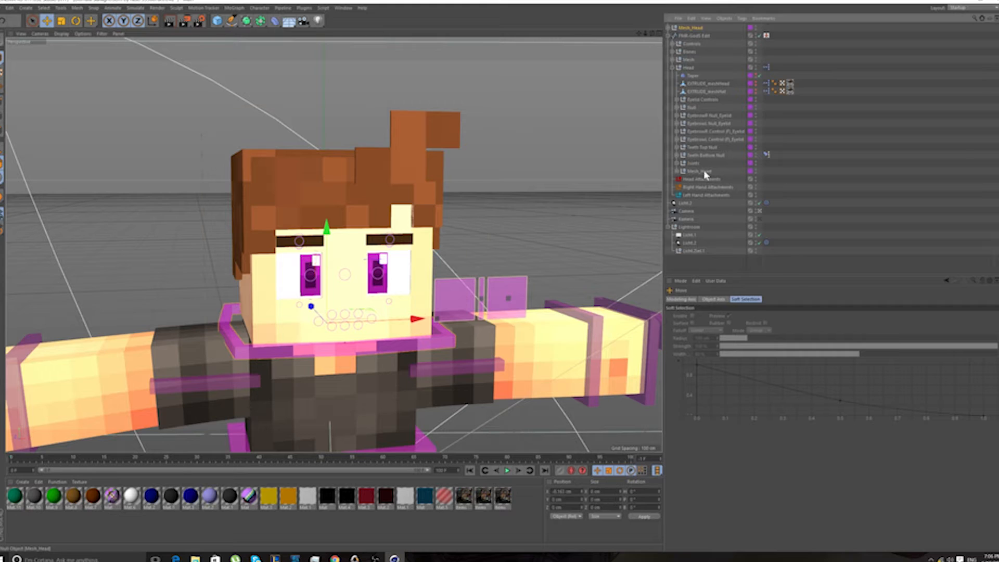
left_click(703, 171)
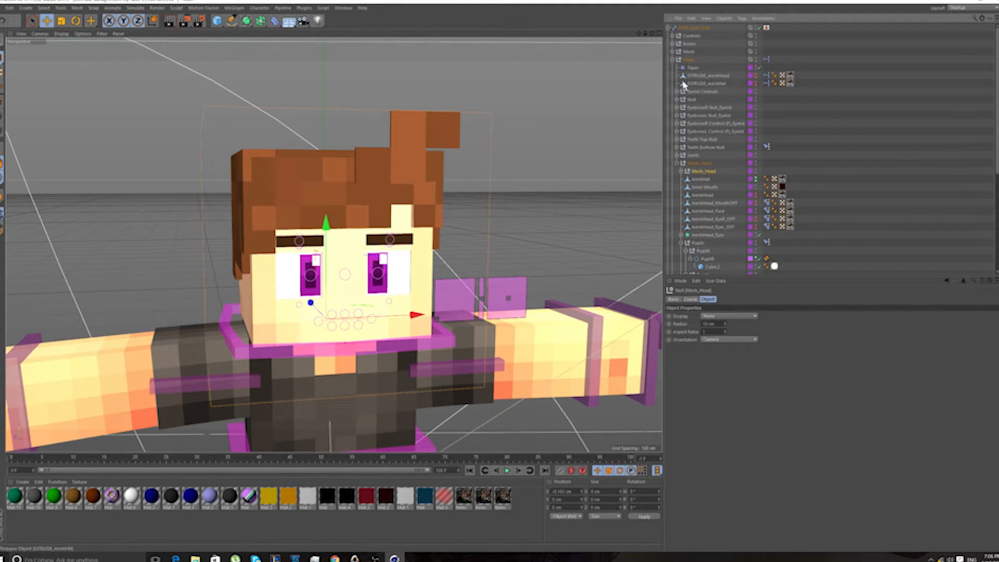
left_click(669, 28)
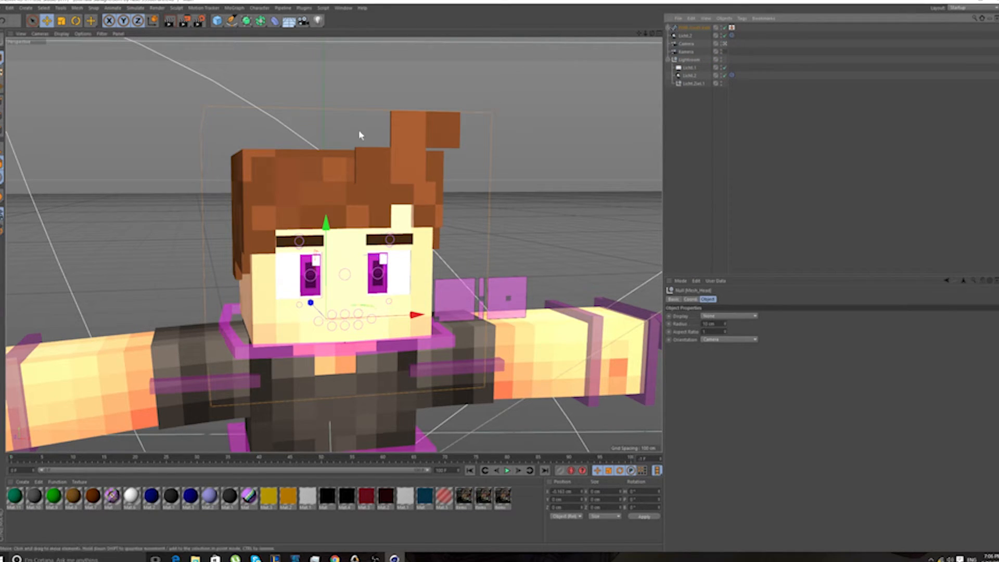
Test the parented hair by rotating the neck control again, and undo that rotation
left_click(76, 22)
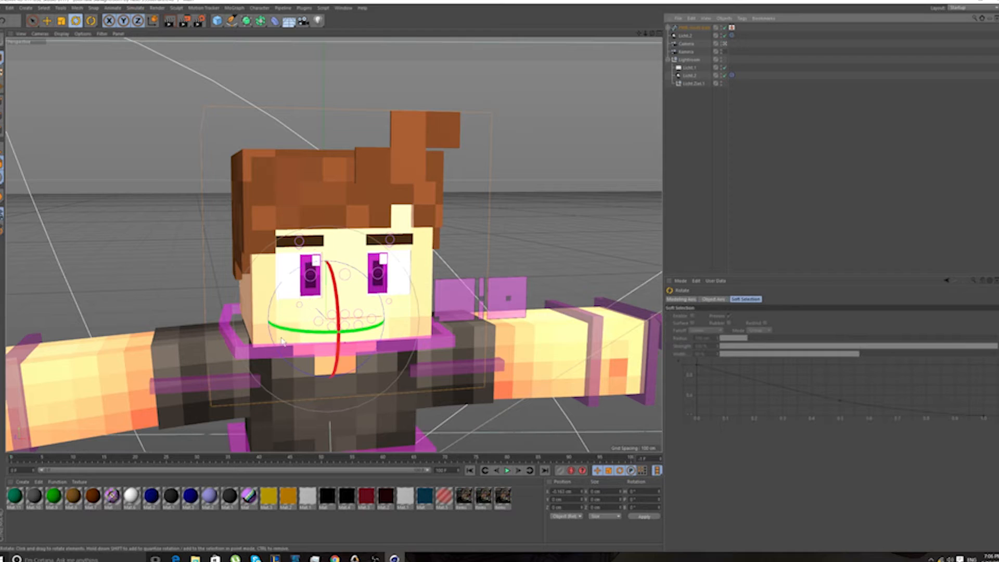
left_click(261, 348)
left_click_drag(305, 328, 252, 183)
key("ctrl+z")
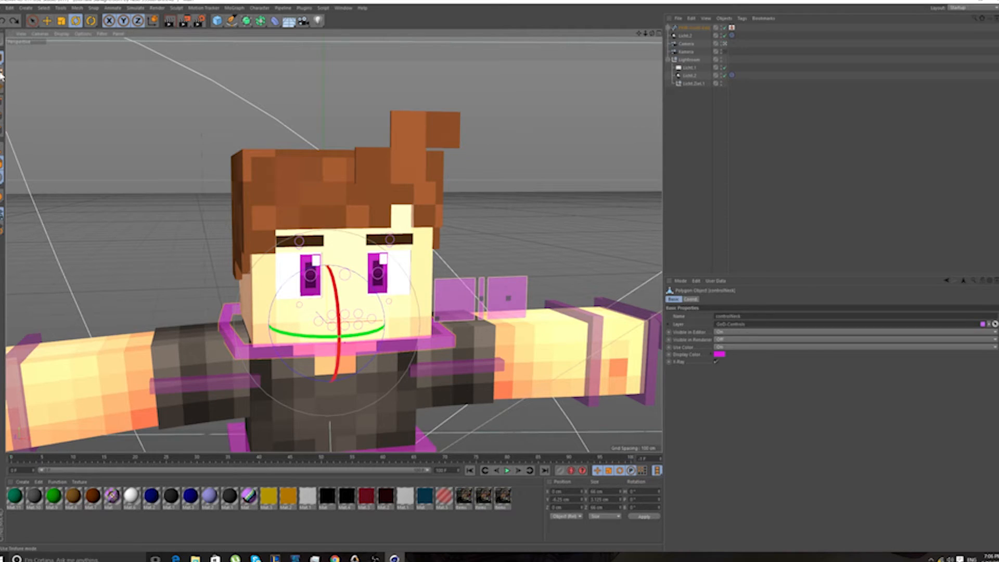
Select the raised hair tuft above the head and scale it down
left_click(32, 20)
left_click(361, 133)
left_click(401, 136)
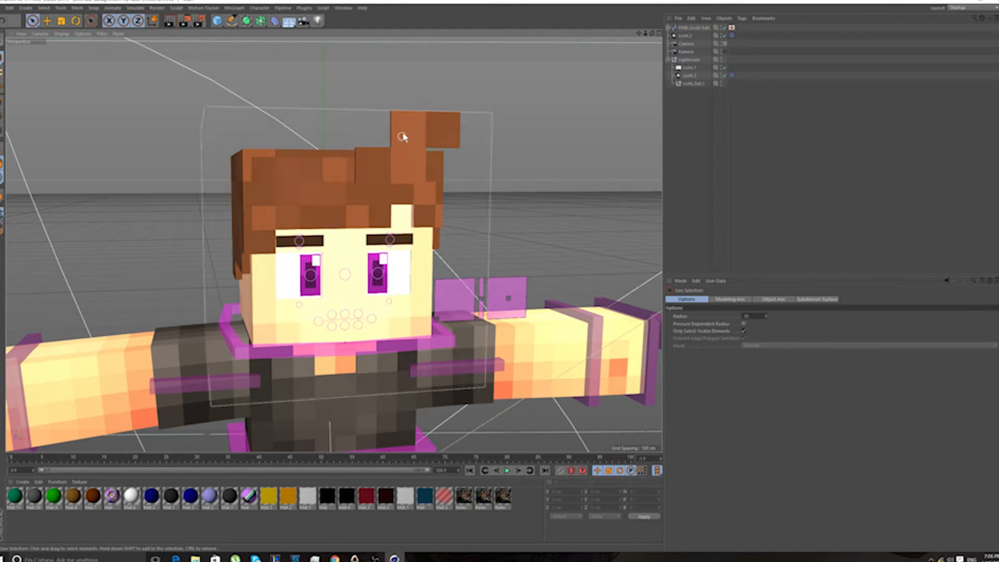
left_click(61, 21)
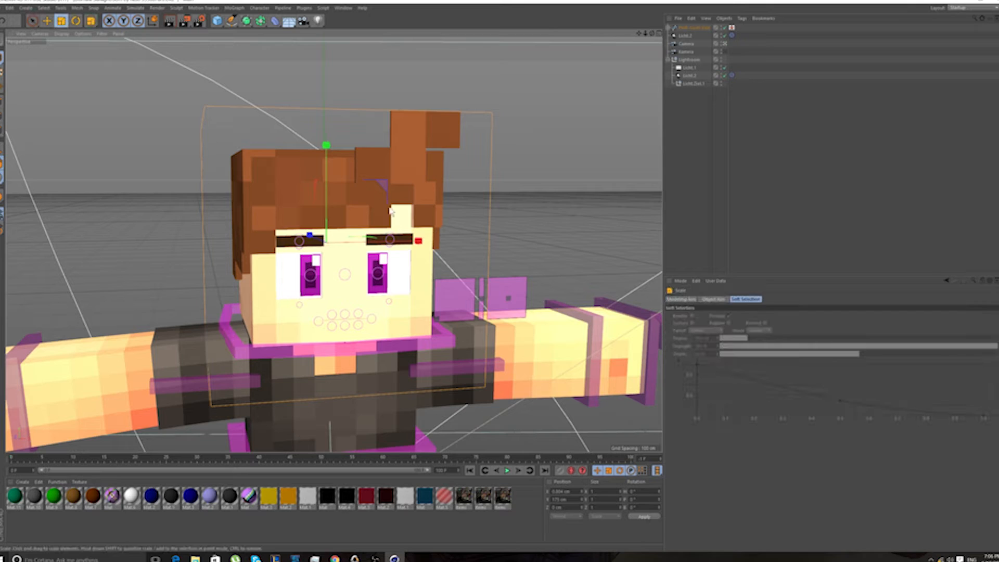
left_click_drag(364, 151, 345, 230)
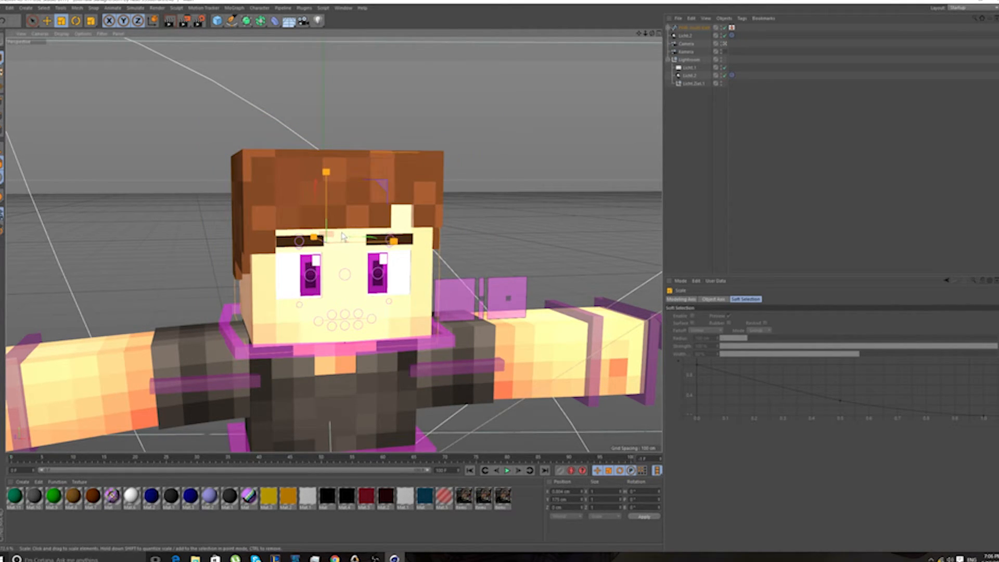
Pose the mouth into a smile by moving its open/close control and raising its expression control
left_click_drag(652, 32, 301, 156)
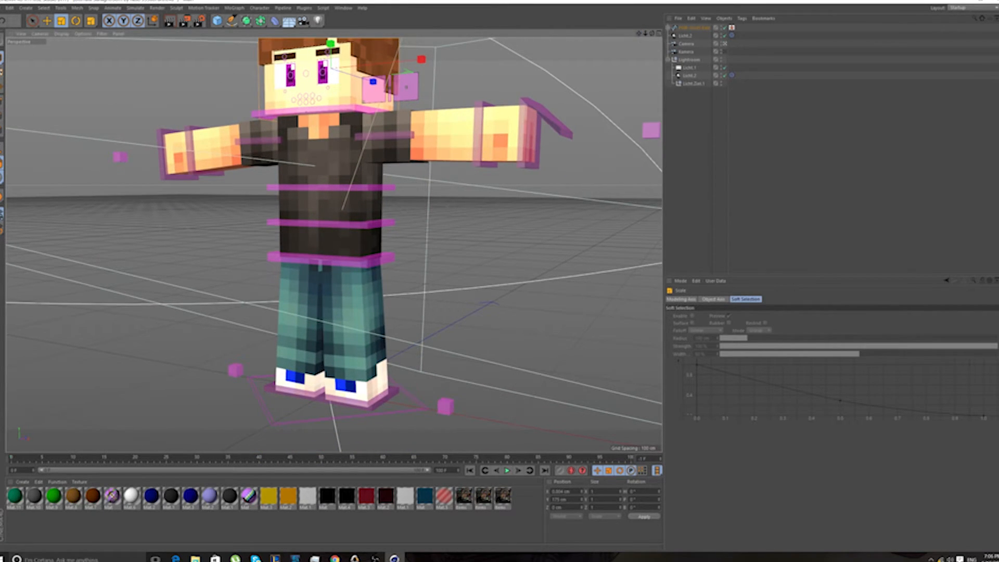
left_click_drag(643, 34, 644, 78)
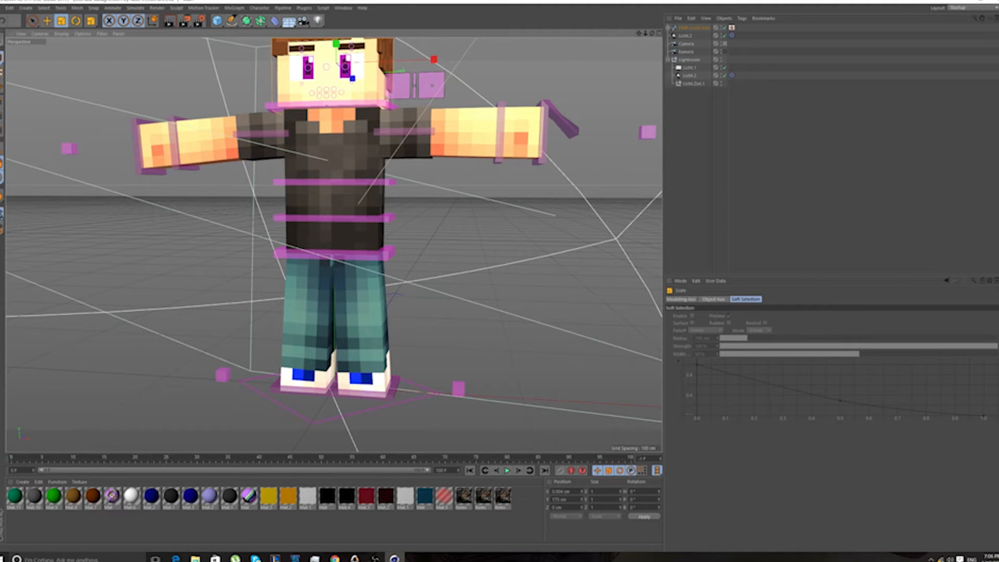
left_click_drag(645, 33, 578, 89)
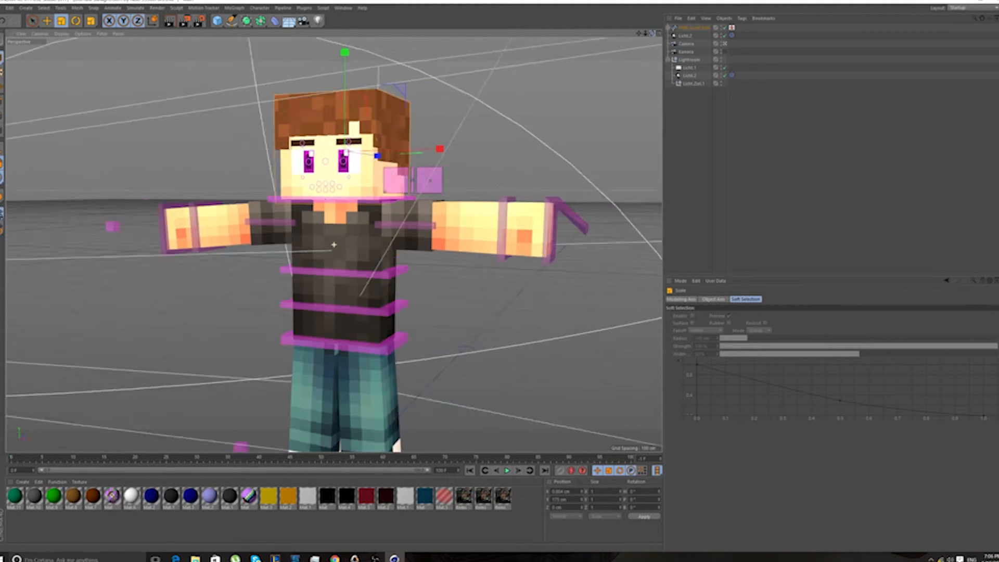
left_click_drag(651, 33, 609, 46)
scroll(342, 162, "up", 5)
left_click(47, 20)
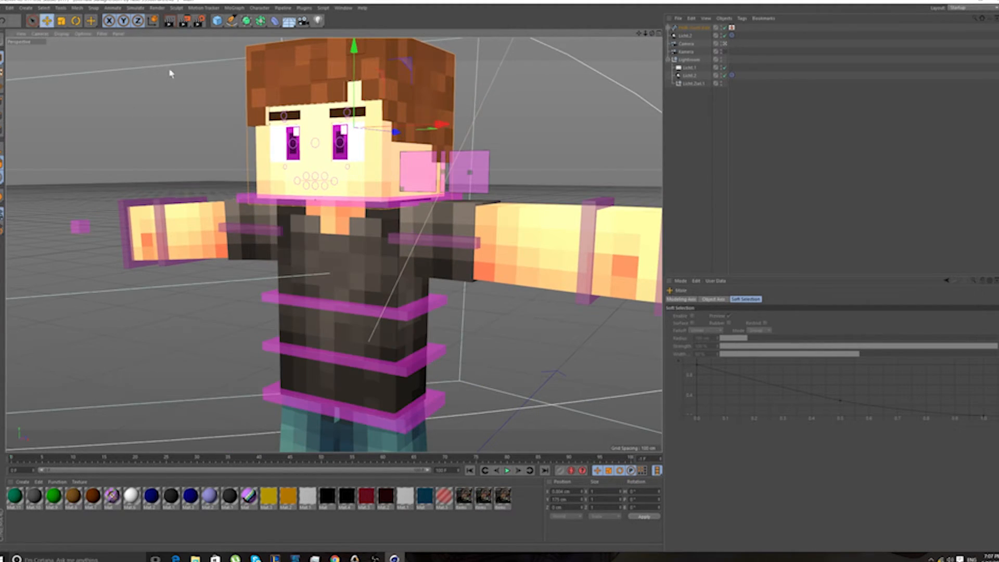
left_click(418, 172)
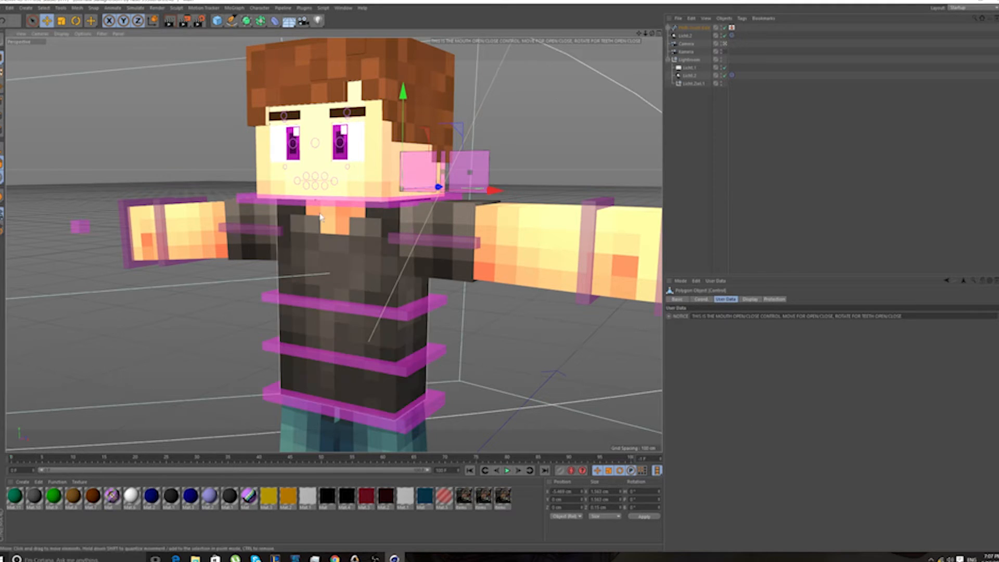
scroll(321, 217, "up", 2)
left_click_drag(479, 126, 505, 103)
left_click(482, 163)
left_click_drag(477, 145, 493, 120)
left_click(435, 166)
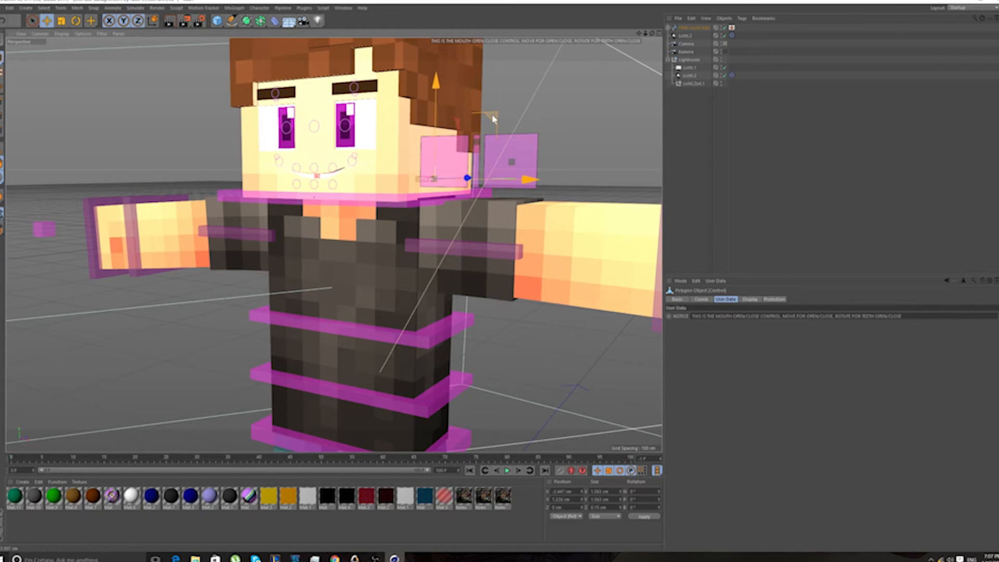
Lower the mouth expression control to soften the smile and fine-tune the mouth's open/close control
left_click(476, 143)
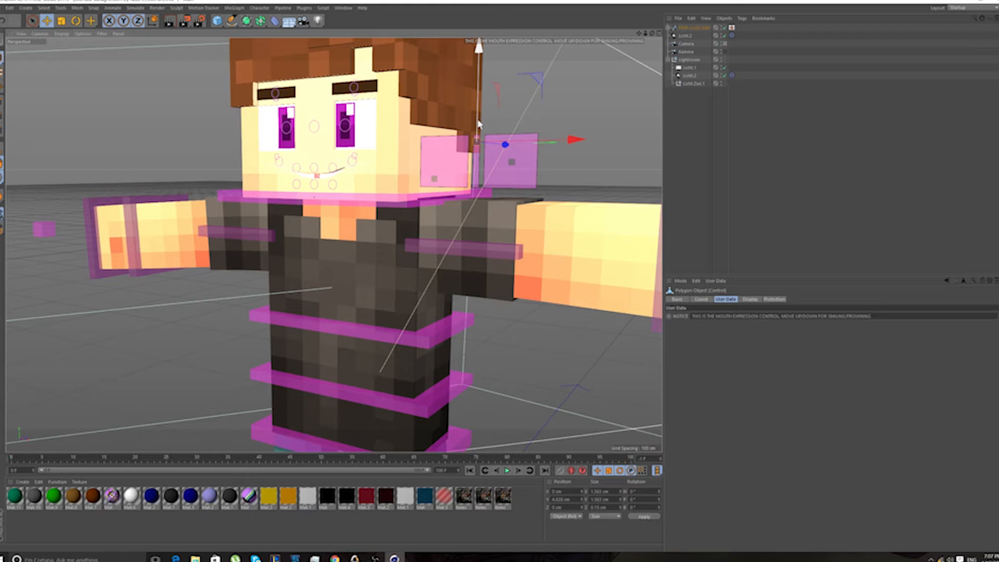
left_click_drag(478, 123, 472, 135)
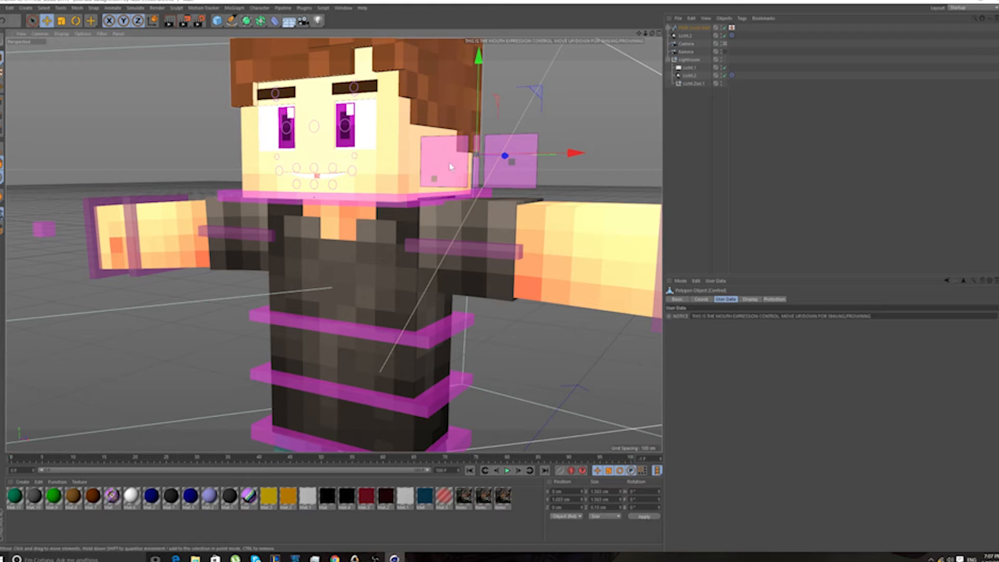
left_click(492, 122)
left_click_drag(493, 122, 487, 122)
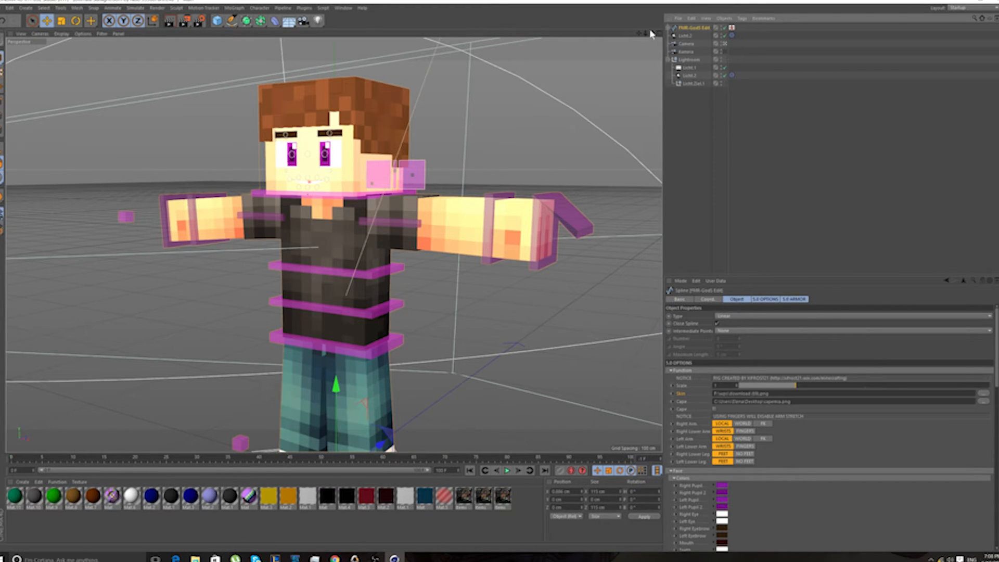
Turn on the cape for the FMR-God1 Edit rig and load Diamond.png as its texture
left_click(715, 410)
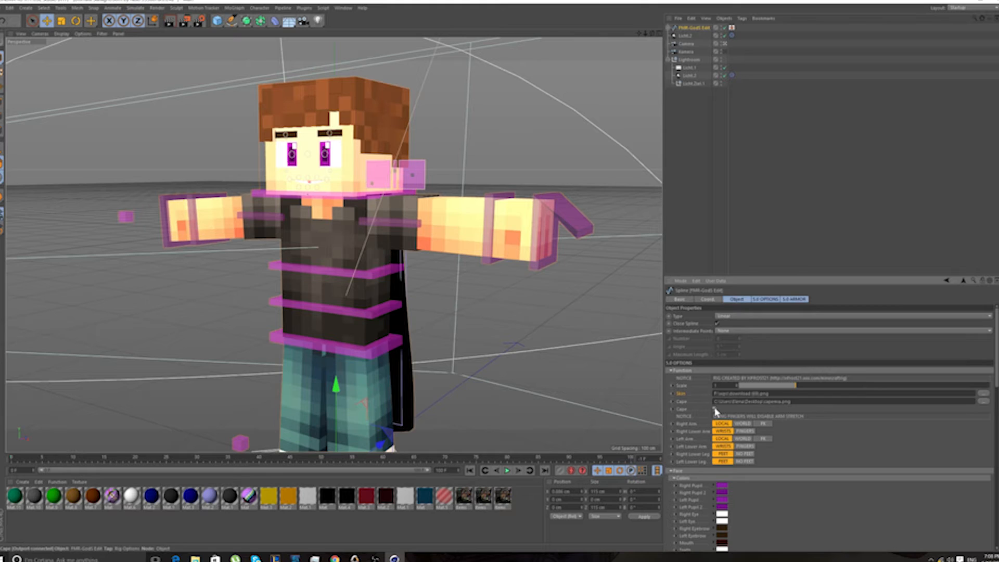
left_click(982, 403)
left_click(365, 80)
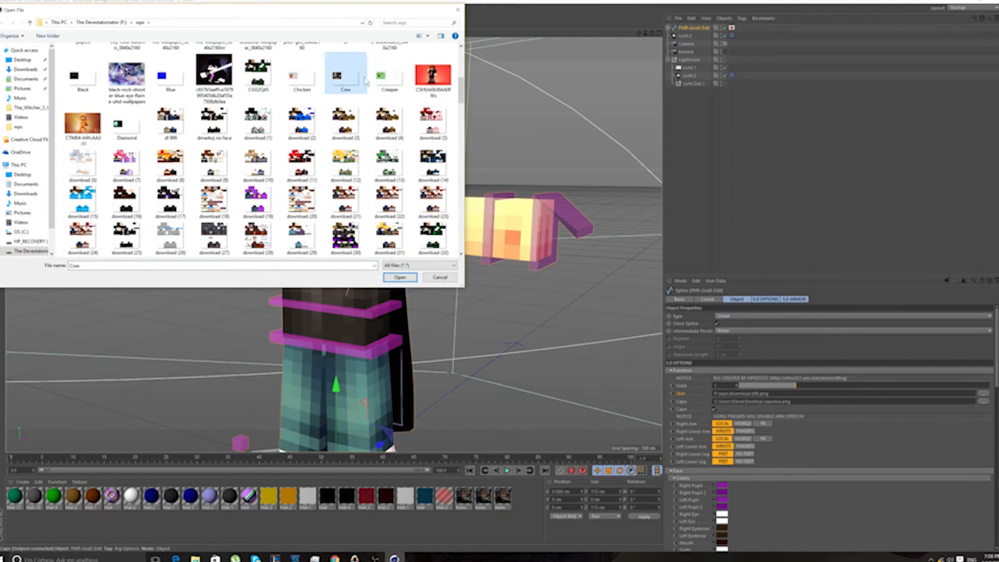
left_click(91, 88)
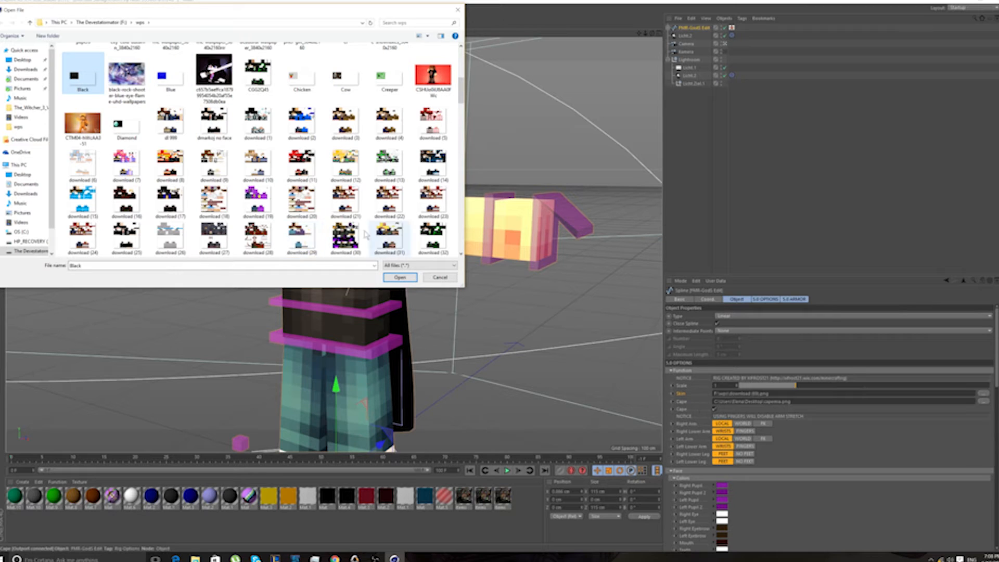
left_click(126, 125)
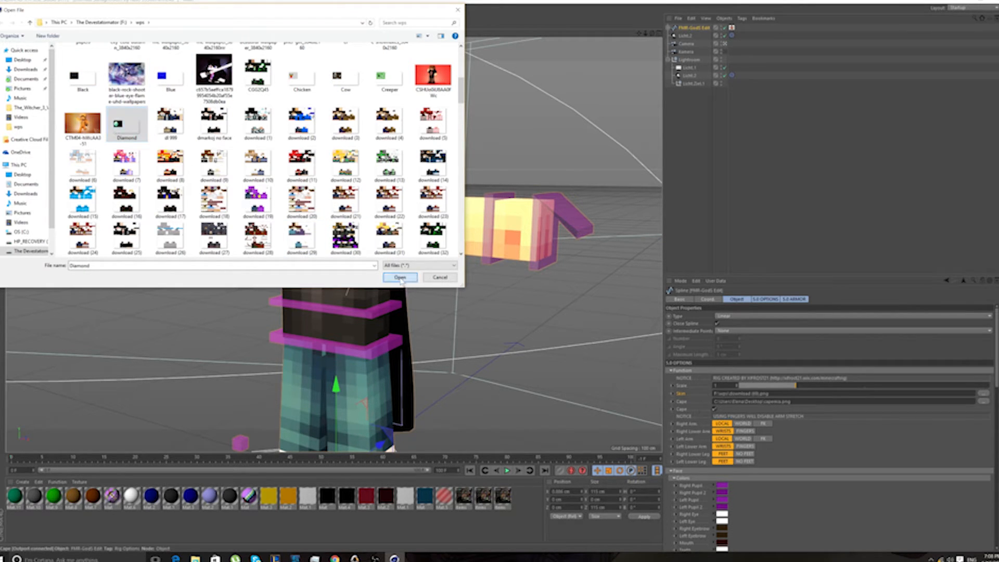
left_click(400, 277)
scroll(334, 244, "up", 3)
left_click_drag(651, 33, 633, 3)
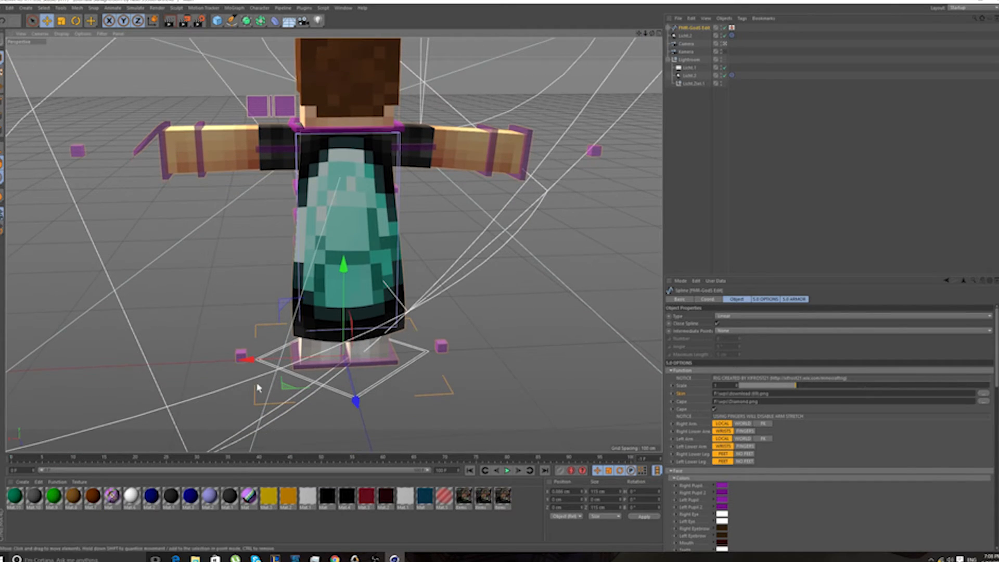
left_click(374, 558)
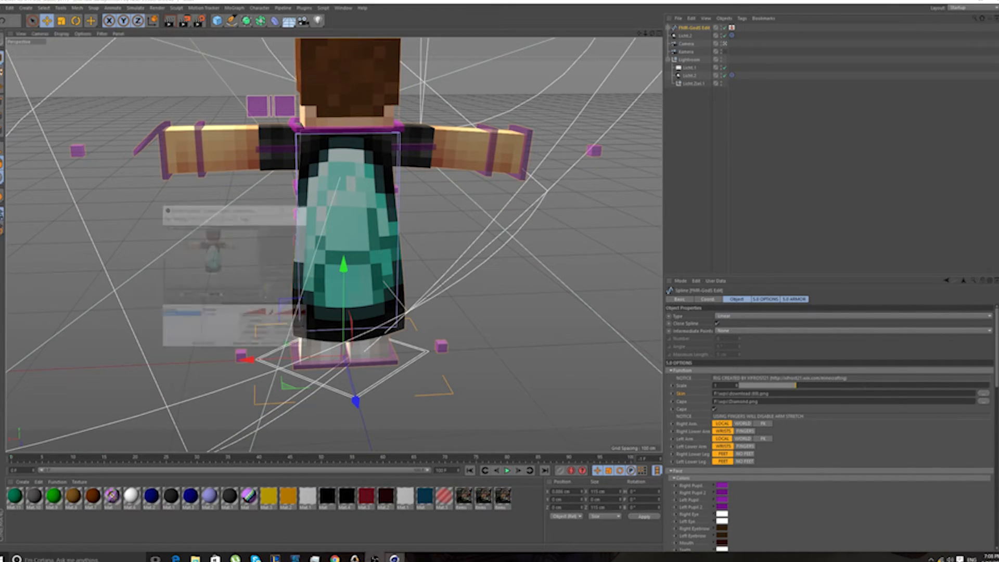
left_click(235, 129)
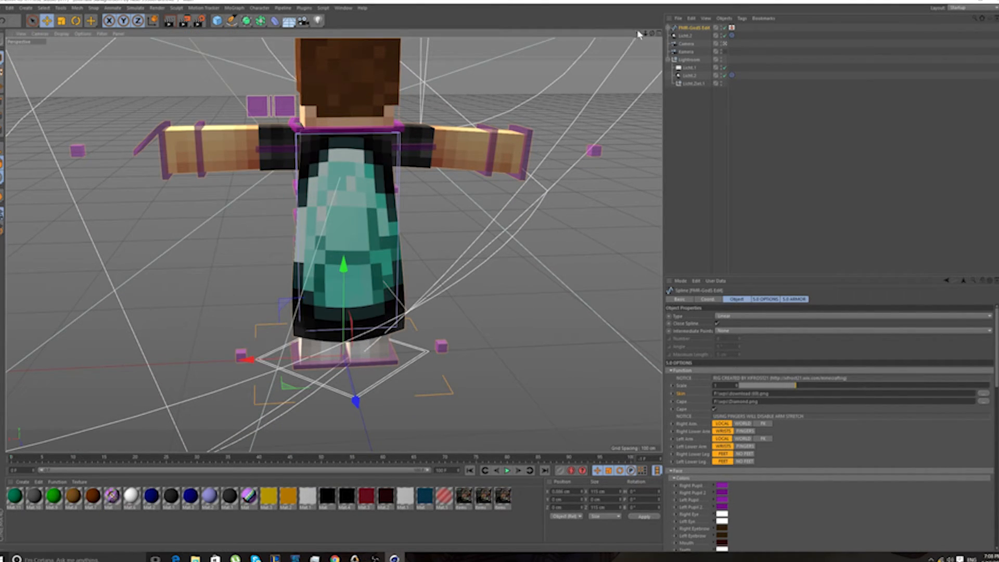
Try rotating the cape around its attachment at the shoulders, and undo the rotation
left_click_drag(652, 34, 733, 23)
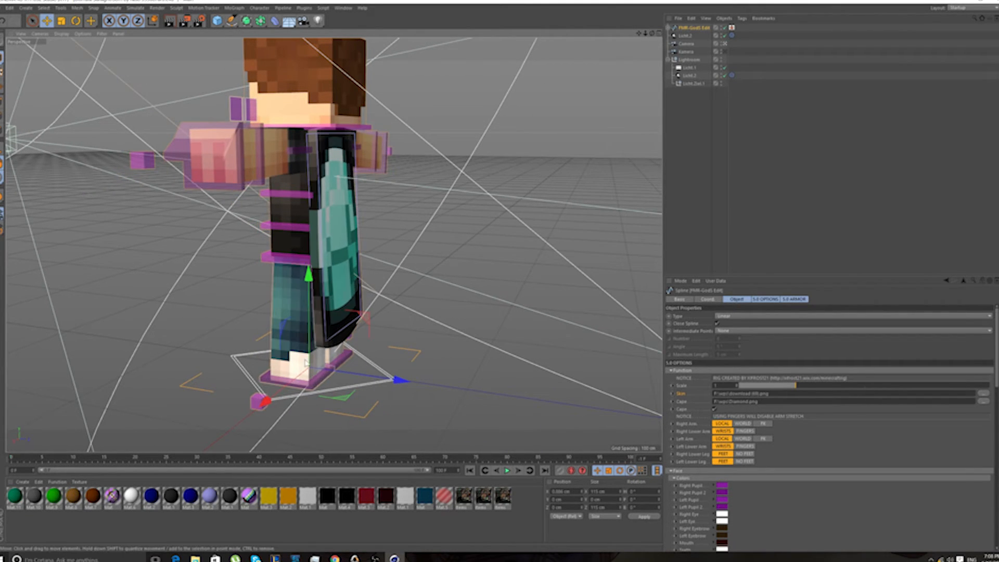
left_click(334, 338)
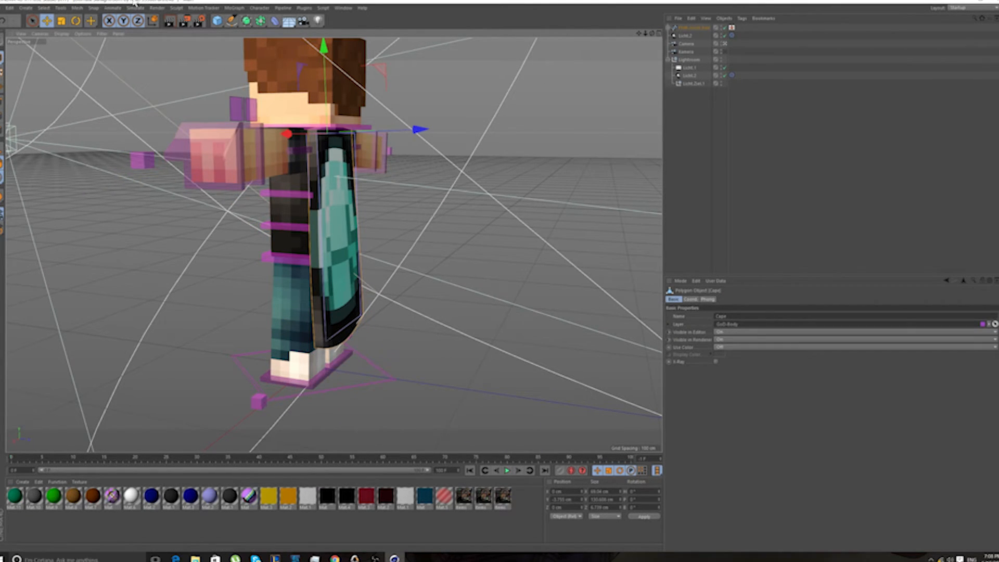
left_click(75, 20)
left_click_drag(283, 169, 489, 268)
key("ctrl+z")
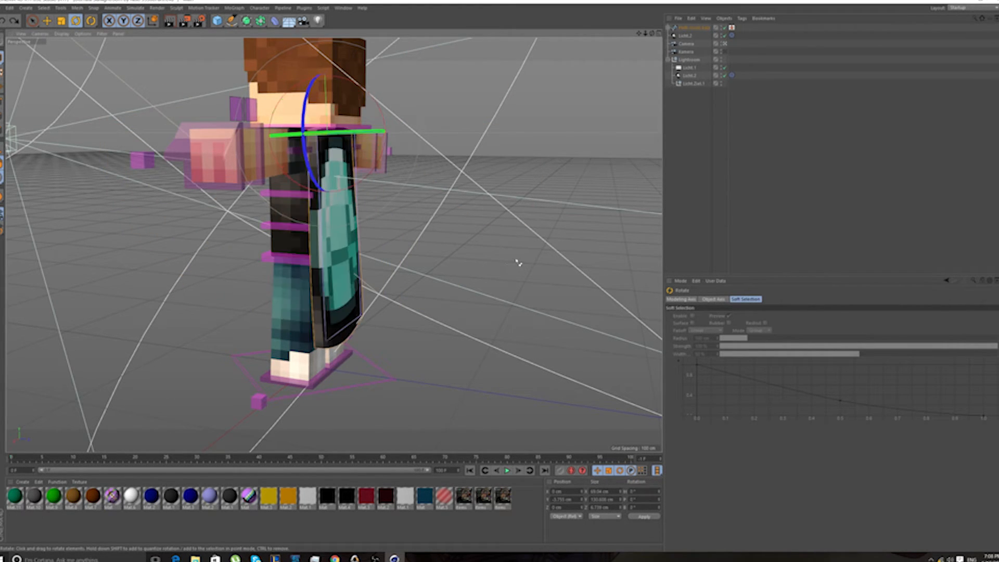
Bend the cape sideways and outwards by moving the bend control's orange handle near the cape's lower edge
left_click(46, 21)
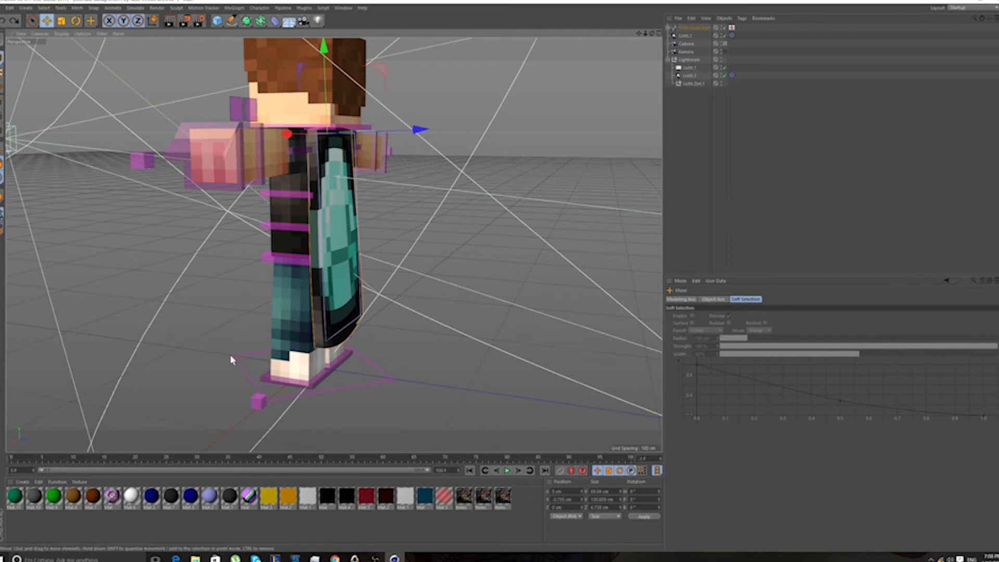
left_click(338, 336)
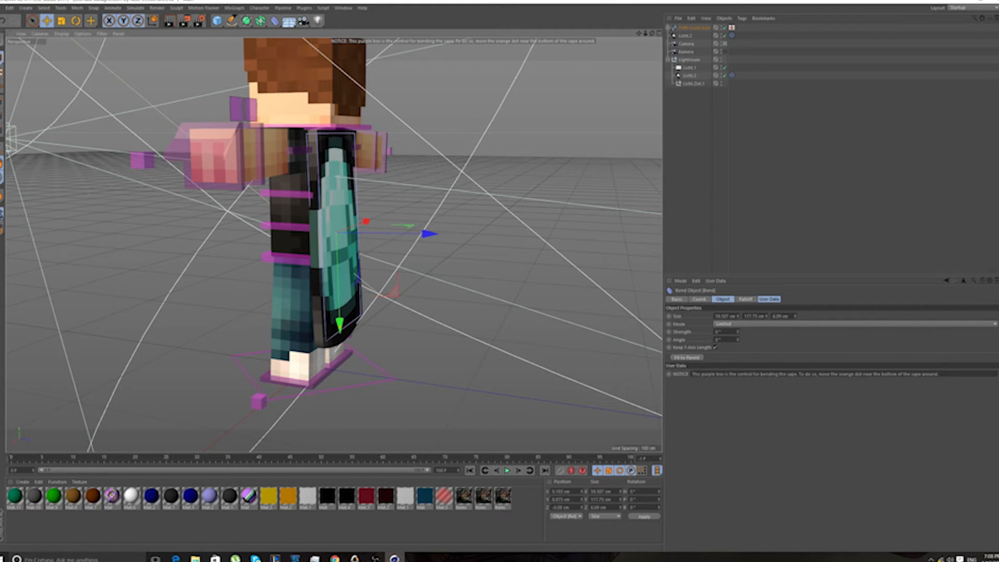
left_click_drag(648, 34, 652, 37)
left_click_drag(334, 245, 390, 252, "alt")
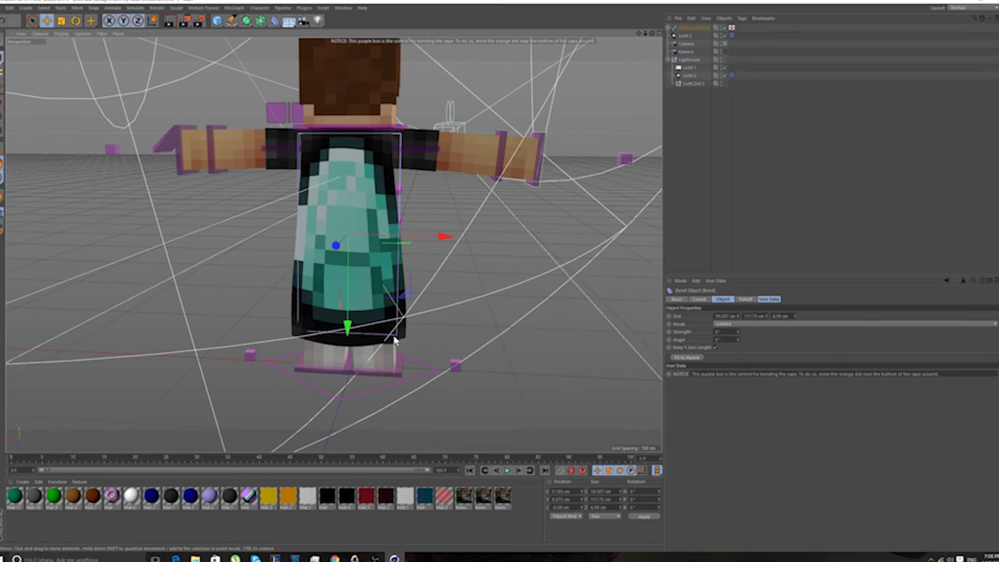
left_click(399, 265)
left_click(400, 264)
left_click_drag(652, 34, 765, 29)
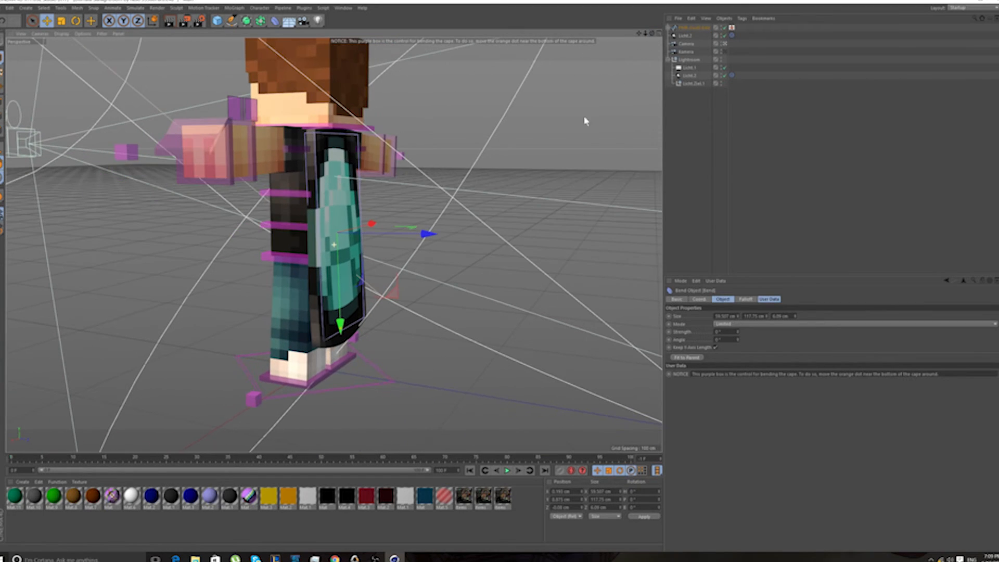
scroll(338, 327, "up", 5)
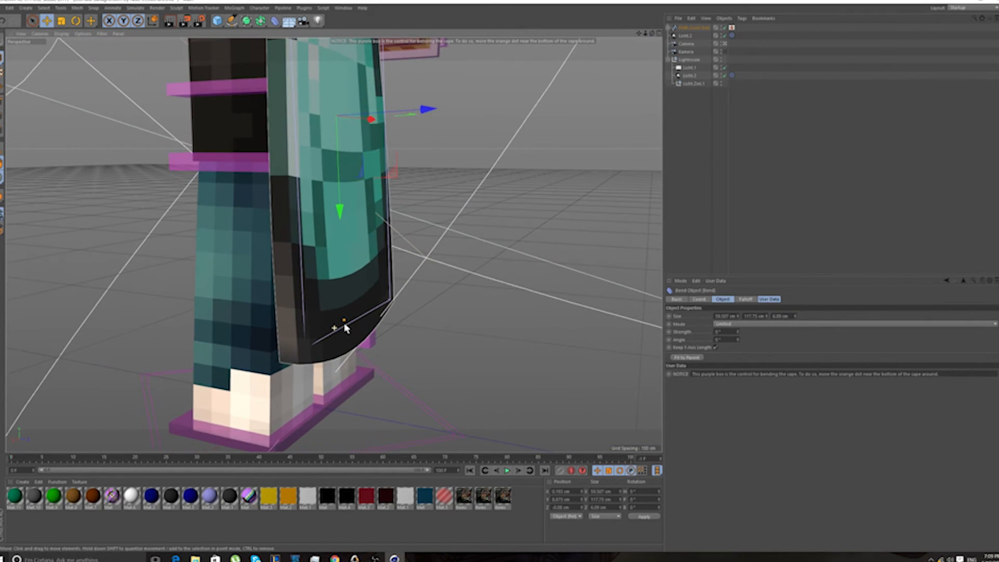
scroll(346, 324, "down", 10)
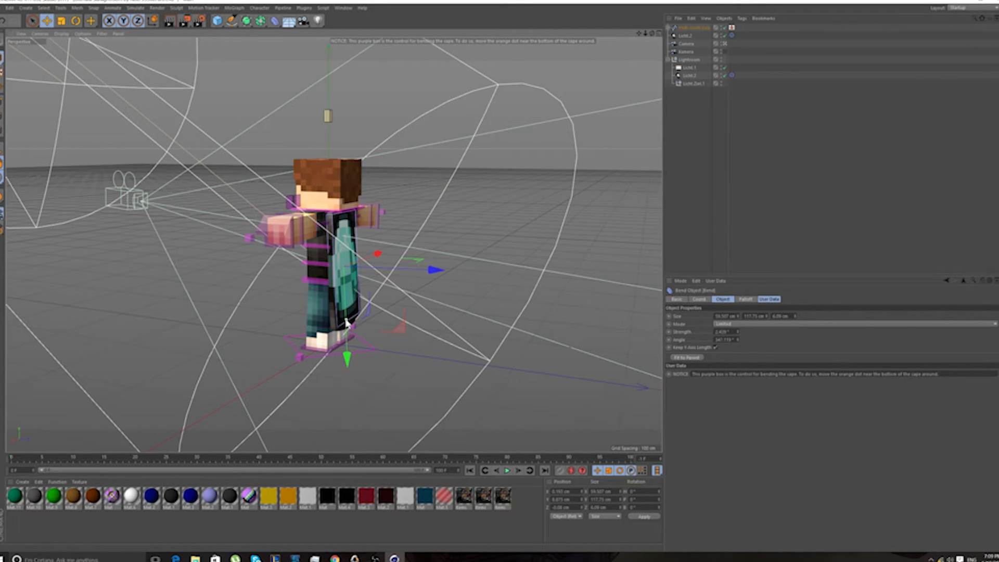
left_click_drag(348, 323, 339, 394)
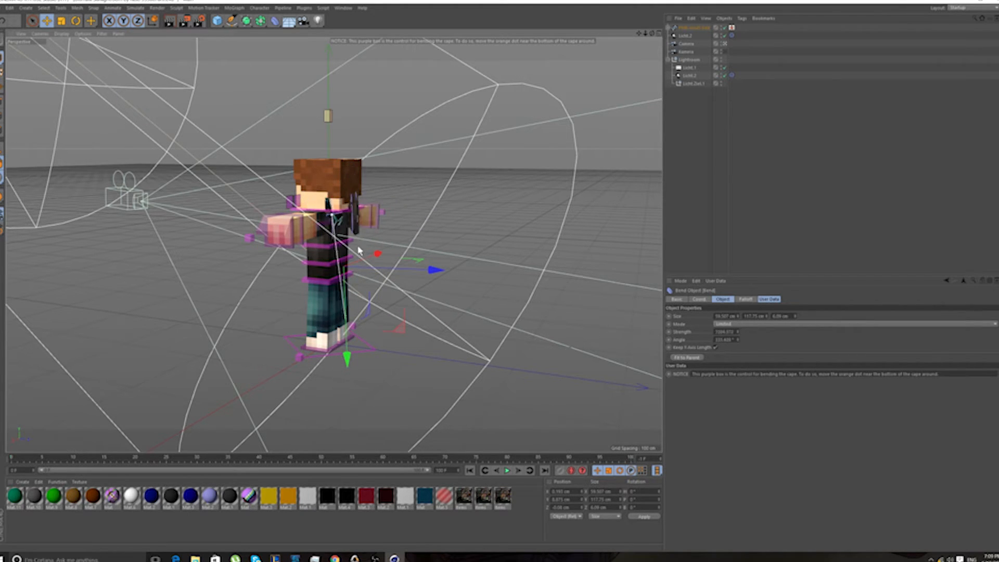
left_click_drag(386, 349, 431, 302)
Lower the waist control to about -3.8 cm in Y so the knees bend, and rotate it by about 10° to turn the torso
left_click_drag(652, 33, 500, 21)
scroll(169, 269, "up", 3)
scroll(340, 260, "up", 1)
scroll(421, 239, "down", 2)
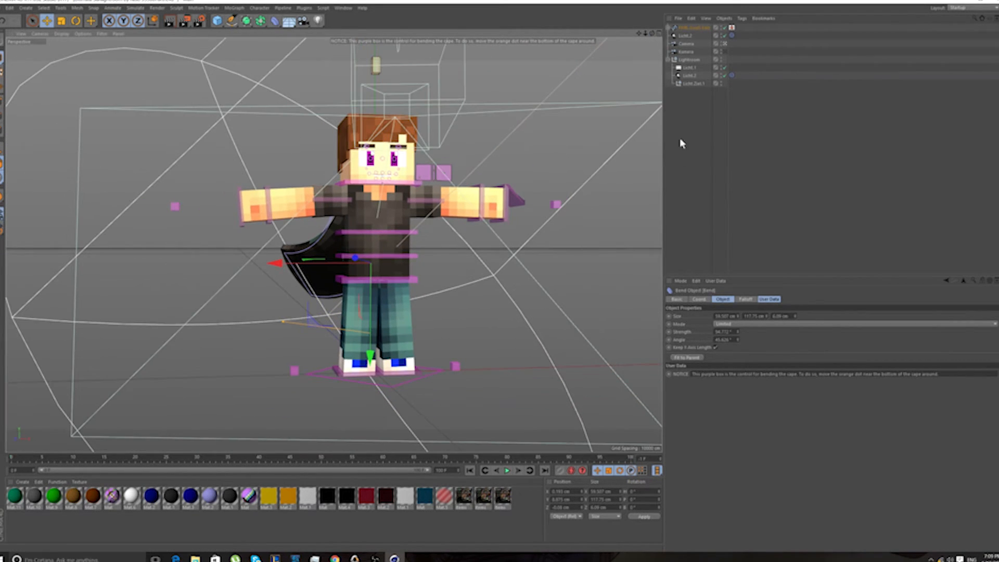
left_click_drag(652, 34, 606, 47)
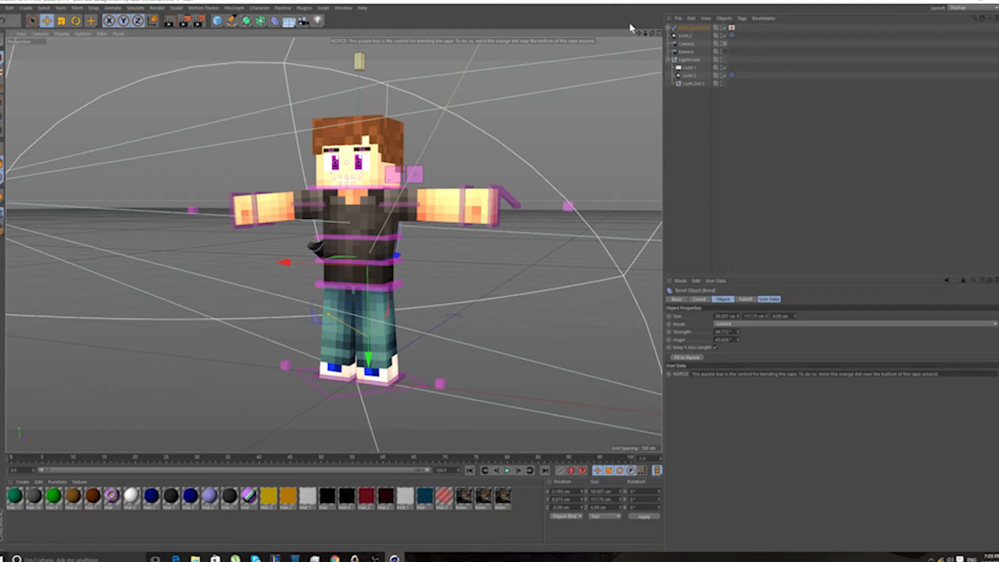
mouse_move(653, 33)
left_mouse_down()
mouse_move(616, 46)
mouse_move(653, 34)
left_mouse_up()
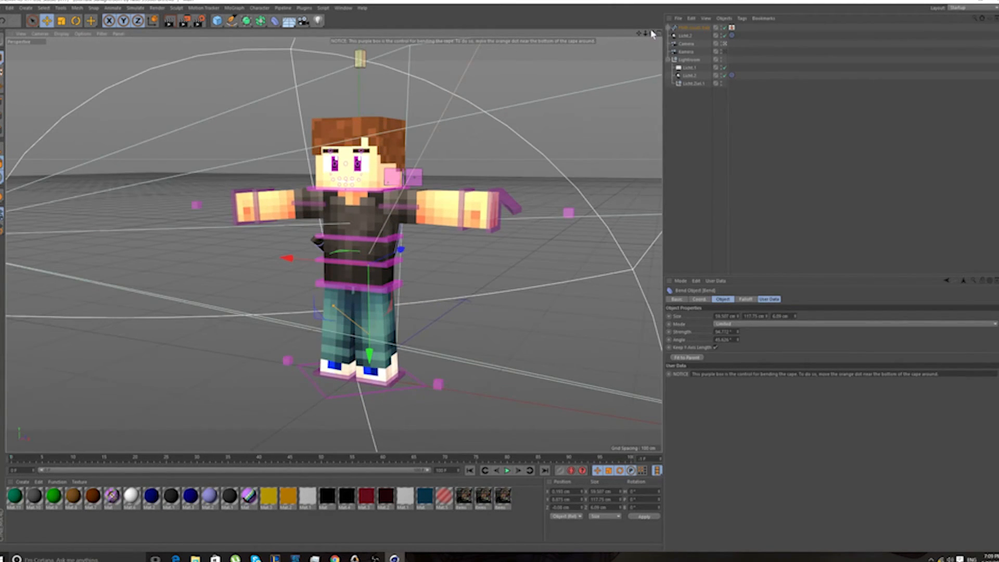
left_click(347, 289)
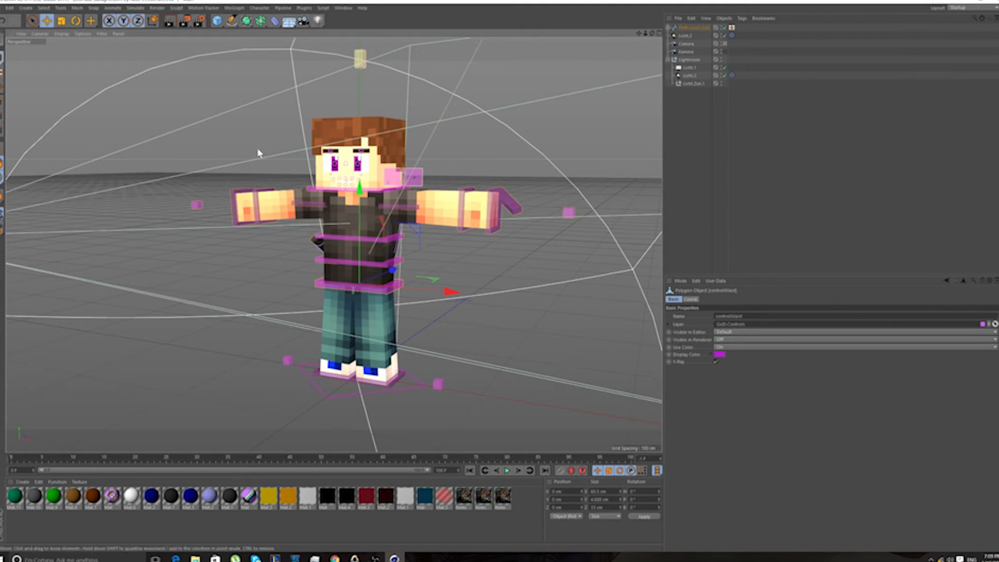
left_click_drag(381, 221, 382, 229)
left_click(77, 21)
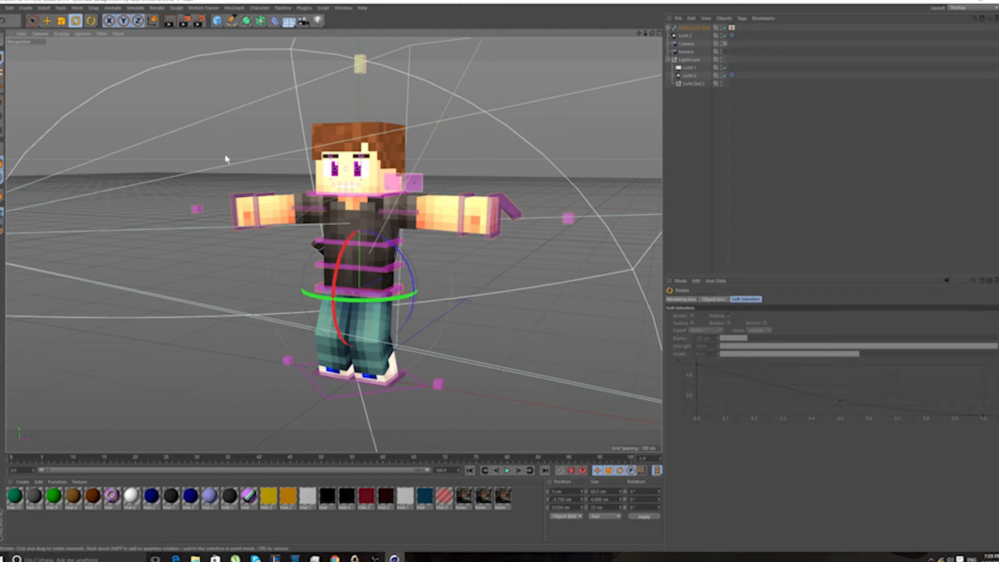
left_click(323, 293)
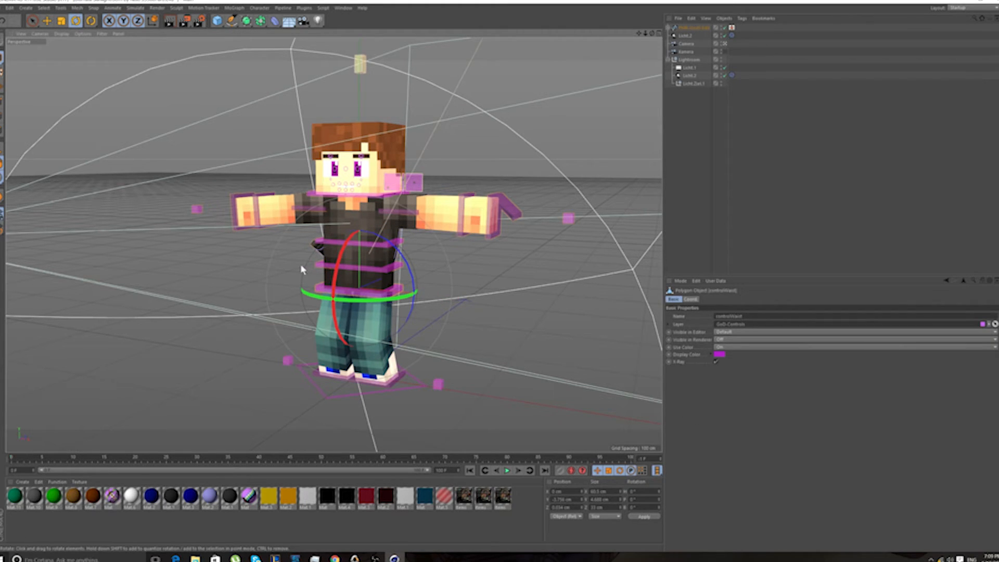
left_click_drag(320, 273, 331, 278)
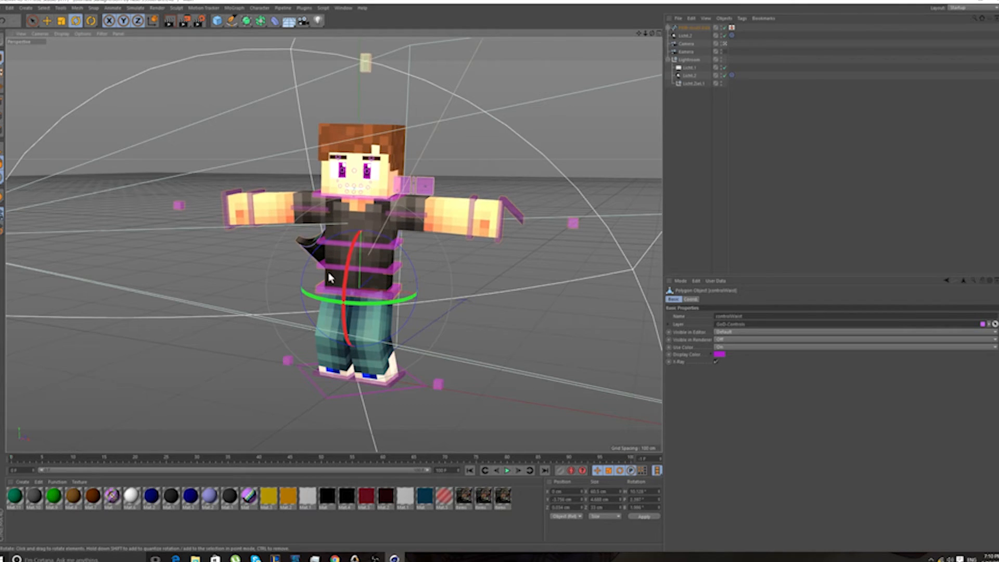
Move the character's right hand control down and in towards the body, and rotate it so the forearm points downwards
left_click(225, 204)
left_click(49, 22)
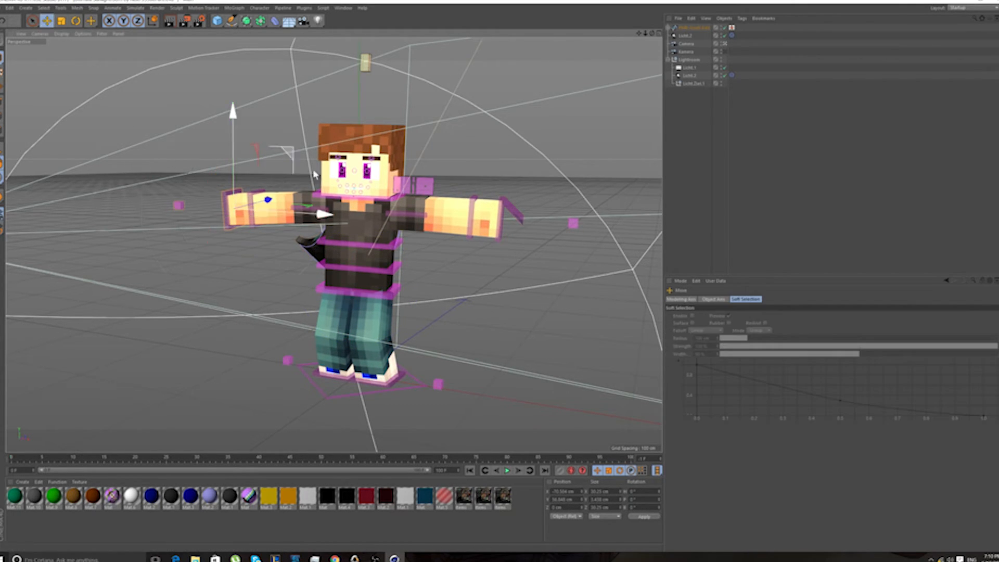
left_click_drag(293, 159, 343, 218)
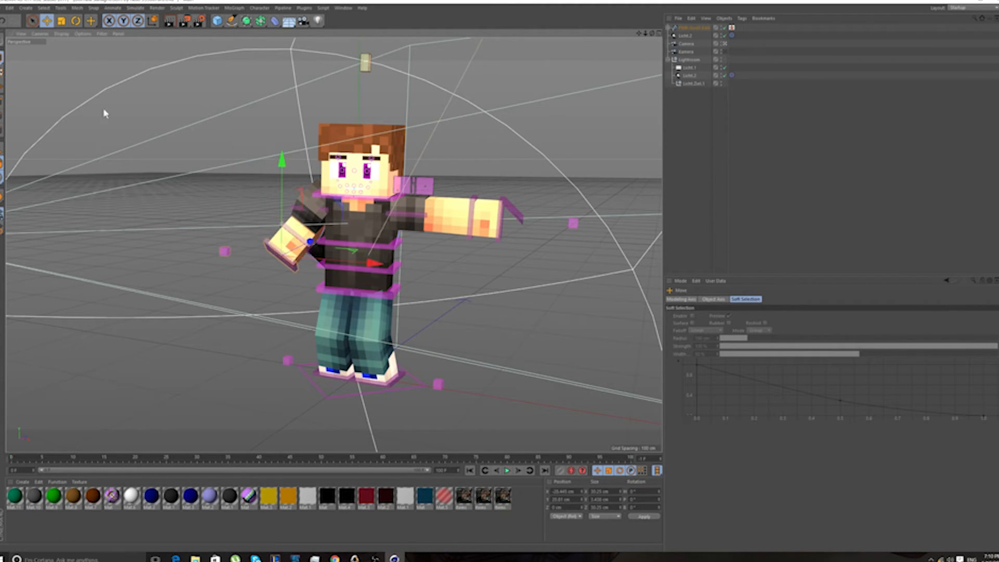
left_click(76, 22)
left_click_drag(291, 263, 379, 268)
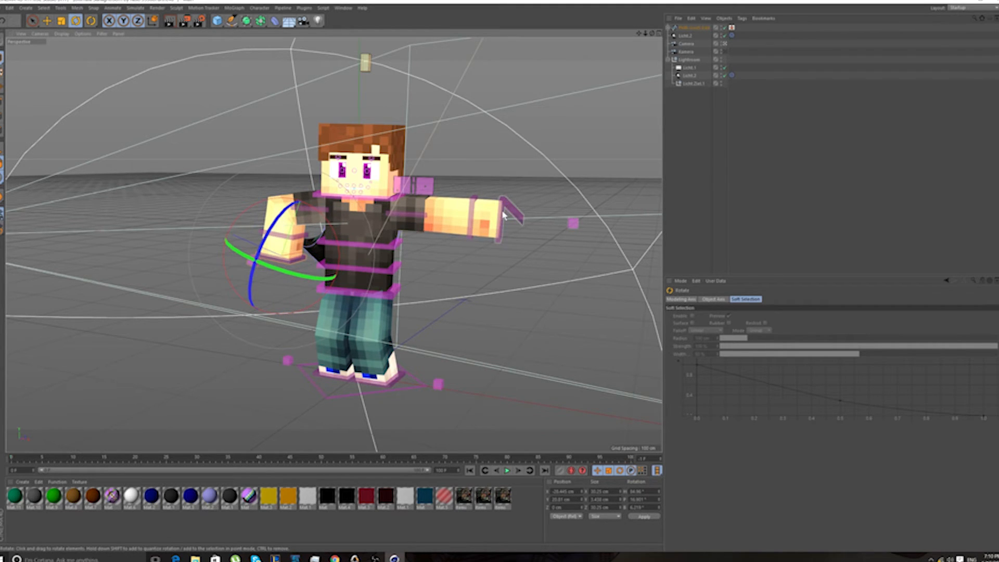
Move the character's left hand control down beside the hip and rotate its heading to about -84°
left_click(504, 214)
left_click(51, 23)
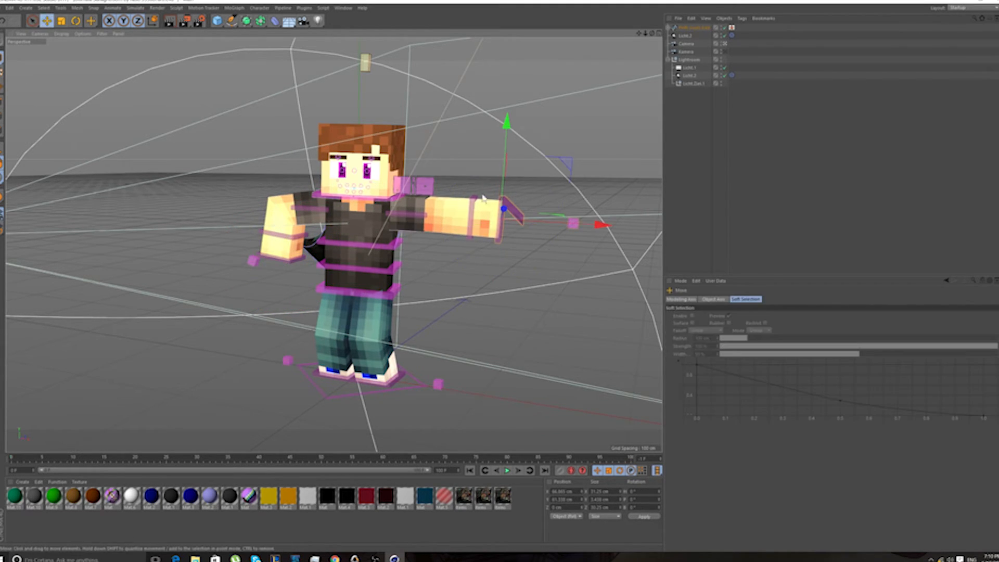
left_click_drag(561, 163, 485, 223)
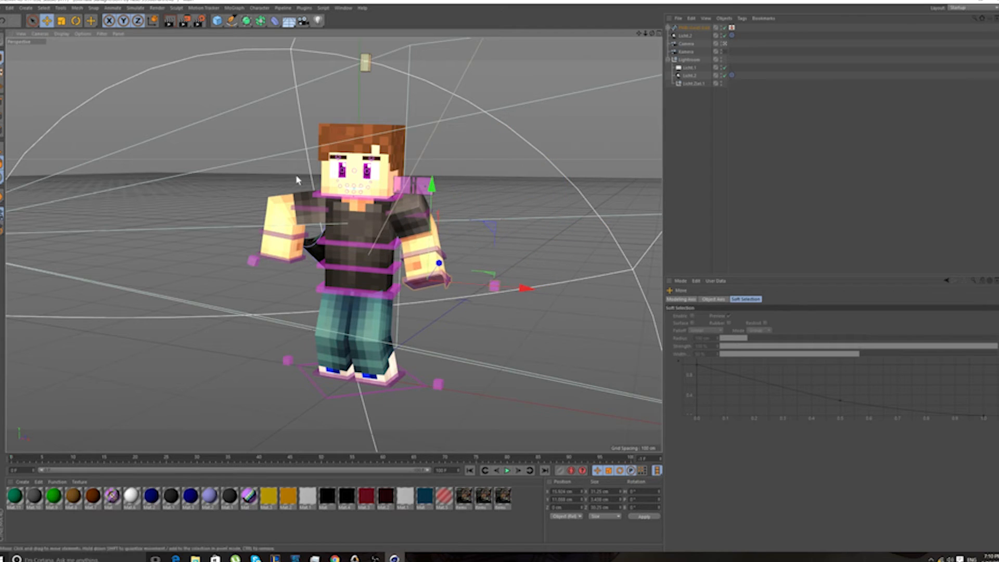
left_click(75, 21)
left_click_drag(370, 285, 250, 286)
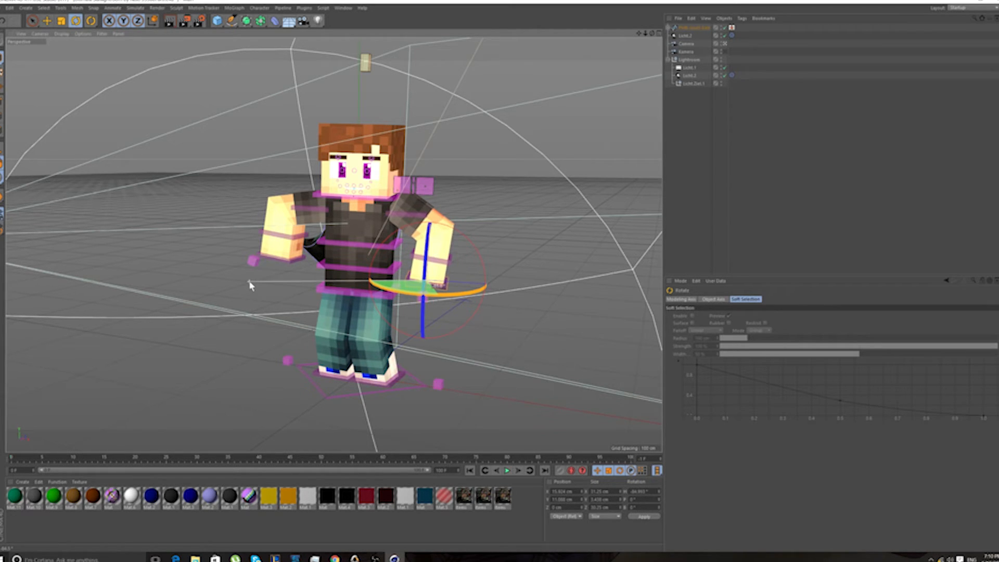
Raise the waist control to about -1.4 cm in Y to straighten the legs slightly
scroll(364, 267, "up", 3)
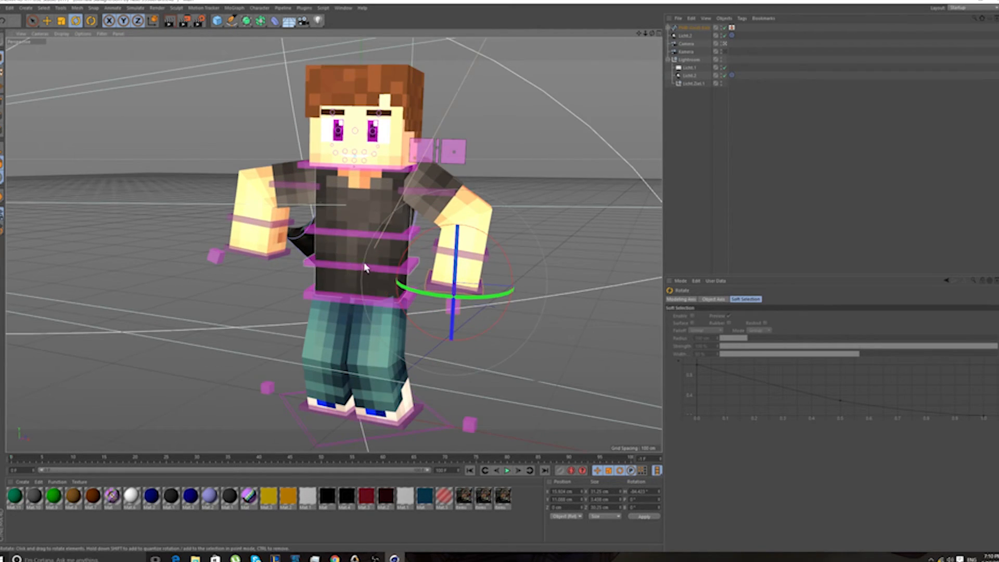
left_click(347, 300)
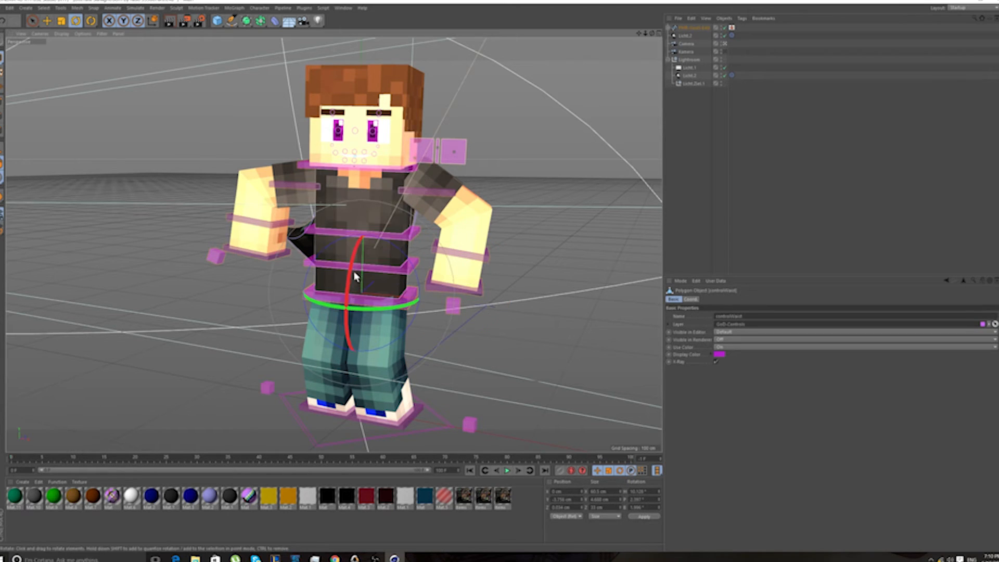
left_click(47, 20)
left_click_drag(363, 253, 363, 245)
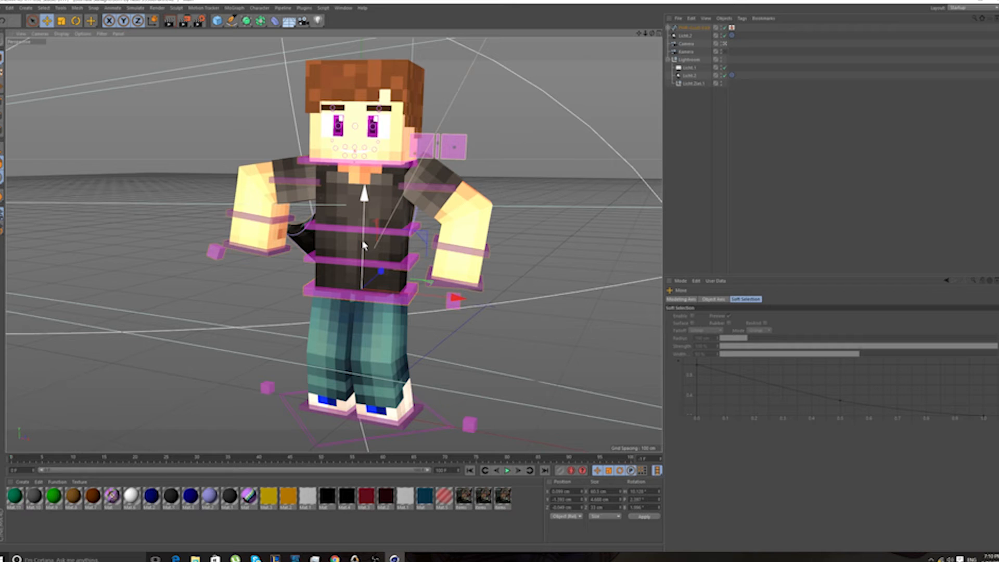
Adjust the left hand control's position and depth so the hand rests on the character's left hip
left_click(468, 232)
left_click_drag(502, 232, 475, 244)
scroll(475, 229, "up", 3)
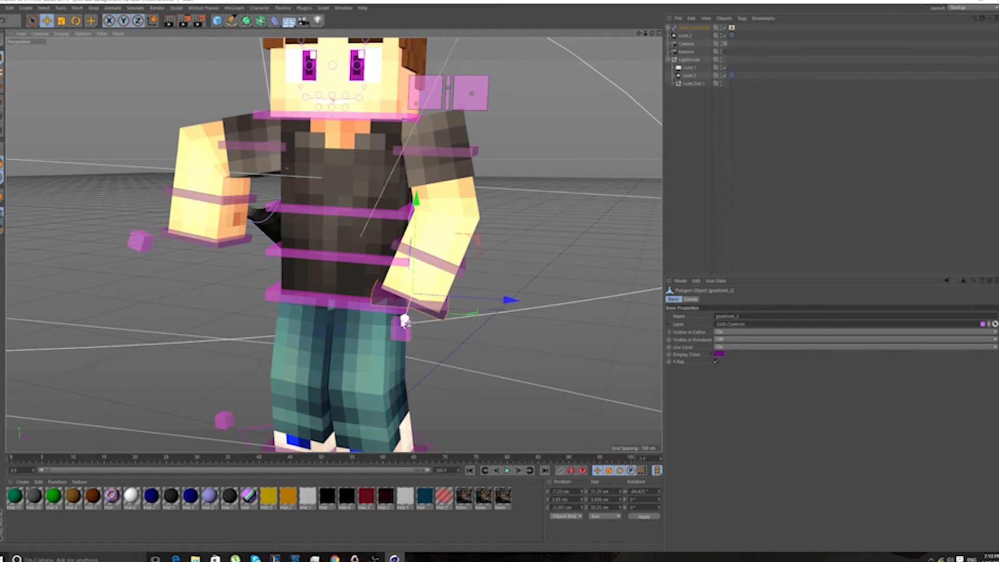
mouse_move(404, 320)
left_mouse_down()
mouse_move(486, 238)
mouse_move(411, 307)
left_mouse_up()
Move the right hand control down and inwards so the hand rests on the character's right hip
left_click(212, 247)
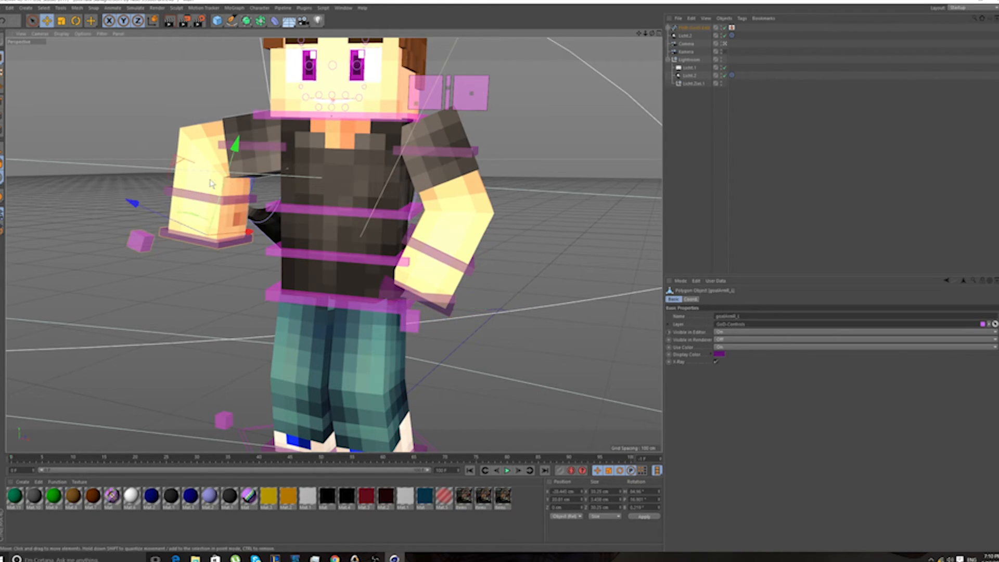
left_click_drag(213, 183, 245, 208)
left_click_drag(307, 273, 239, 202)
Nudge the waist control down to about -1.6 cm in Y and move the timeline to frame 2
left_click(312, 295)
mouse_move(347, 218)
left_mouse_down()
mouse_move(347, 229)
mouse_move(347, 219)
left_mouse_up()
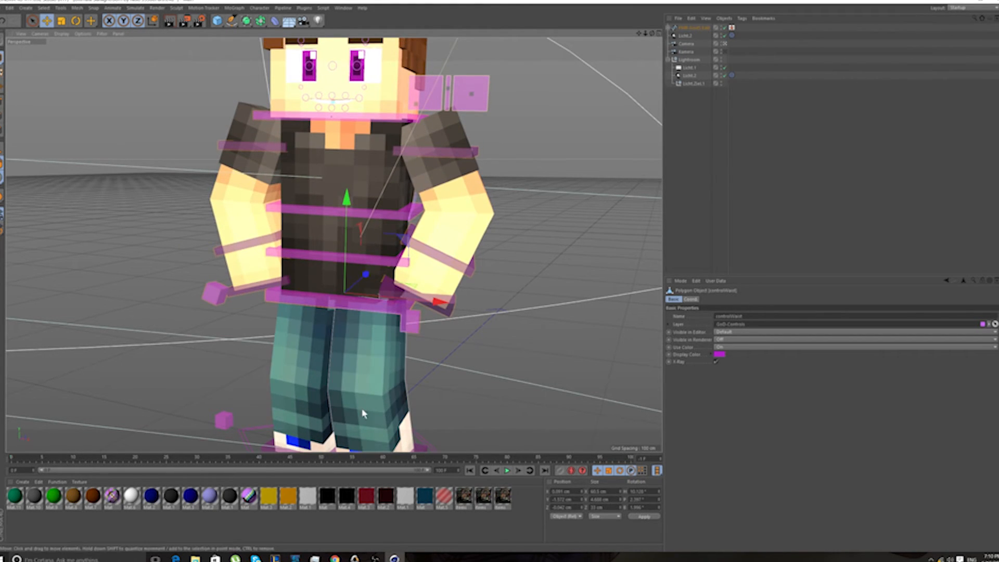
scroll(362, 410, "down", 3)
left_click(23, 458)
scroll(351, 400, "up", 2)
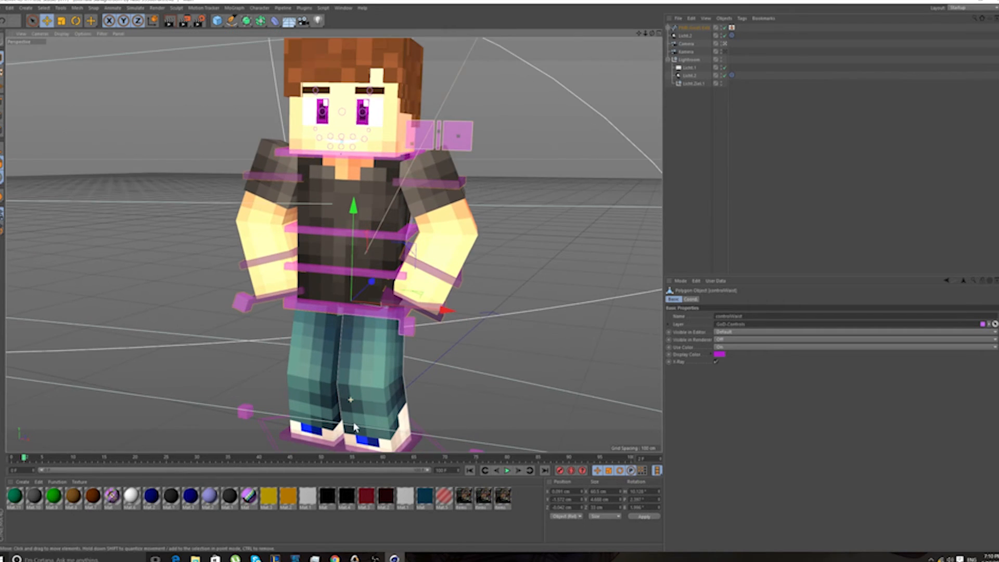
scroll(354, 428, "down", 2)
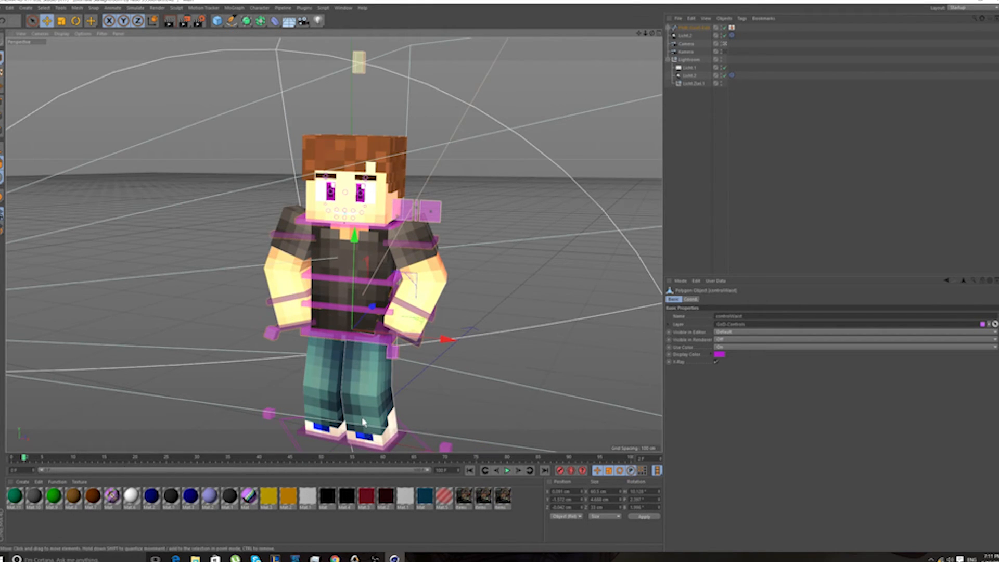
scroll(291, 166, "up", 4)
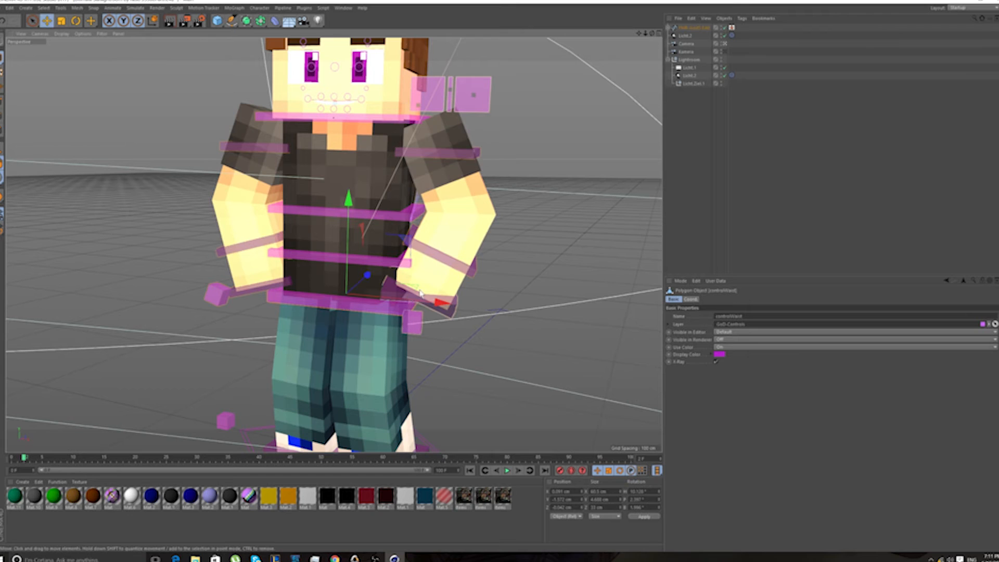
Fine-tune the left hand control's position on the hip so the elbow sits slightly further out
left_click(426, 253)
key("r")
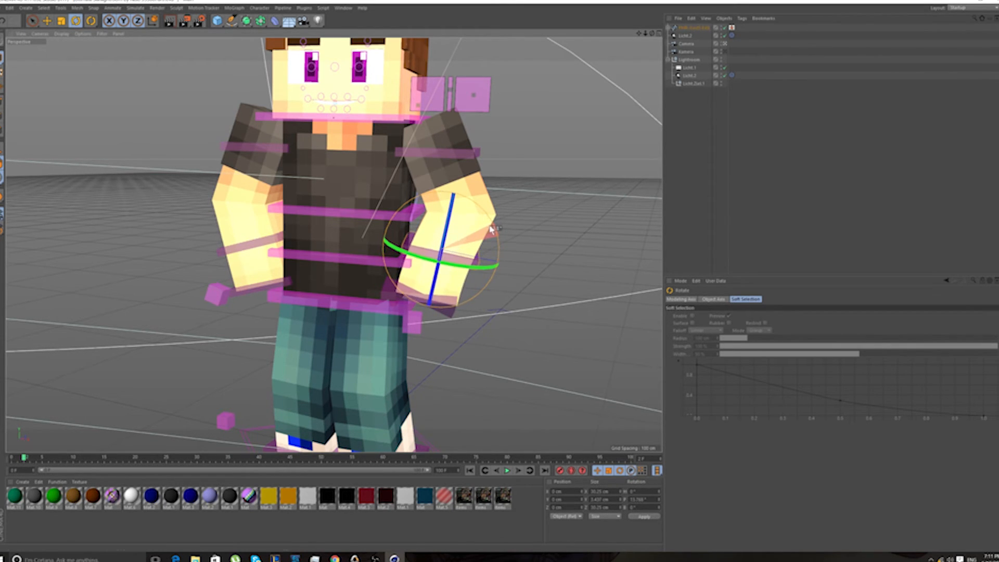
left_click(450, 310)
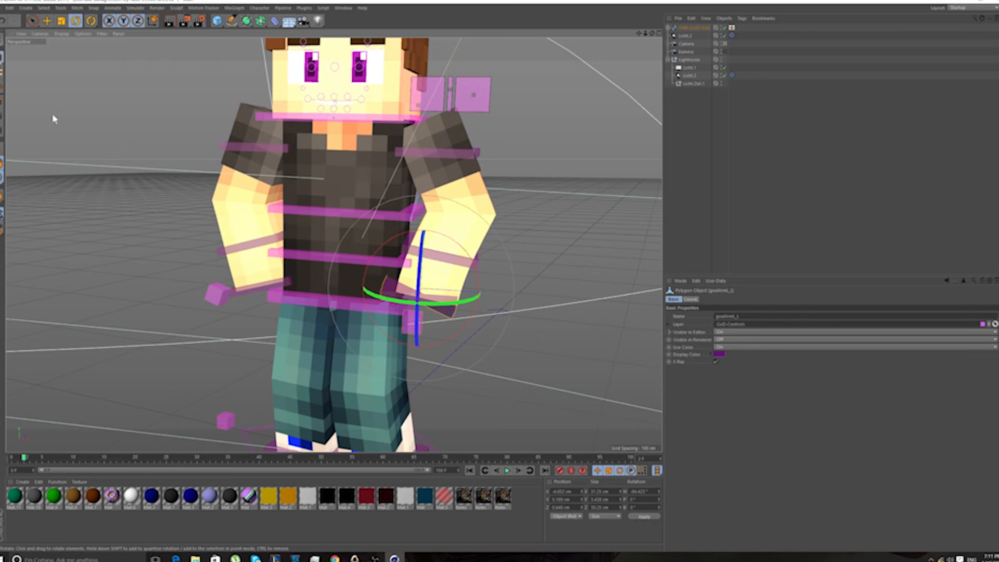
left_click(48, 21)
left_click_drag(466, 235, 482, 233)
left_click_drag(407, 308, 406, 310)
Fine-tune the right hand control's position on the hip to match the other arm
left_click(273, 283)
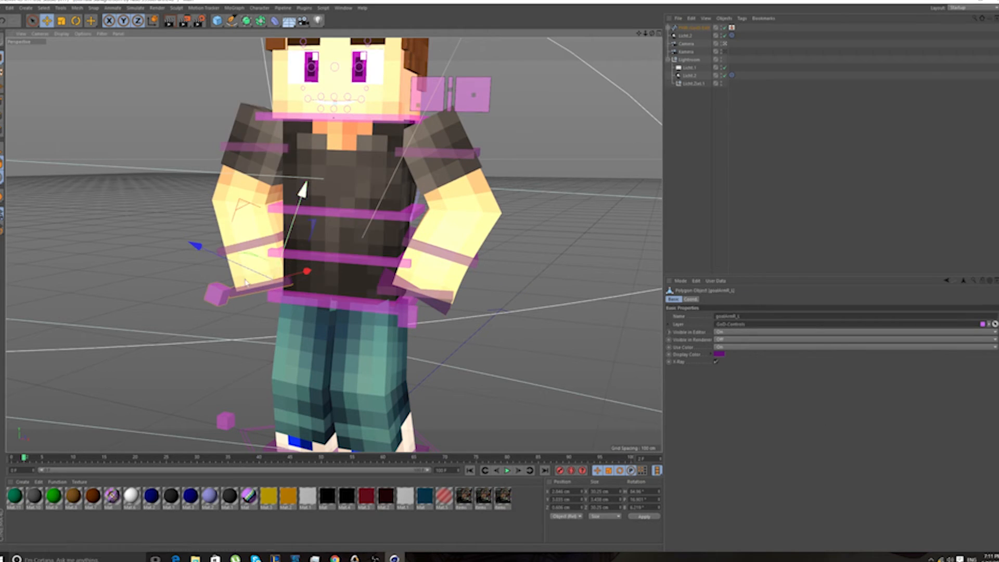
left_click_drag(245, 201, 252, 209)
left_click_drag(300, 279, 297, 281)
Spread the feet slightly apart by moving the left and right foot controls outwards
left_click_drag(638, 34, 583, 50)
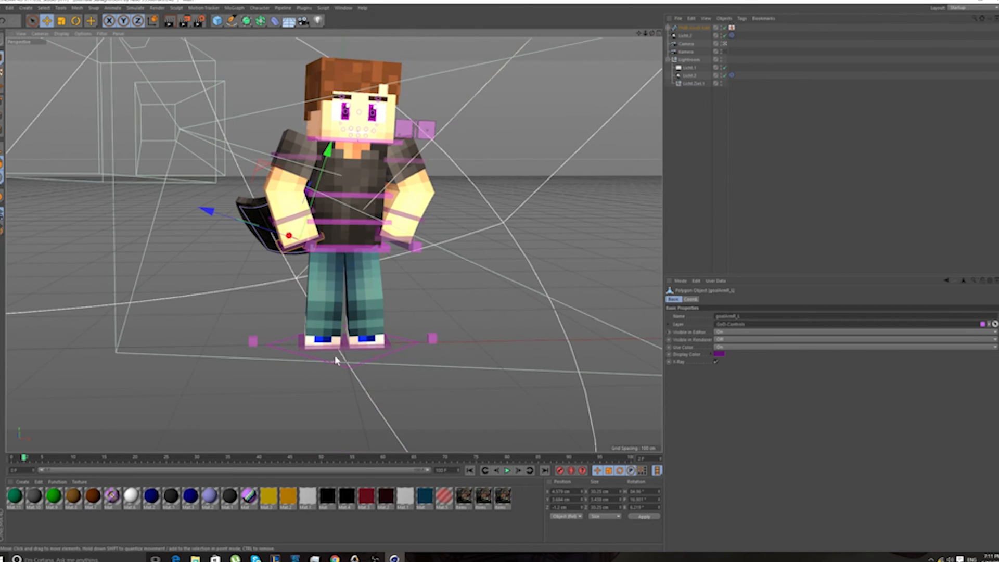
left_click(355, 350)
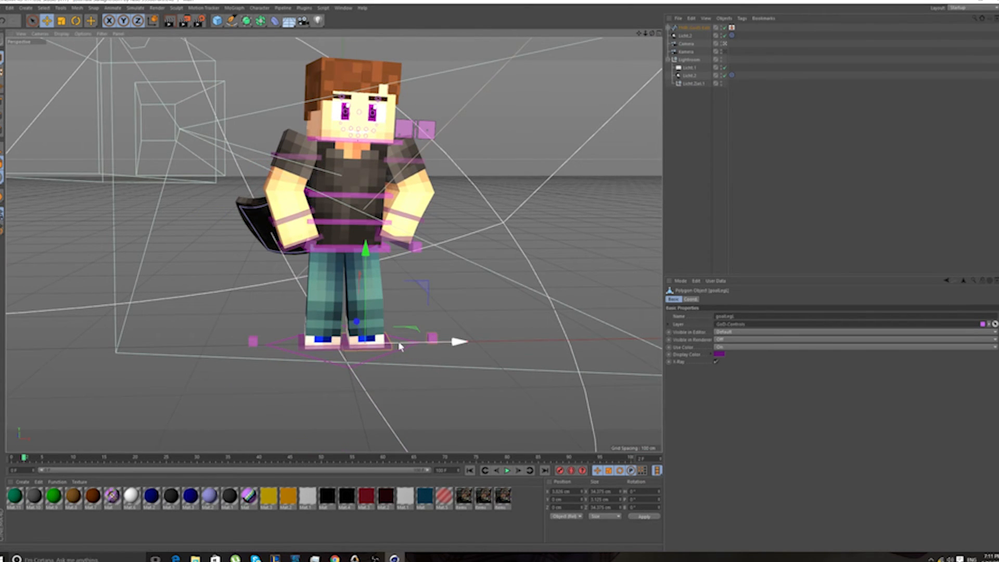
mouse_move(405, 347)
left_mouse_down()
mouse_move(417, 345)
mouse_move(408, 346)
left_mouse_up()
left_click(342, 351)
left_click(391, 347)
Rotate the waist and back controls so the character's upper body tilts slightly to one side
left_click(341, 251)
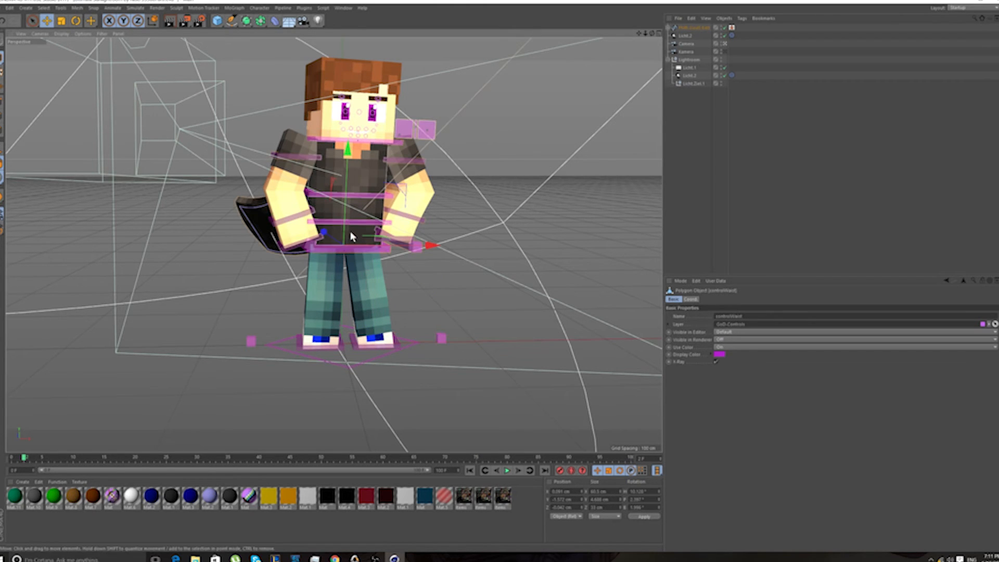
scroll(360, 195, "up", 3)
left_click(354, 229)
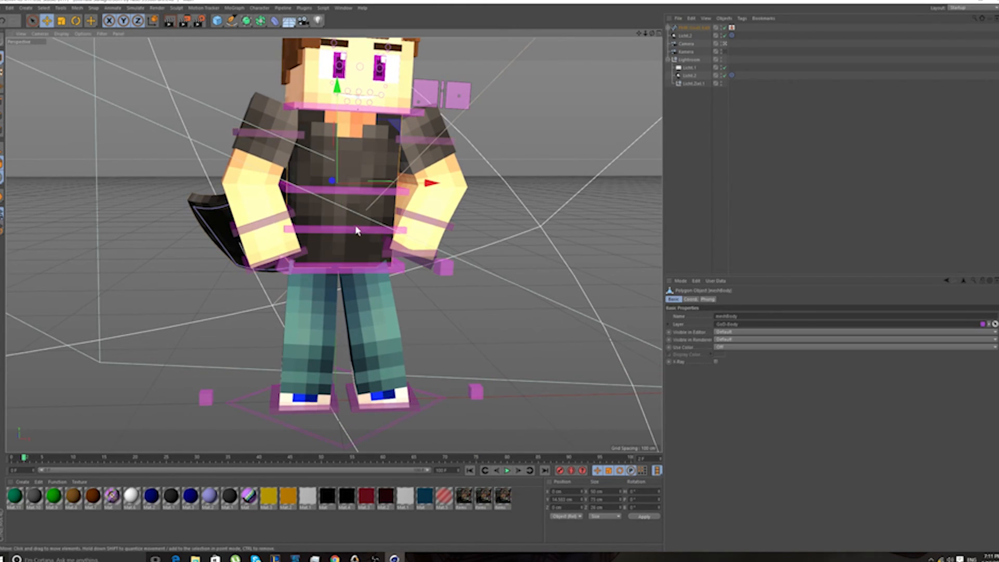
left_click(76, 21)
left_click_drag(338, 241, 315, 208)
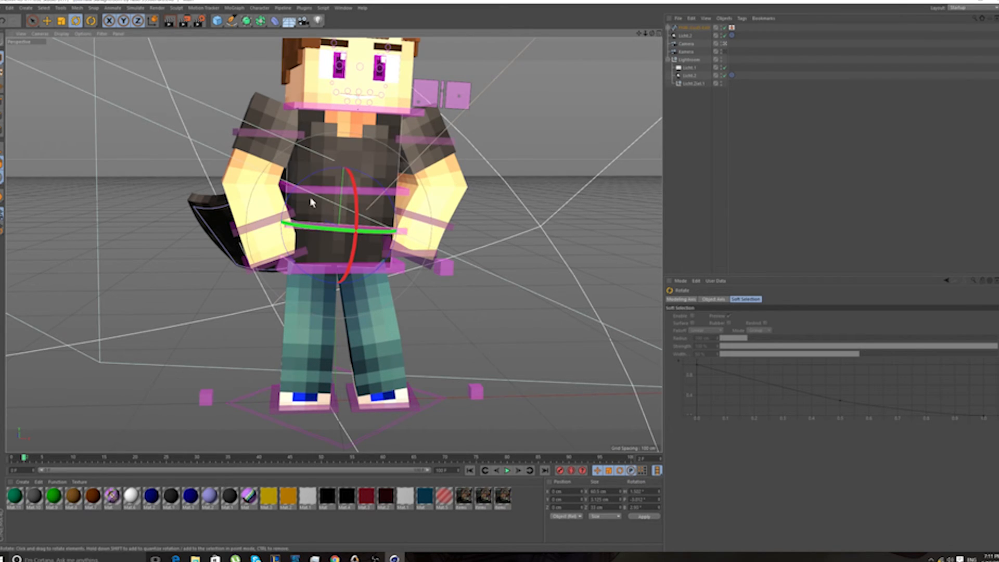
left_click(322, 191)
left_click_drag(306, 171, 326, 149)
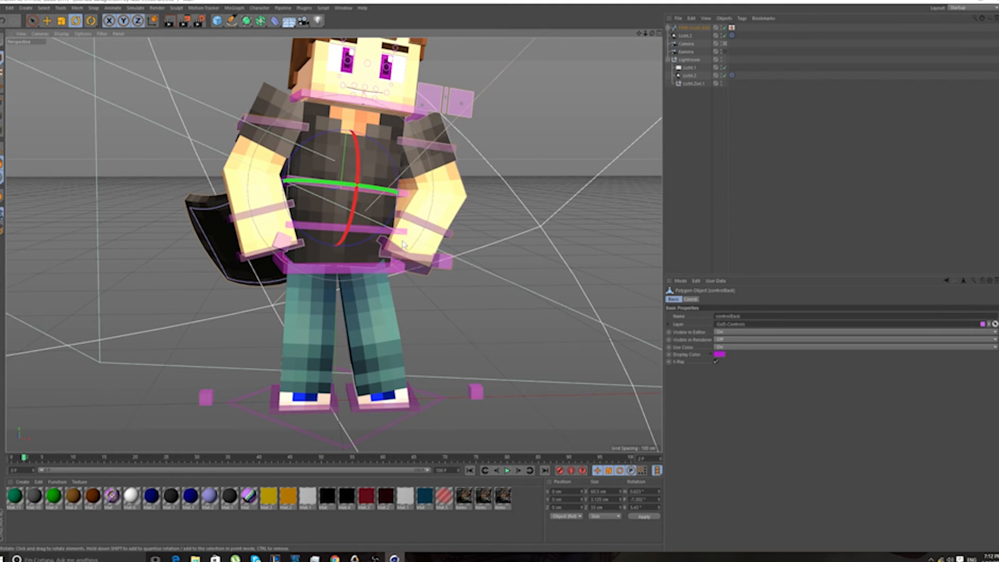
Reposition the hand control on the cape's side so that hand rests on the hip of the tilted body
left_click(301, 246)
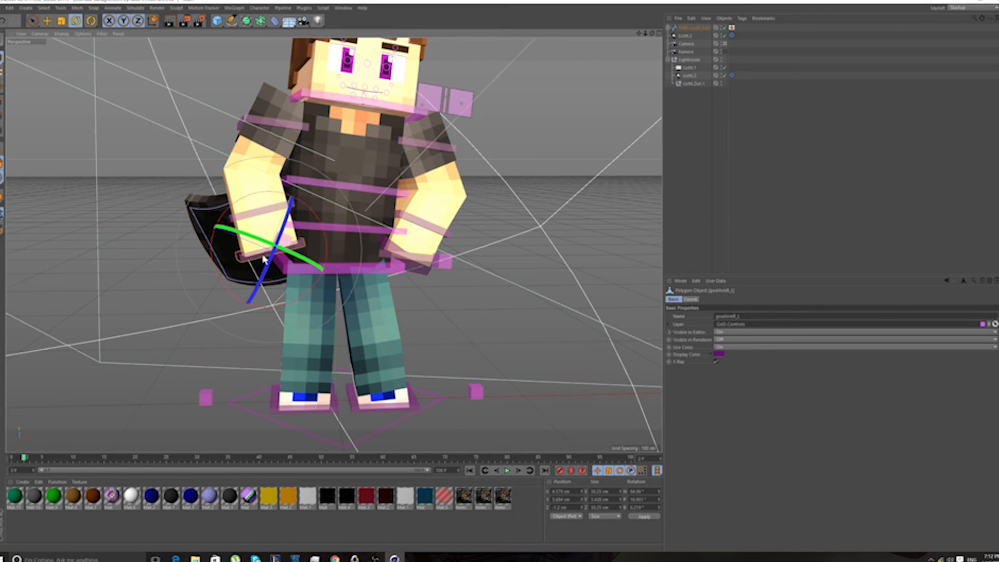
left_click(48, 22)
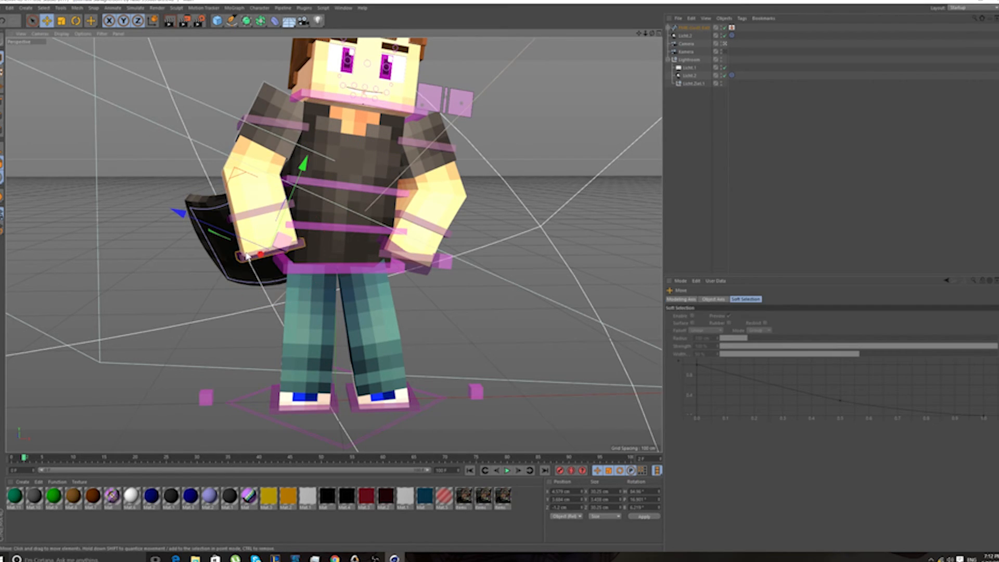
left_click_drag(260, 256, 260, 256)
Rotate the head control to about -22° heading and 14° bank, turning and tilting the head
scroll(415, 247, "up", 3)
left_click_drag(364, 194, 406, 201)
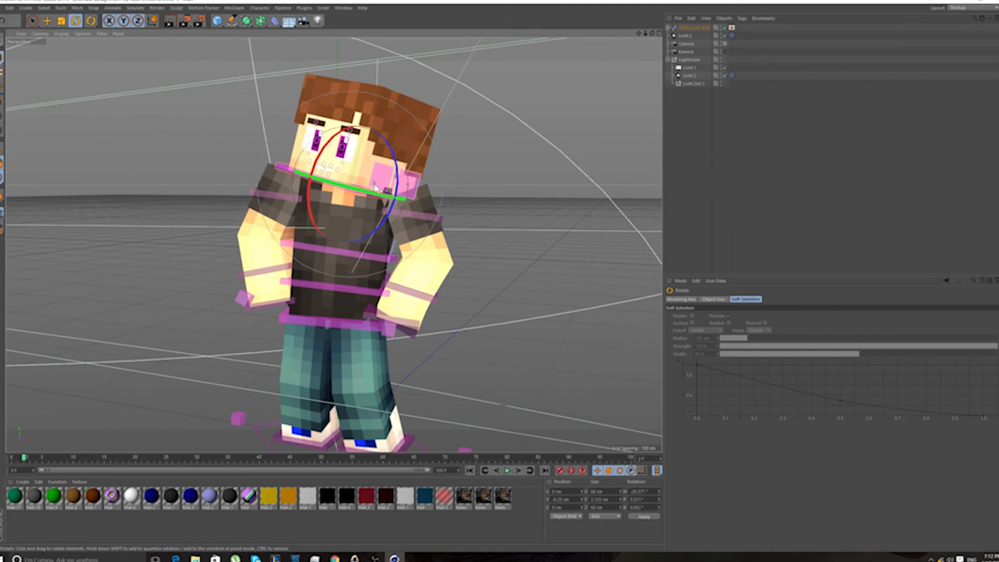
left_click_drag(358, 179, 348, 181)
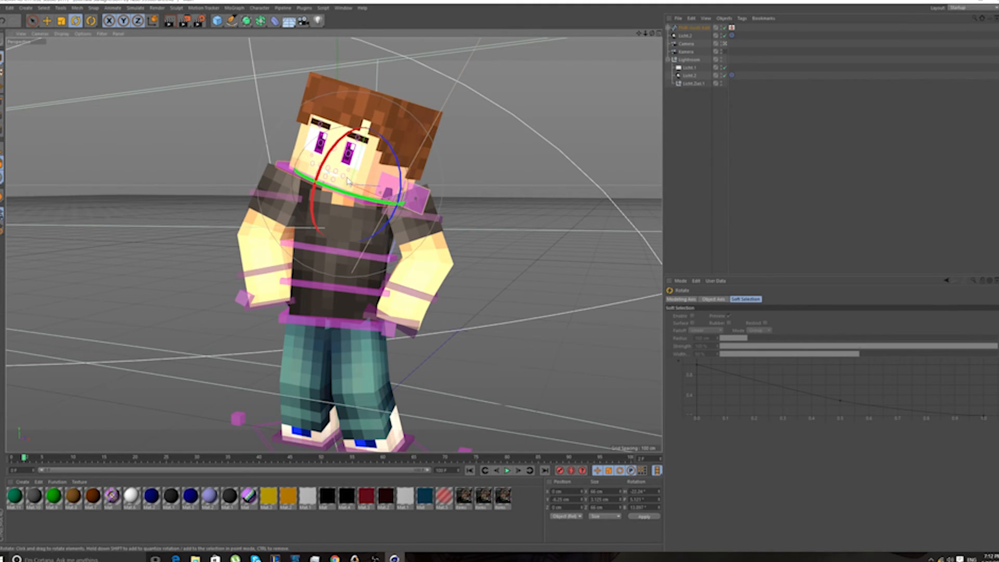
left_click_drag(639, 35, 615, 26)
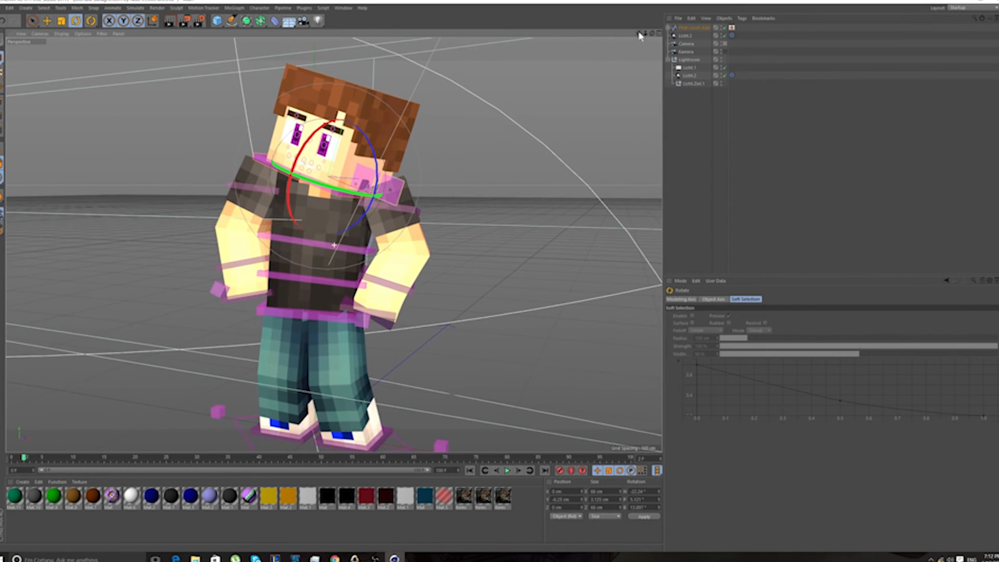
Set the render output size to 1920 × 1080 pixels in the render settings
left_click(197, 23)
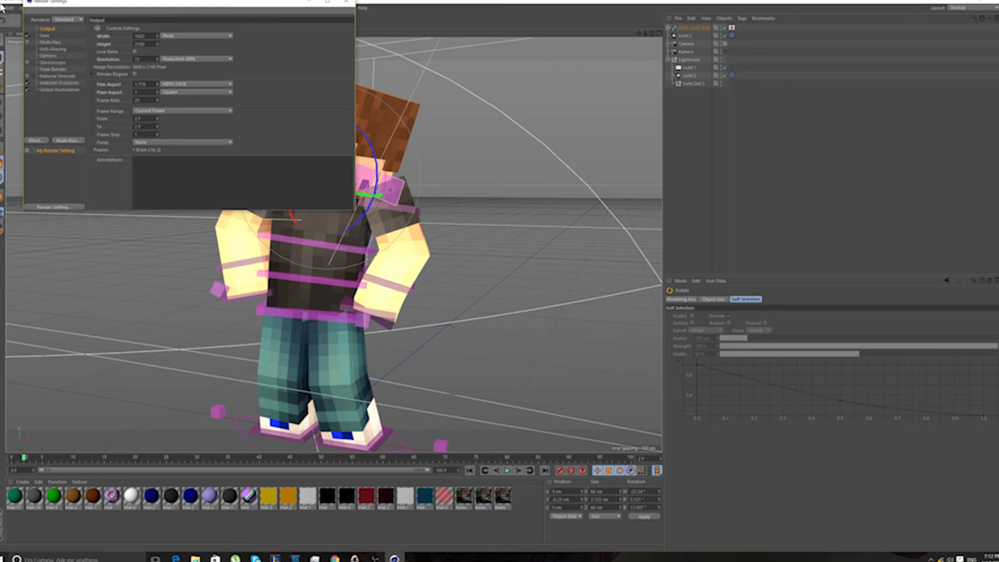
left_click(135, 51)
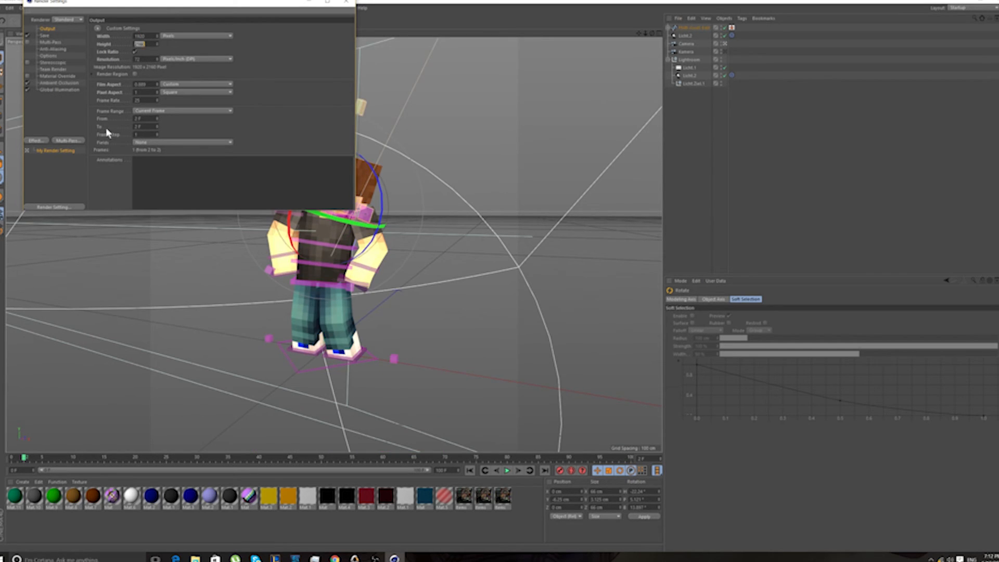
type("1080")
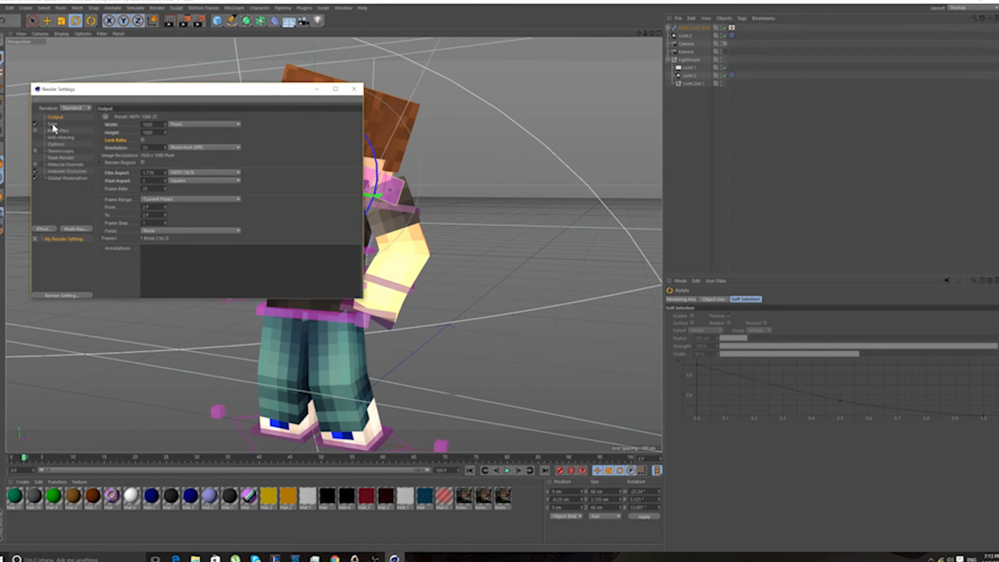
Review the render's Save settings and the available image formats, keeping PNG as the format
left_click(53, 124)
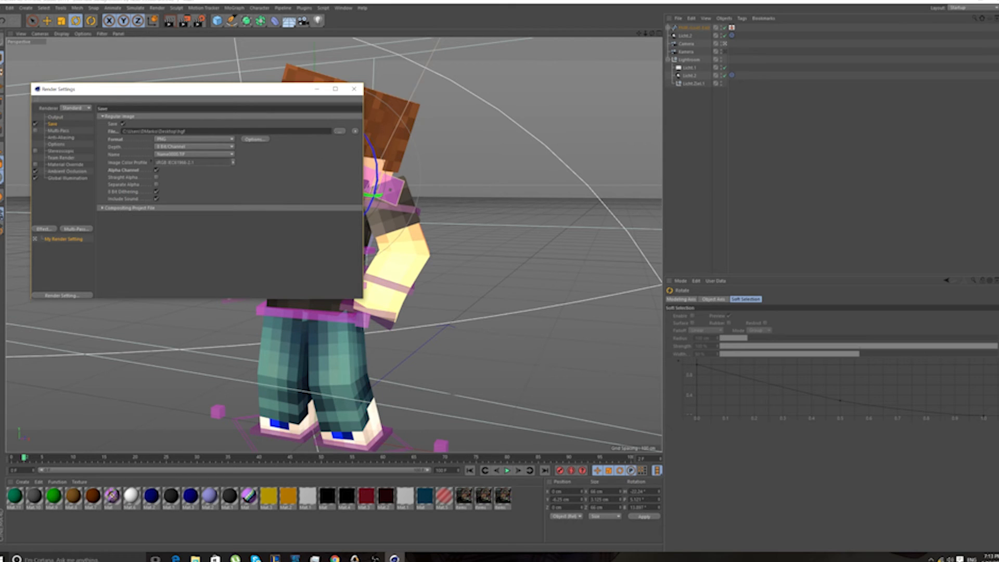
left_click(213, 139)
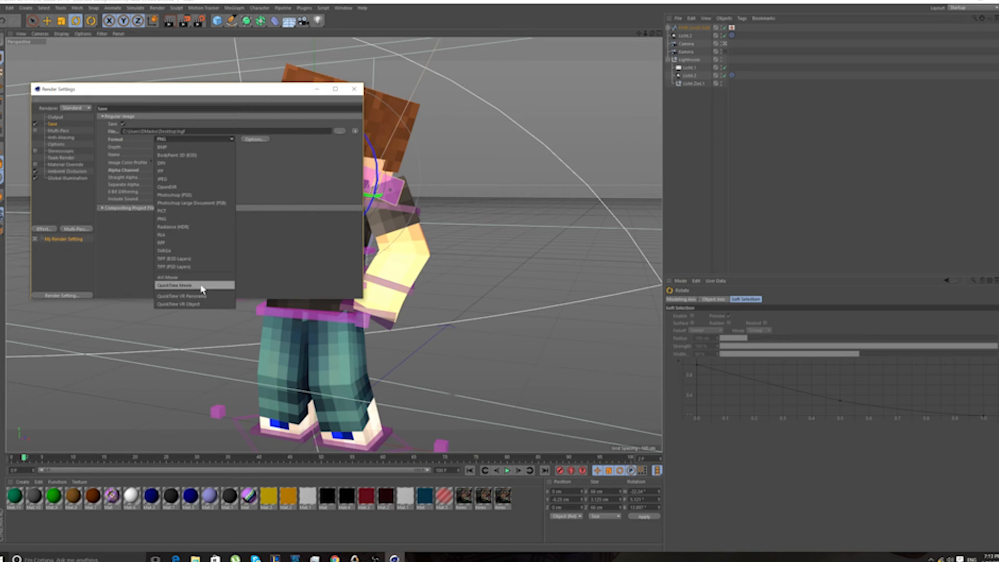
left_click(285, 144)
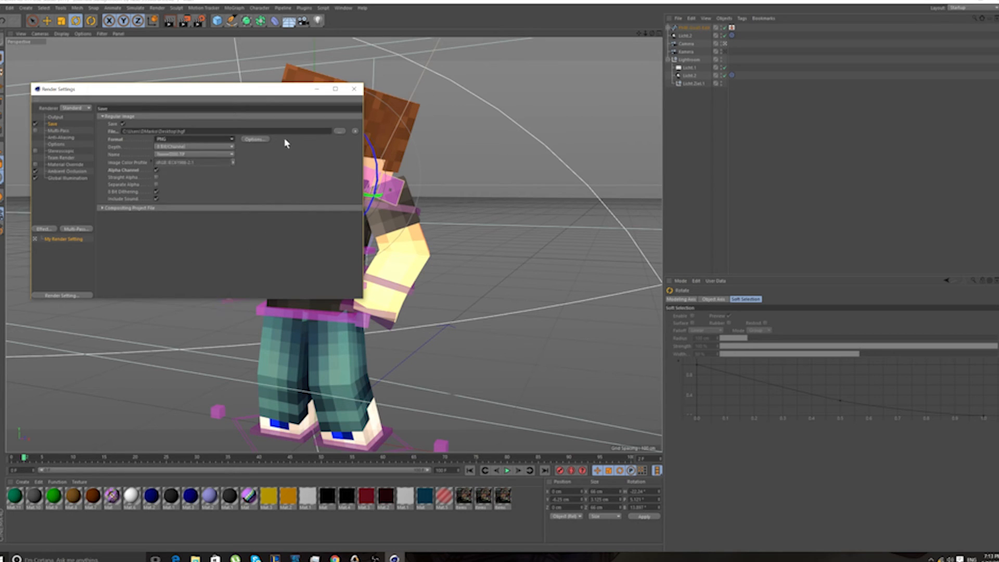
left_click_drag(241, 95, 282, 156)
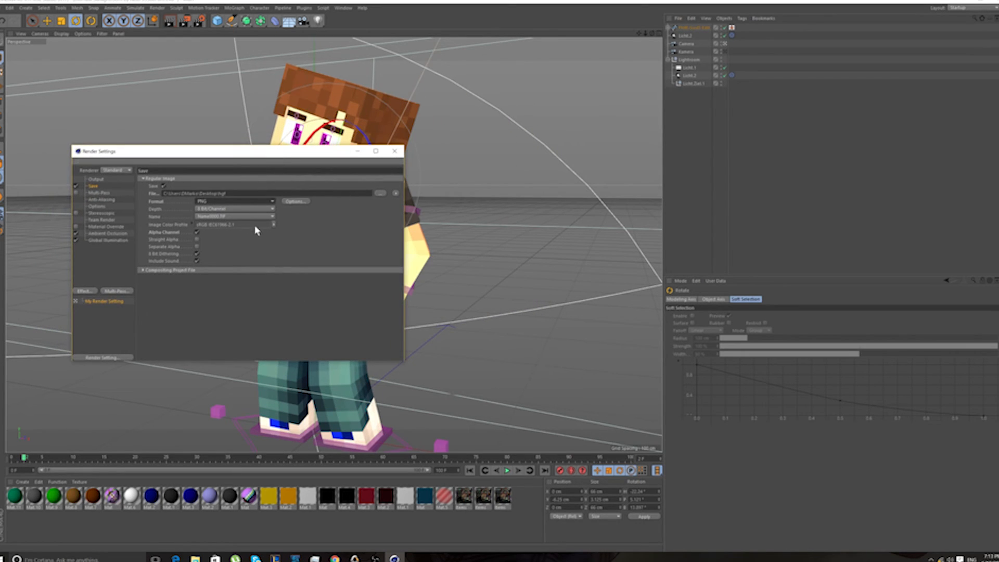
left_click(240, 206)
left_click(268, 210)
left_click(271, 202)
left_click(237, 203)
left_click(266, 202)
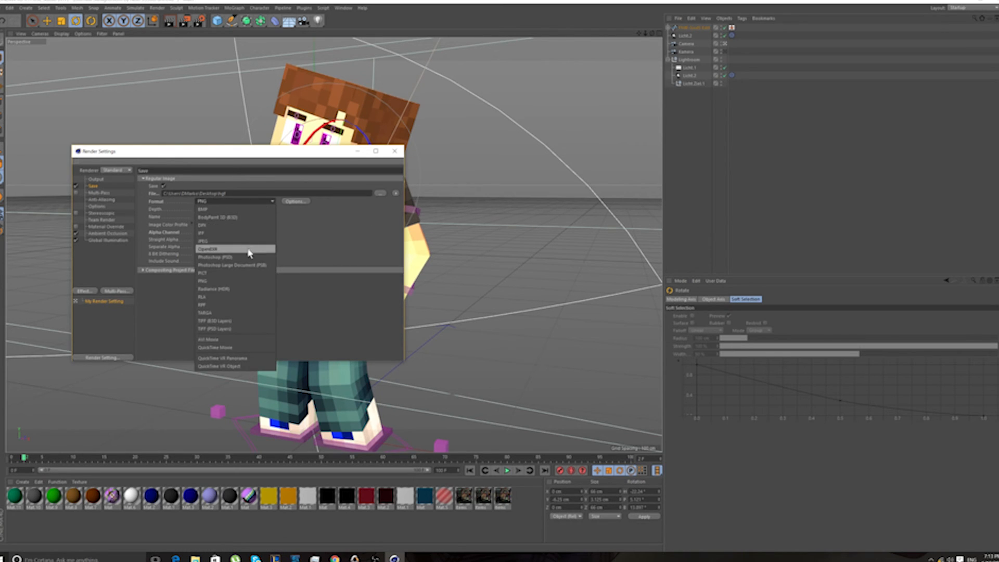
left_click(251, 204)
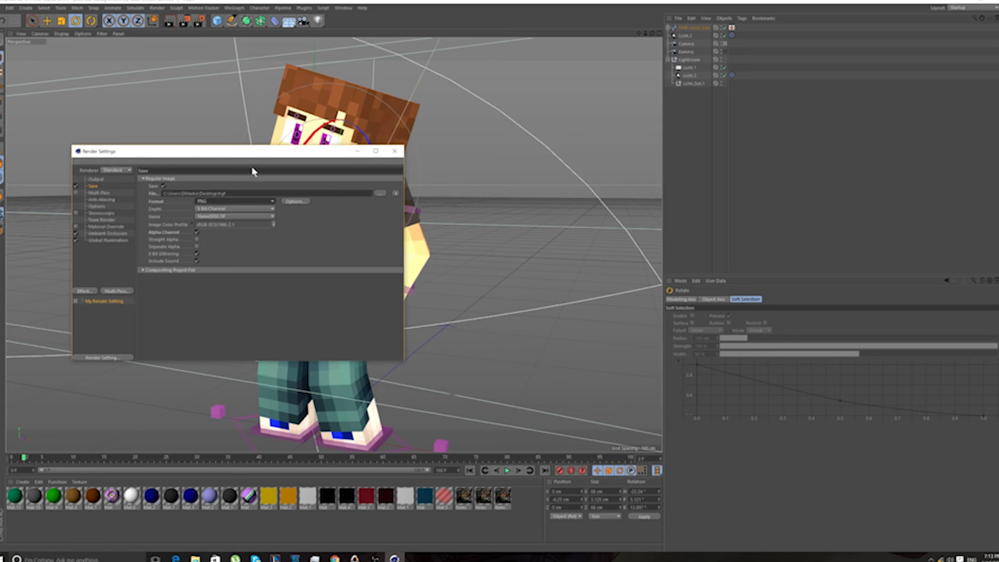
Review the Ambient Occlusion and Global Illumination options in the render settings
left_click_drag(252, 154, 269, 121)
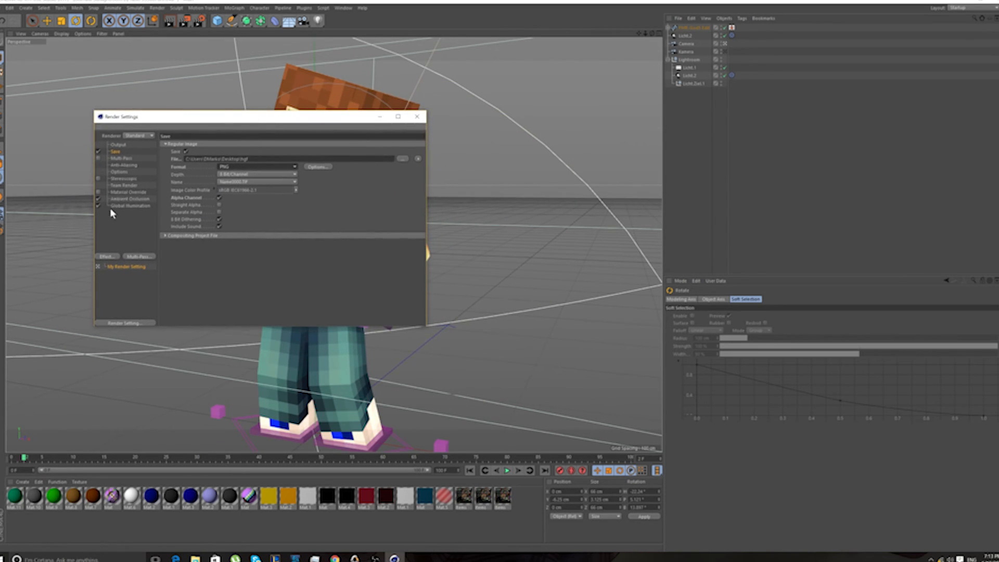
left_click_drag(156, 118, 129, 100)
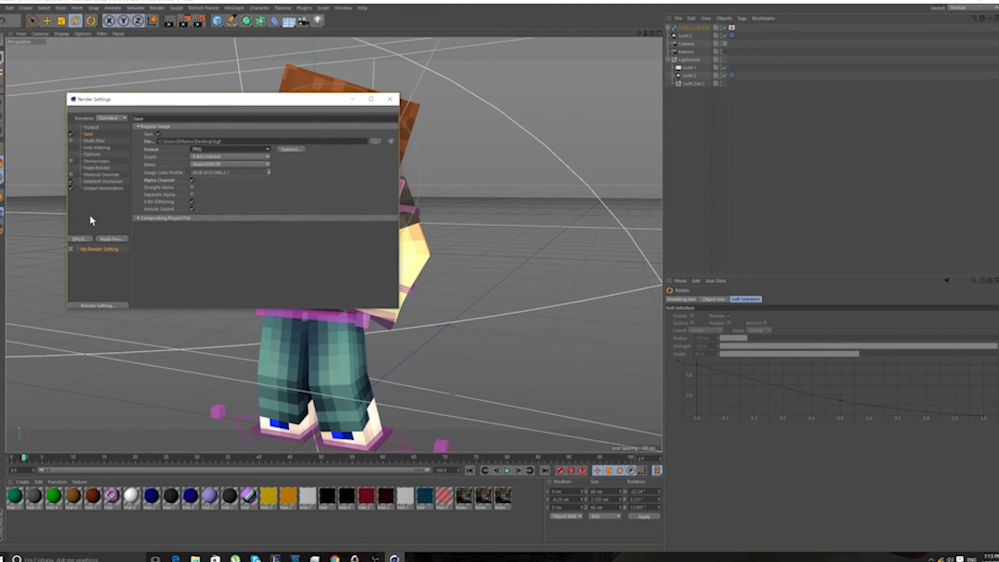
left_click(102, 181)
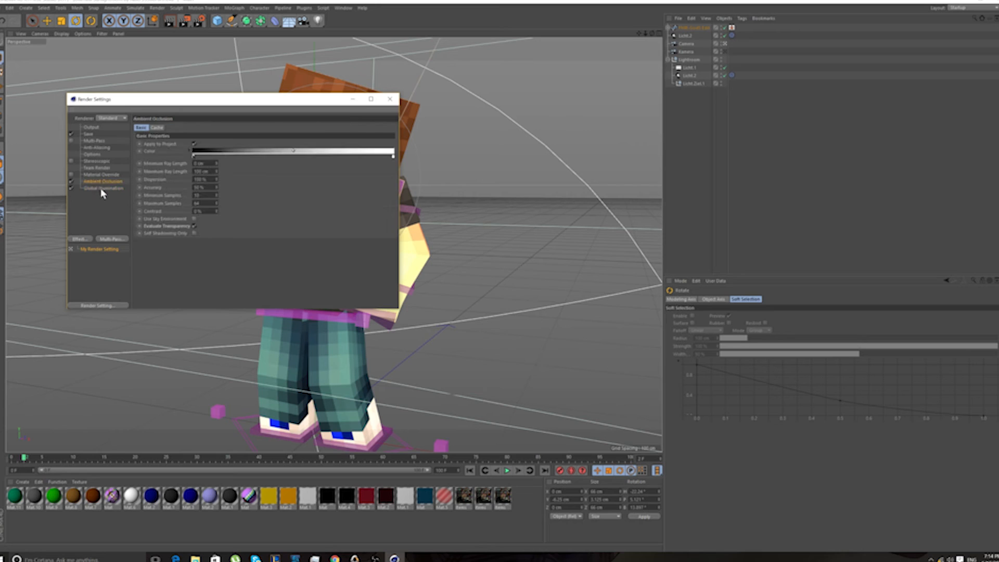
left_click(105, 188)
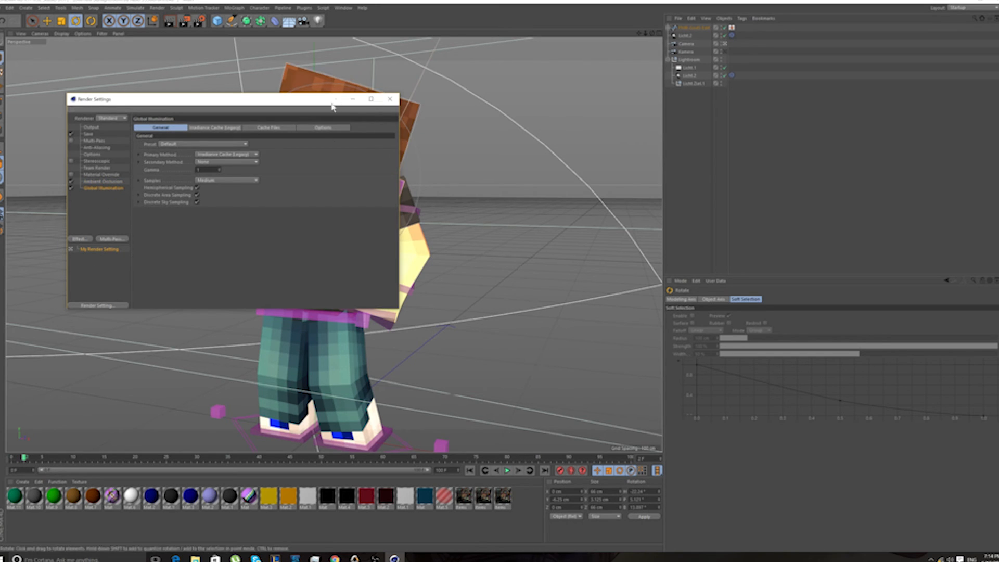
Load the 1080p-God5 render preset from the God5 Set presets in the Content Browser and select it in the render settings
left_click_drag(298, 106, 453, 115)
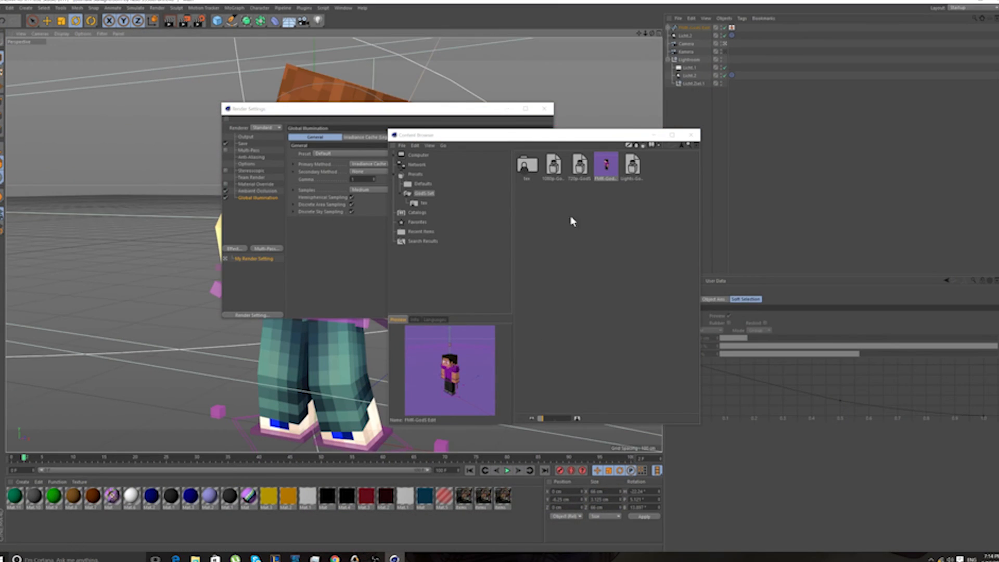
left_click_drag(462, 135, 244, 78)
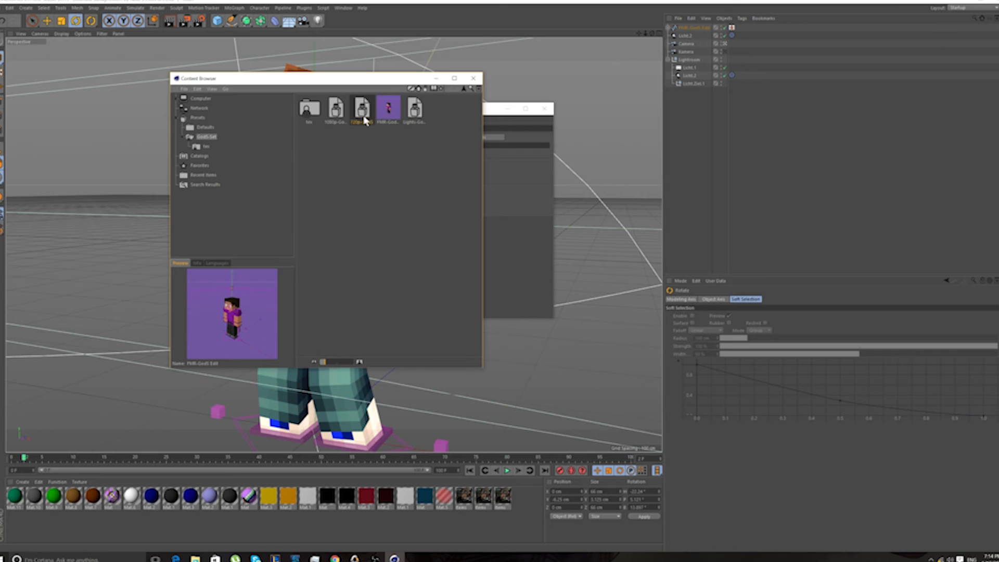
left_click(337, 119)
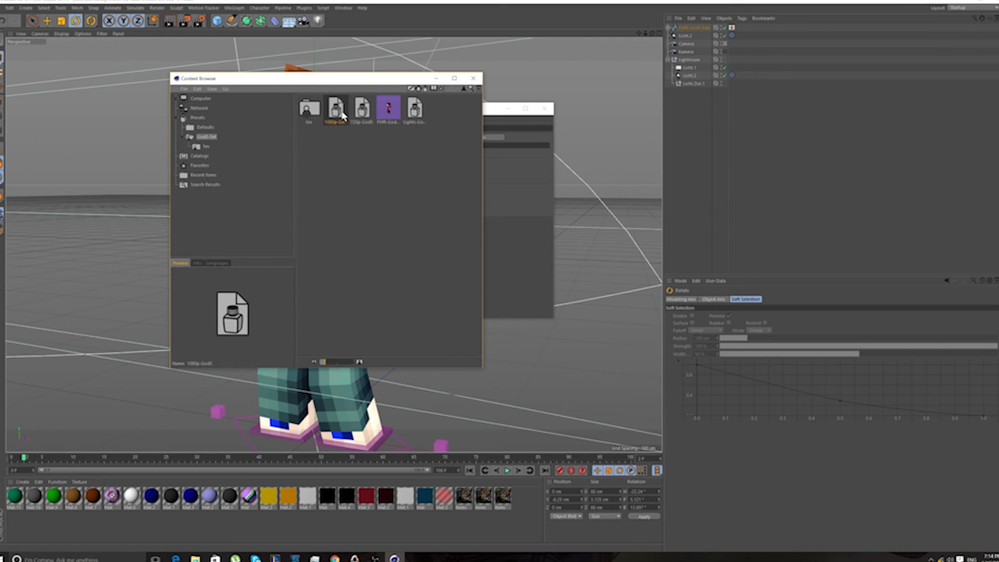
left_click_drag(343, 78, 460, 151)
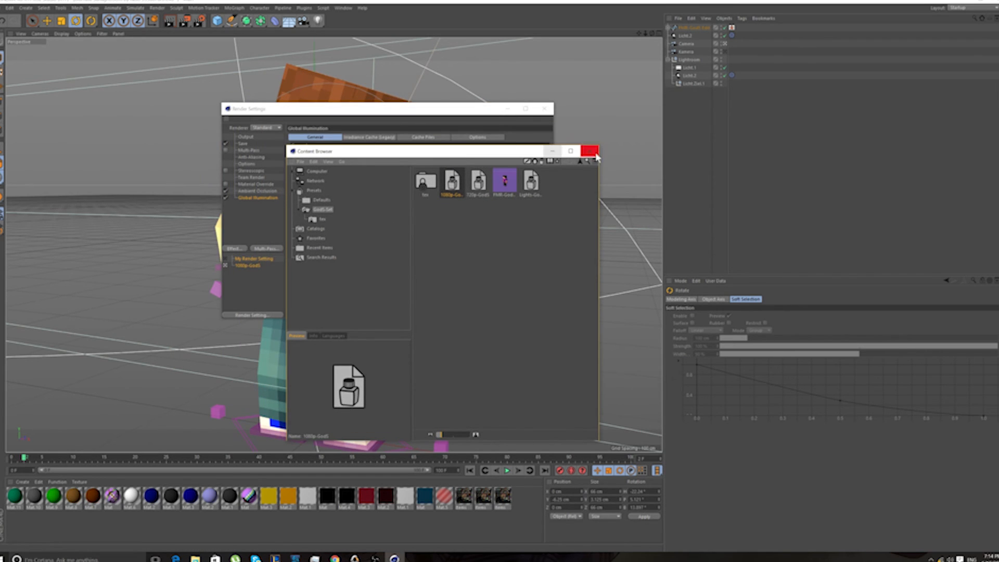
left_click(552, 151)
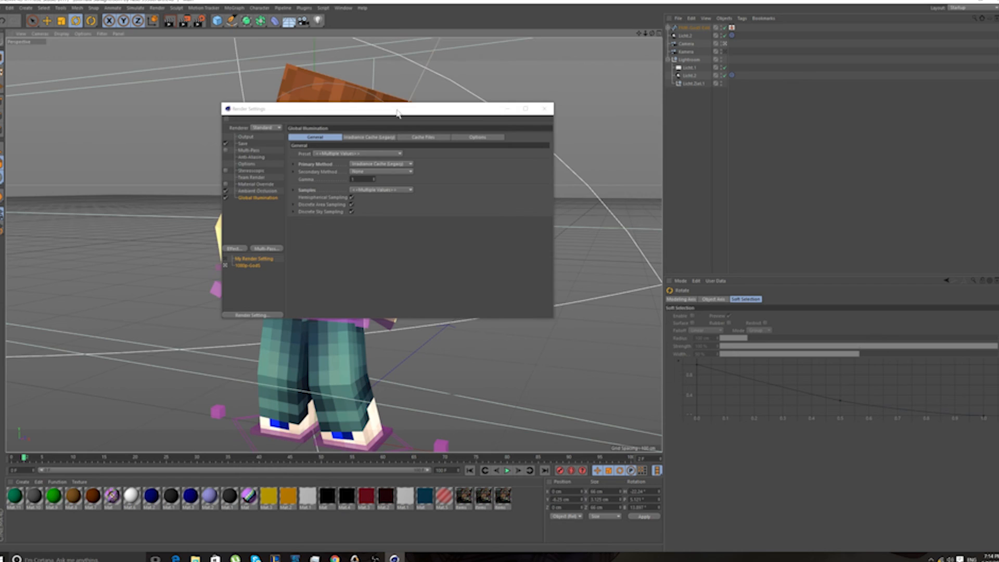
left_click_drag(414, 109, 329, 83)
left_click(156, 240)
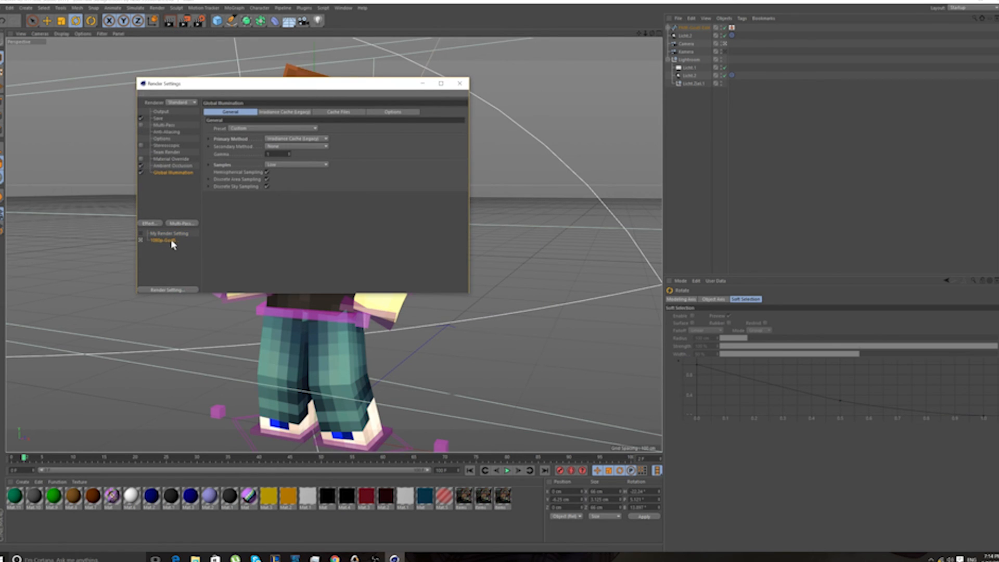
left_click(459, 83)
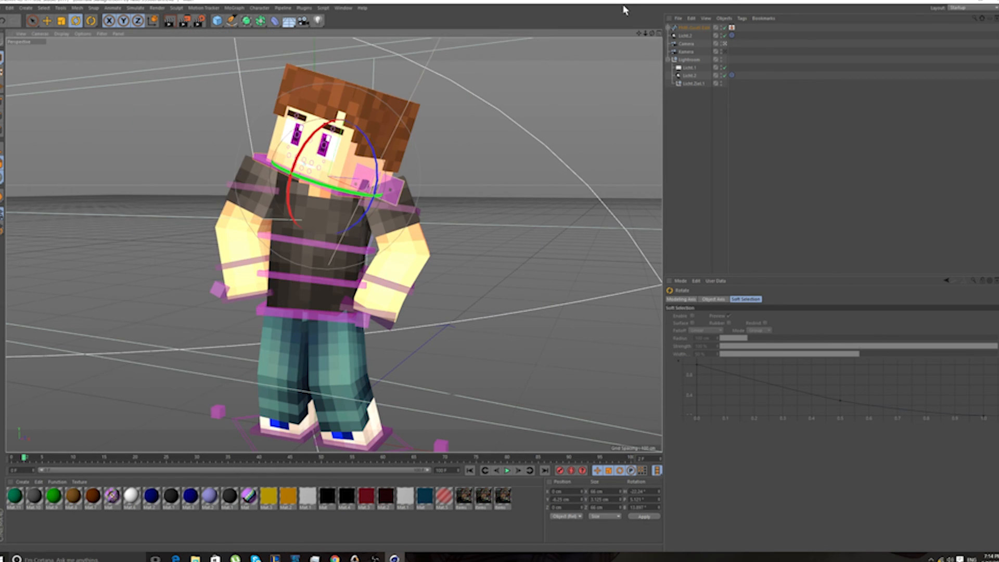
Render a preview of the posed character in the viewport from a slightly adjusted angle
left_click_drag(654, 35, 654, 35)
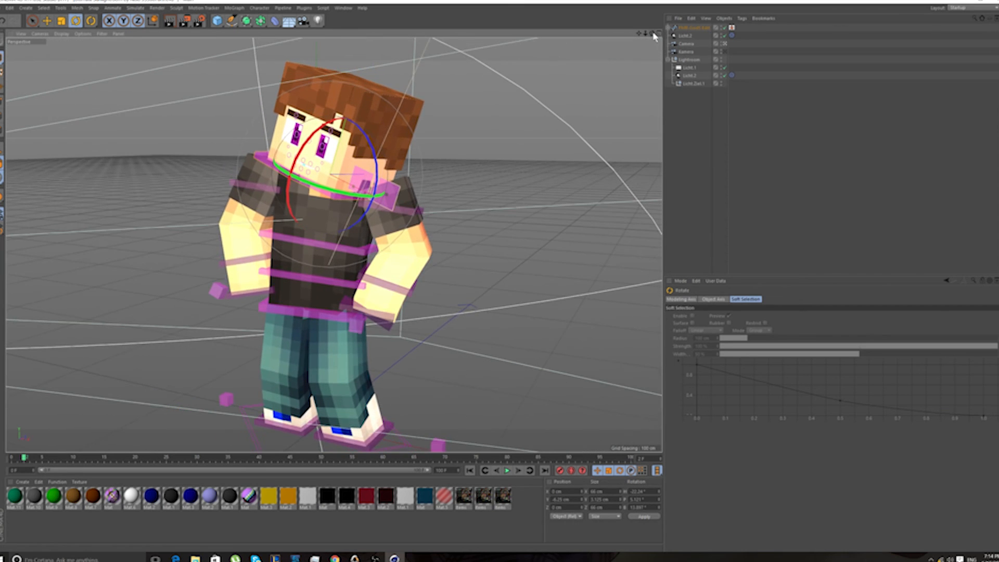
left_click(199, 20)
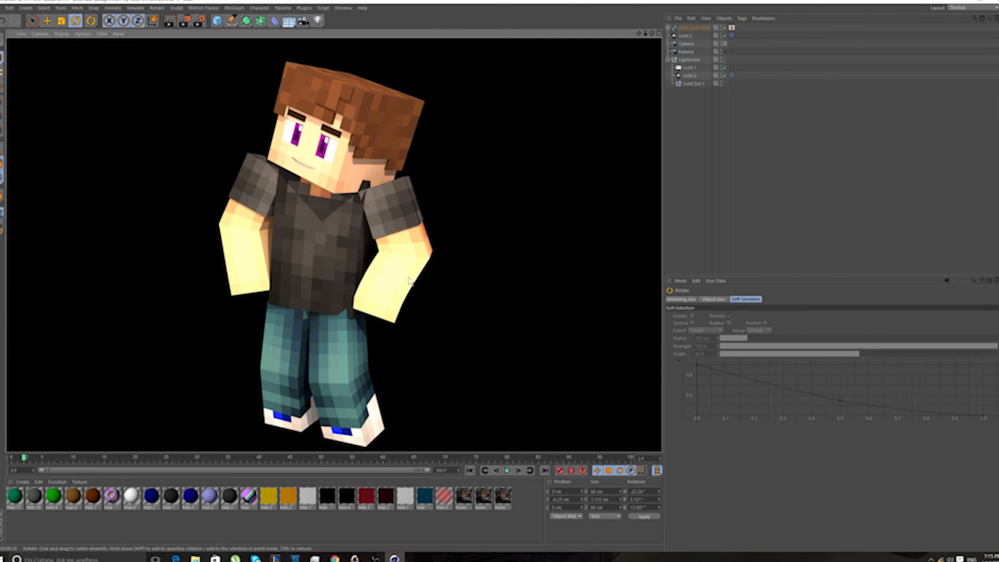
left_click(684, 29)
Add a camera at a low-angle view of the character and switch the viewport in and out of that camera
mouse_move(652, 33)
left_mouse_down()
mouse_move(622, 24)
mouse_move(640, 14)
mouse_move(627, 14)
mouse_move(650, 44)
mouse_move(645, 56)
mouse_move(622, 29)
mouse_move(652, 34)
left_mouse_up()
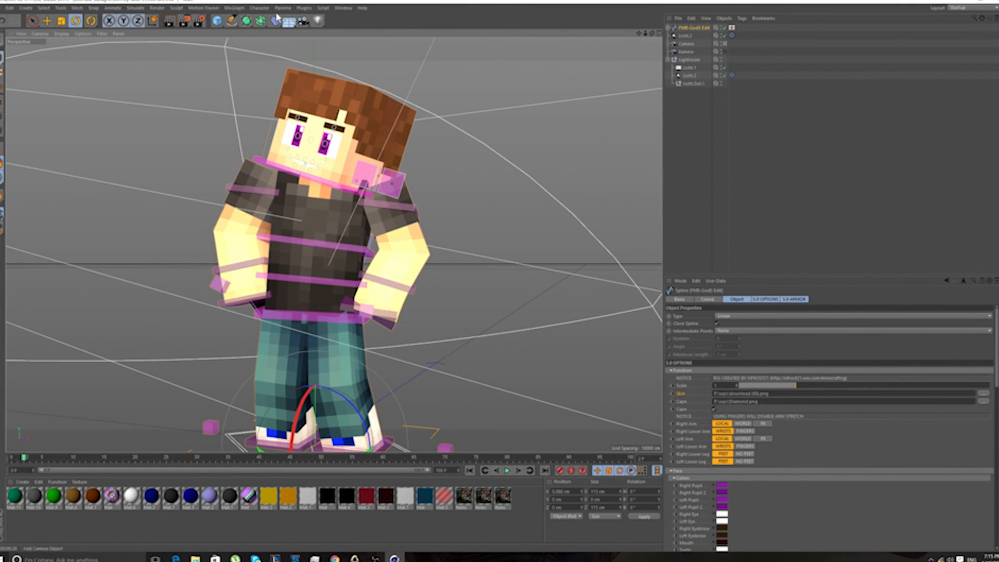
left_click(304, 22)
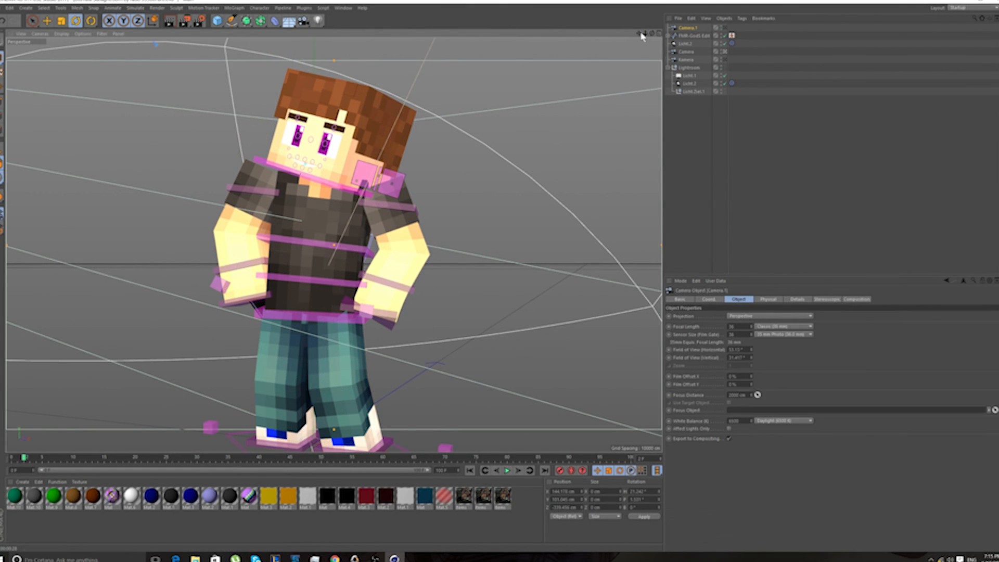
left_click_drag(650, 35, 717, 34)
left_click(727, 28)
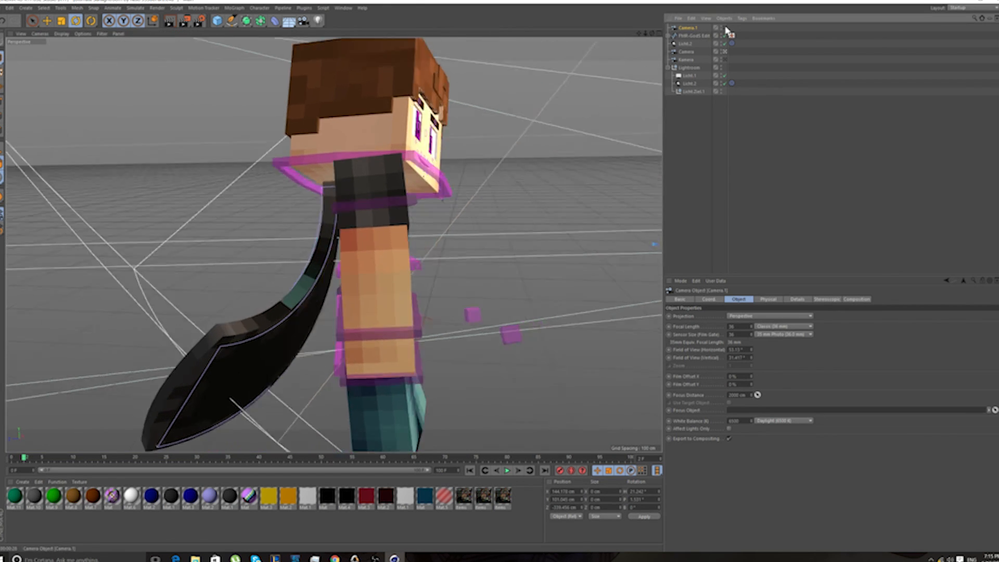
left_click_drag(726, 30, 726, 30)
left_click(726, 28)
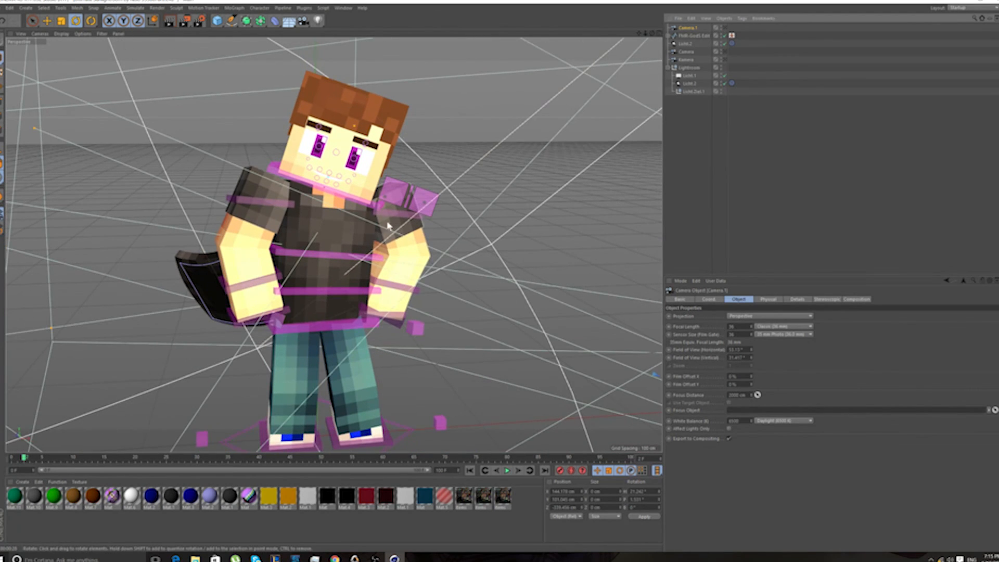
Switch to the other open project with the bow-holding character and view the rig from a different angle
left_click(348, 9)
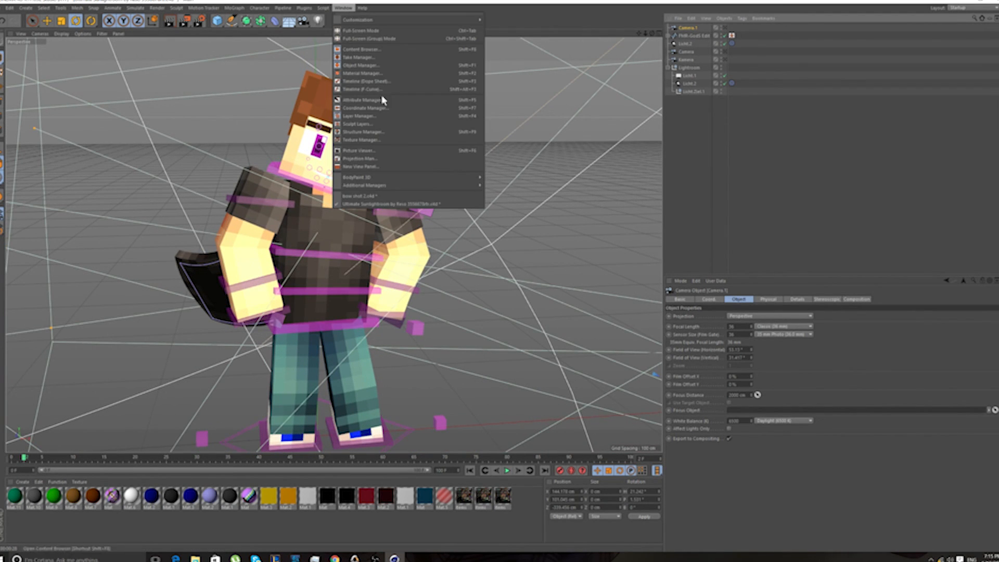
left_click(359, 196)
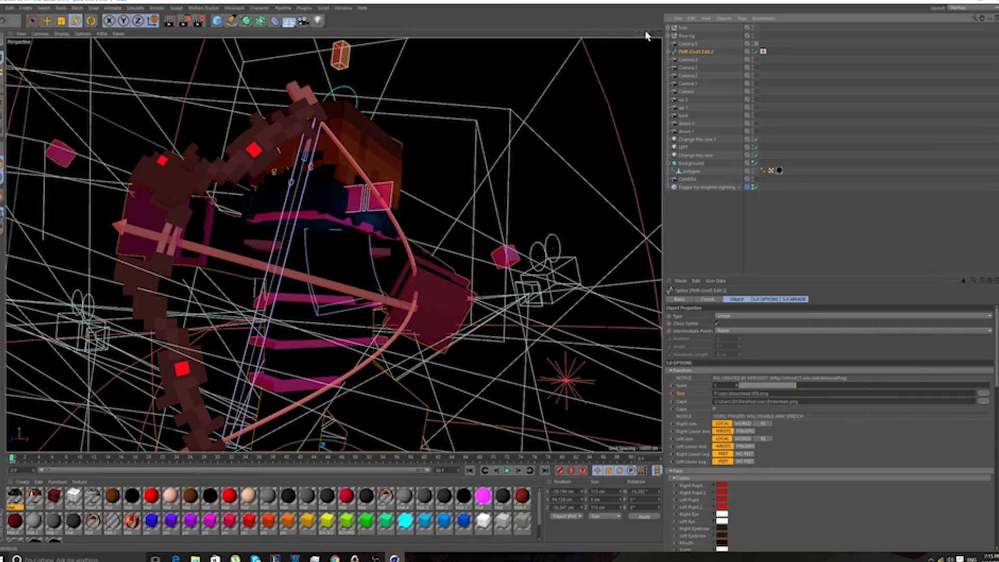
left_click_drag(652, 33, 710, 81)
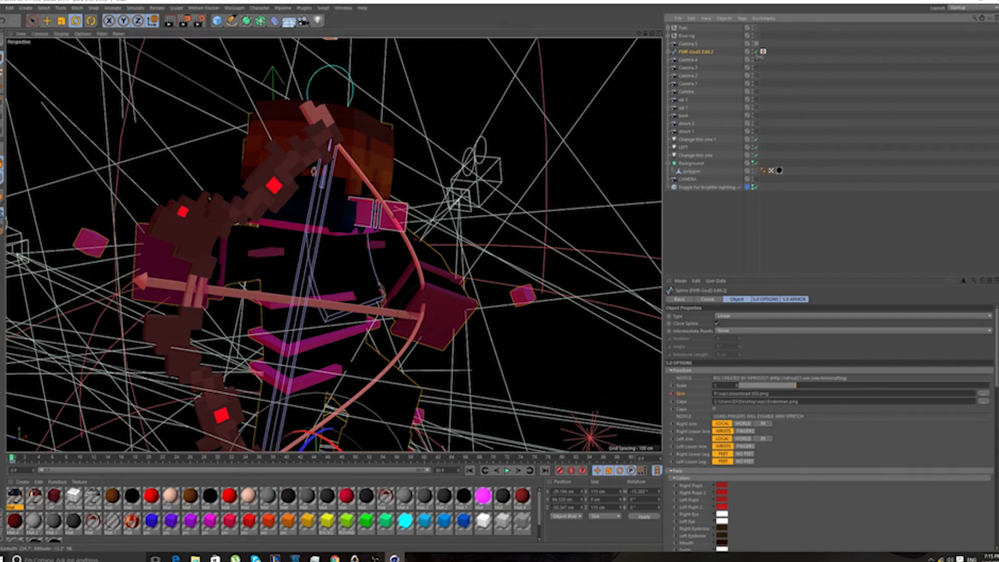
Look through several of the bow scene's cameras in turn and return to the sunlight room project with the posed character
left_click(756, 59)
left_click(756, 67)
left_click(756, 76)
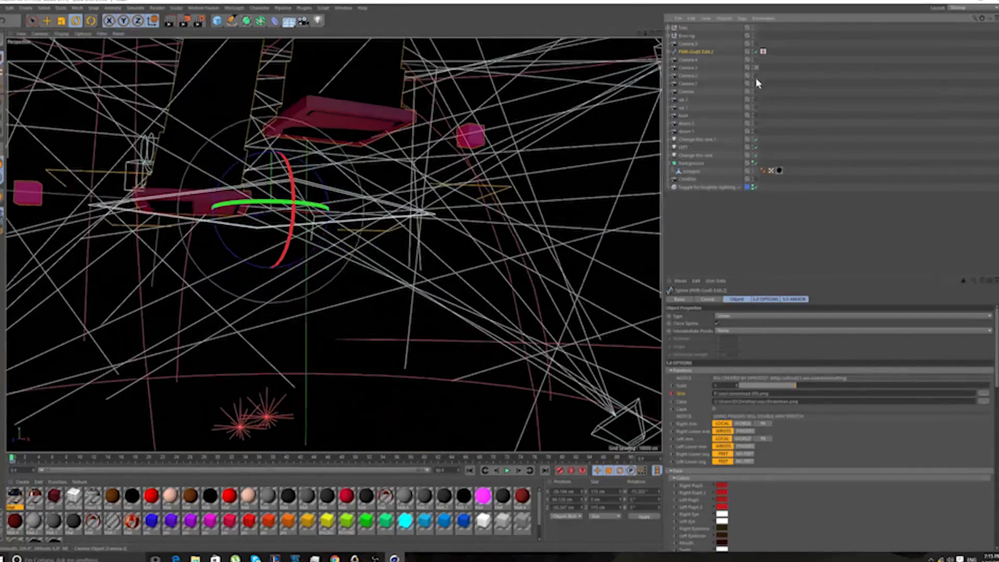
left_click(756, 83)
left_click(755, 99)
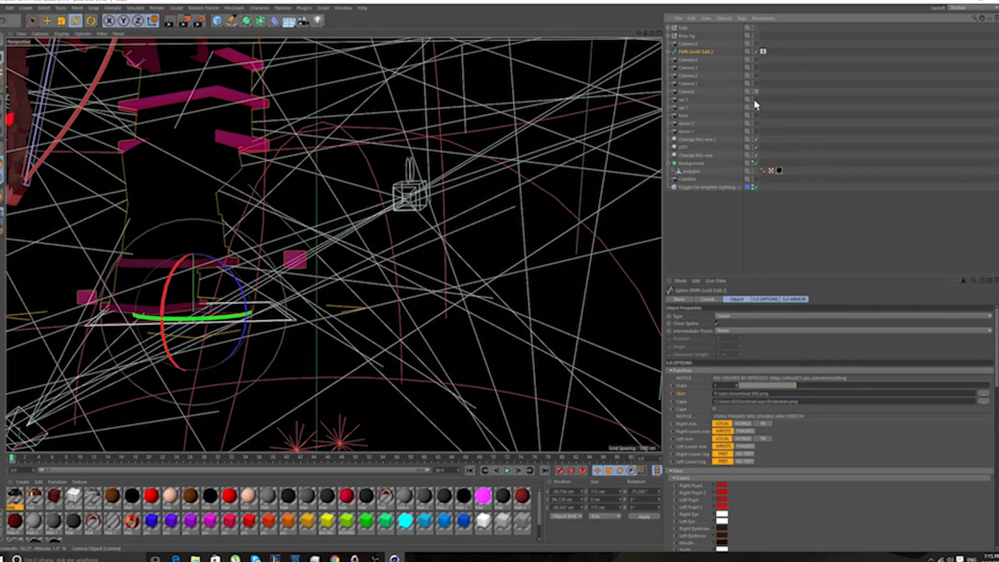
left_click(755, 123)
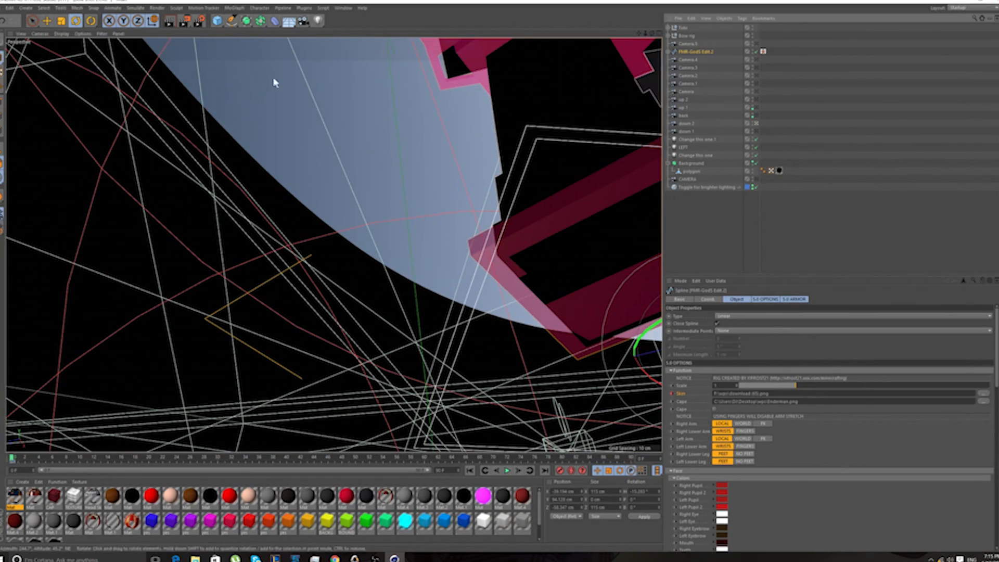
left_click(344, 8)
left_click(359, 204)
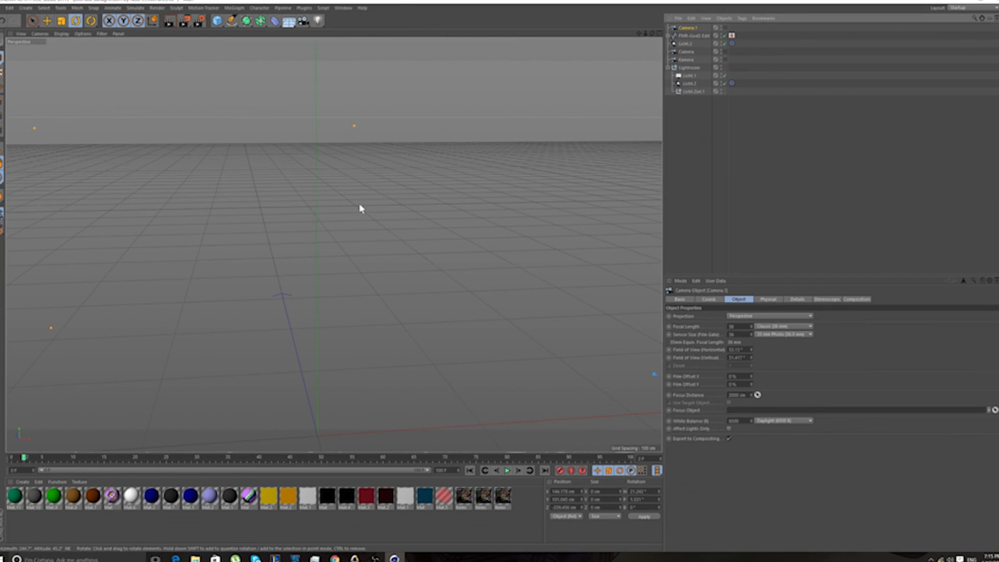